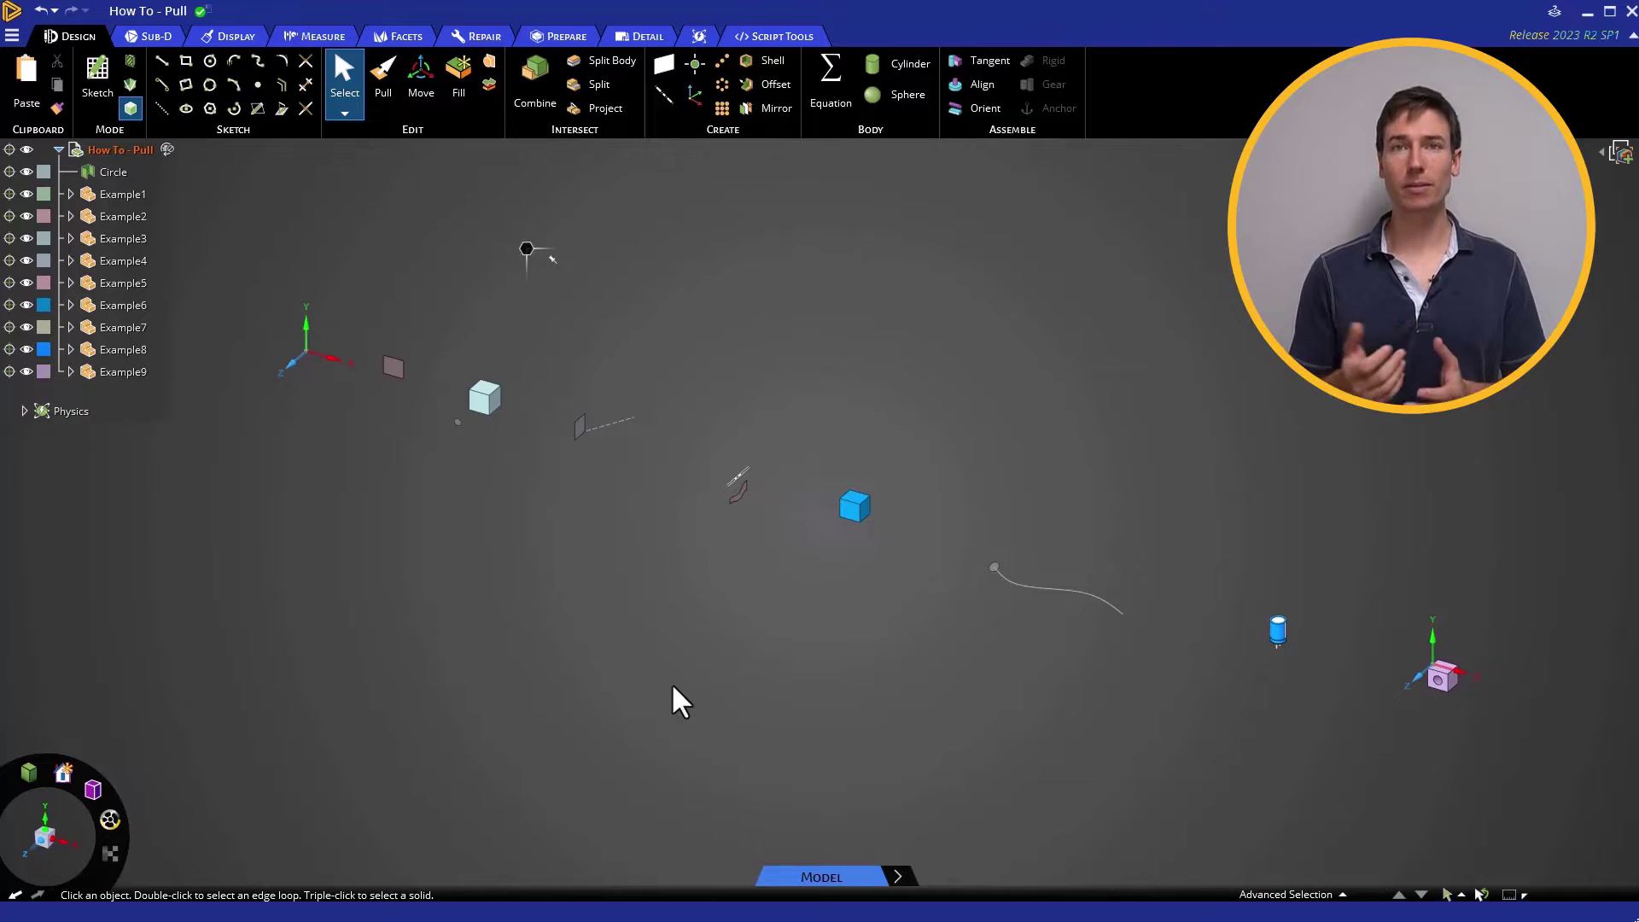
Step: Pull the vertical line at the origin along the Z axis to create a rectangular surface
{"action": "left_click", "coordinate": [391, 92]}
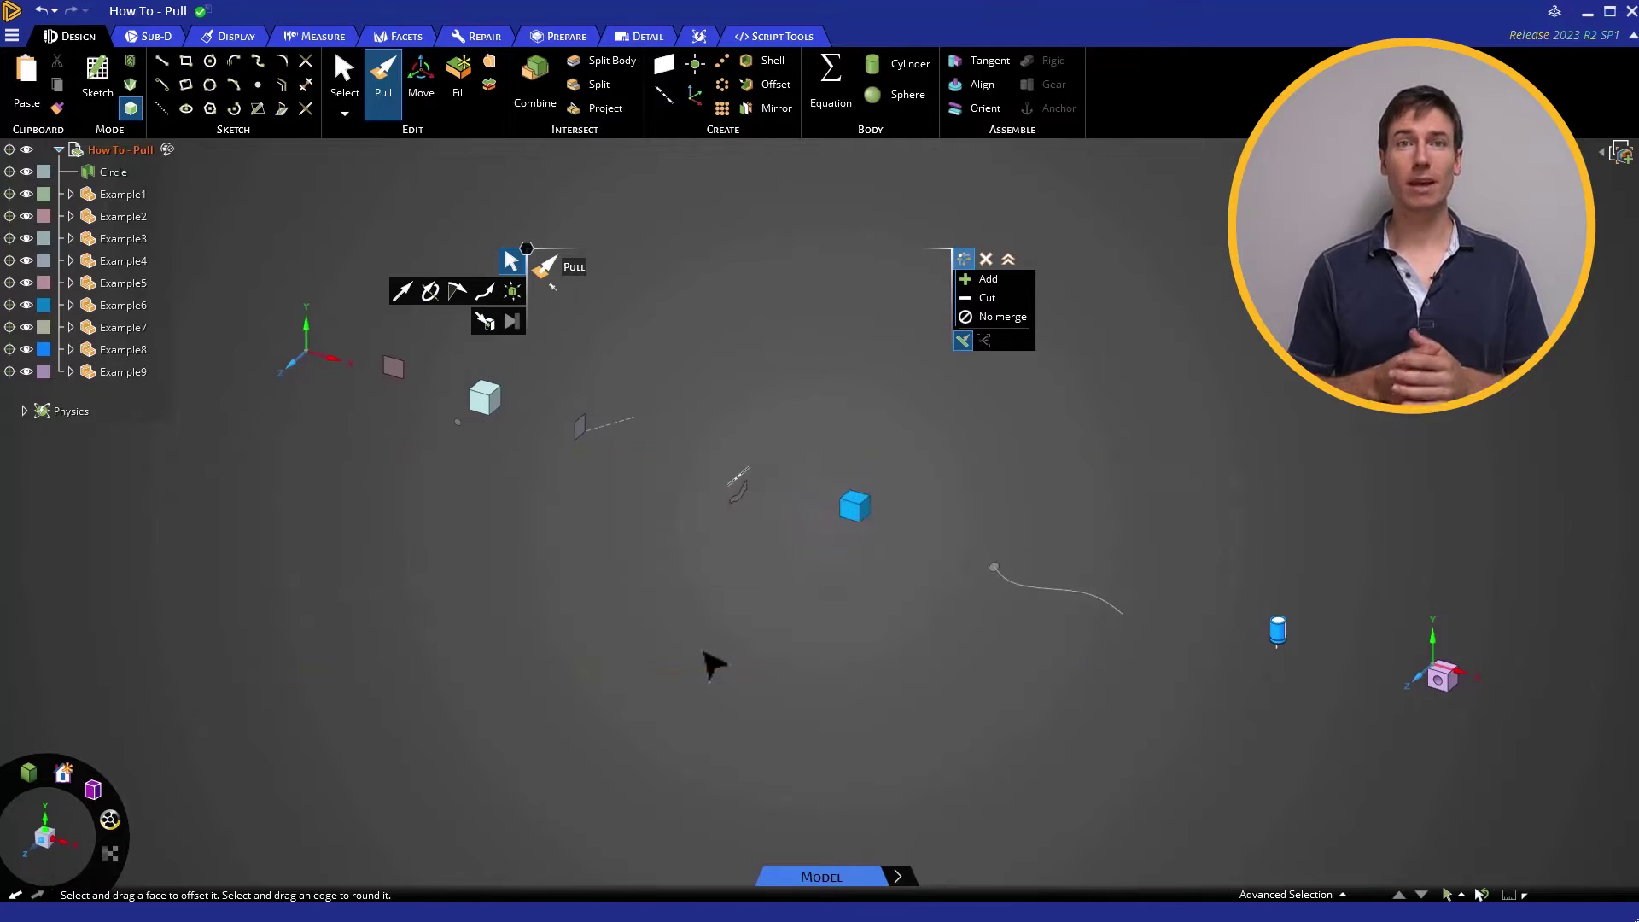
{"action": "middle_click_drag", "start_coordinate": [658, 614], "coordinate": [1062, 758], "text": "shift"}
{"action": "scroll", "coordinate": [747, 520], "scroll_direction": "up", "scroll_amount": 6}
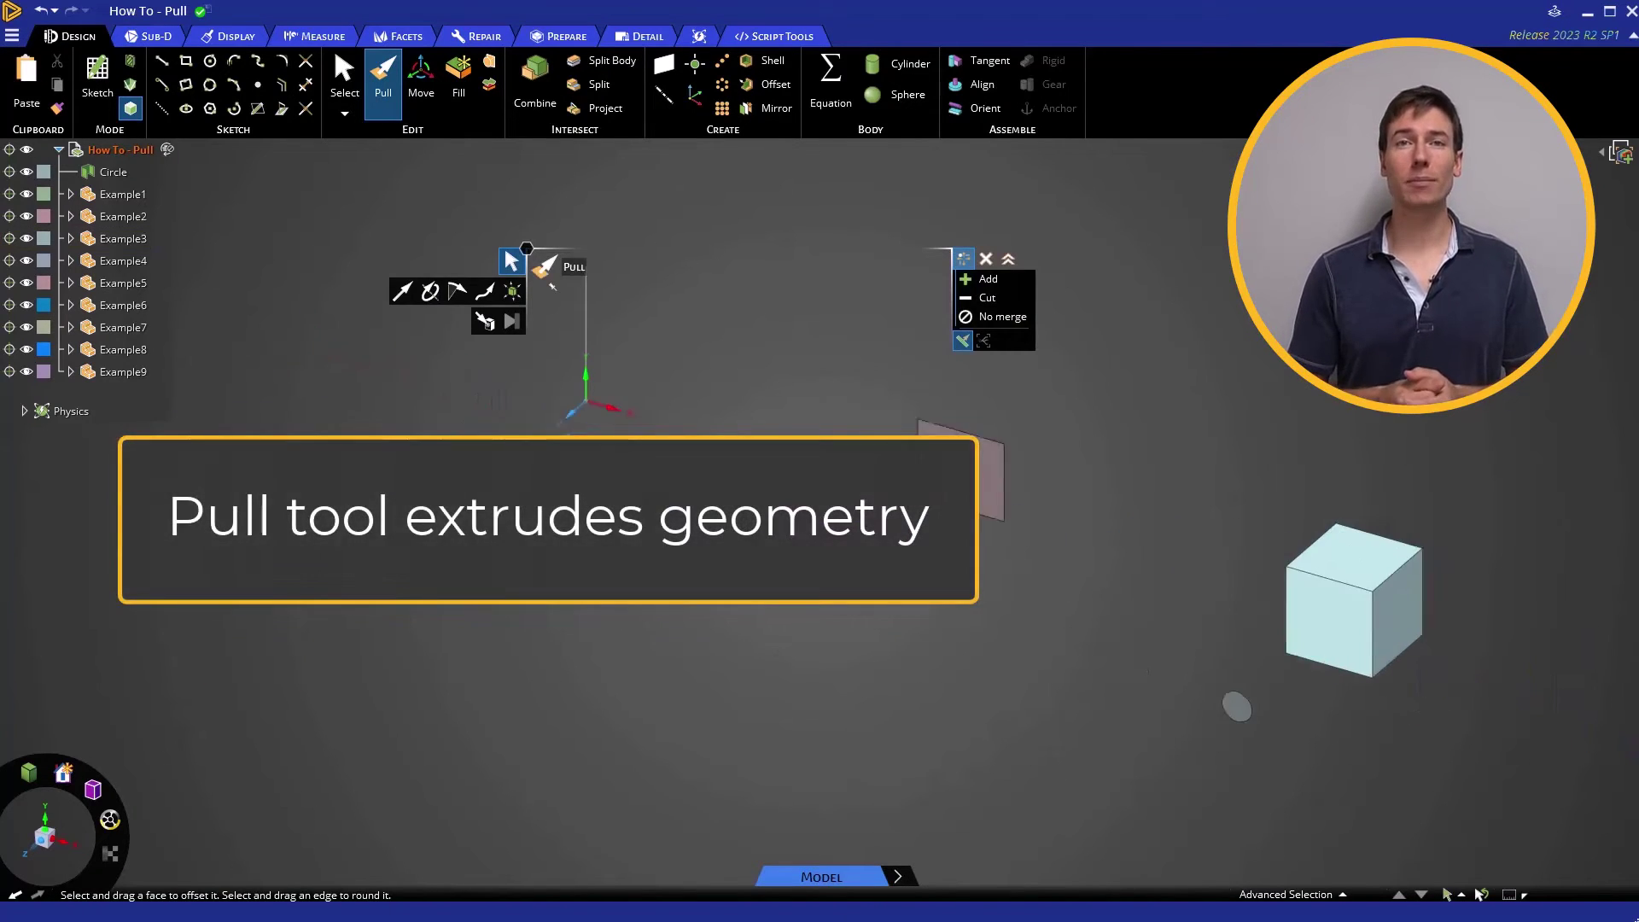
{"action": "middle_click_drag", "start_coordinate": [652, 507], "coordinate": [822, 602], "text": "shift"}
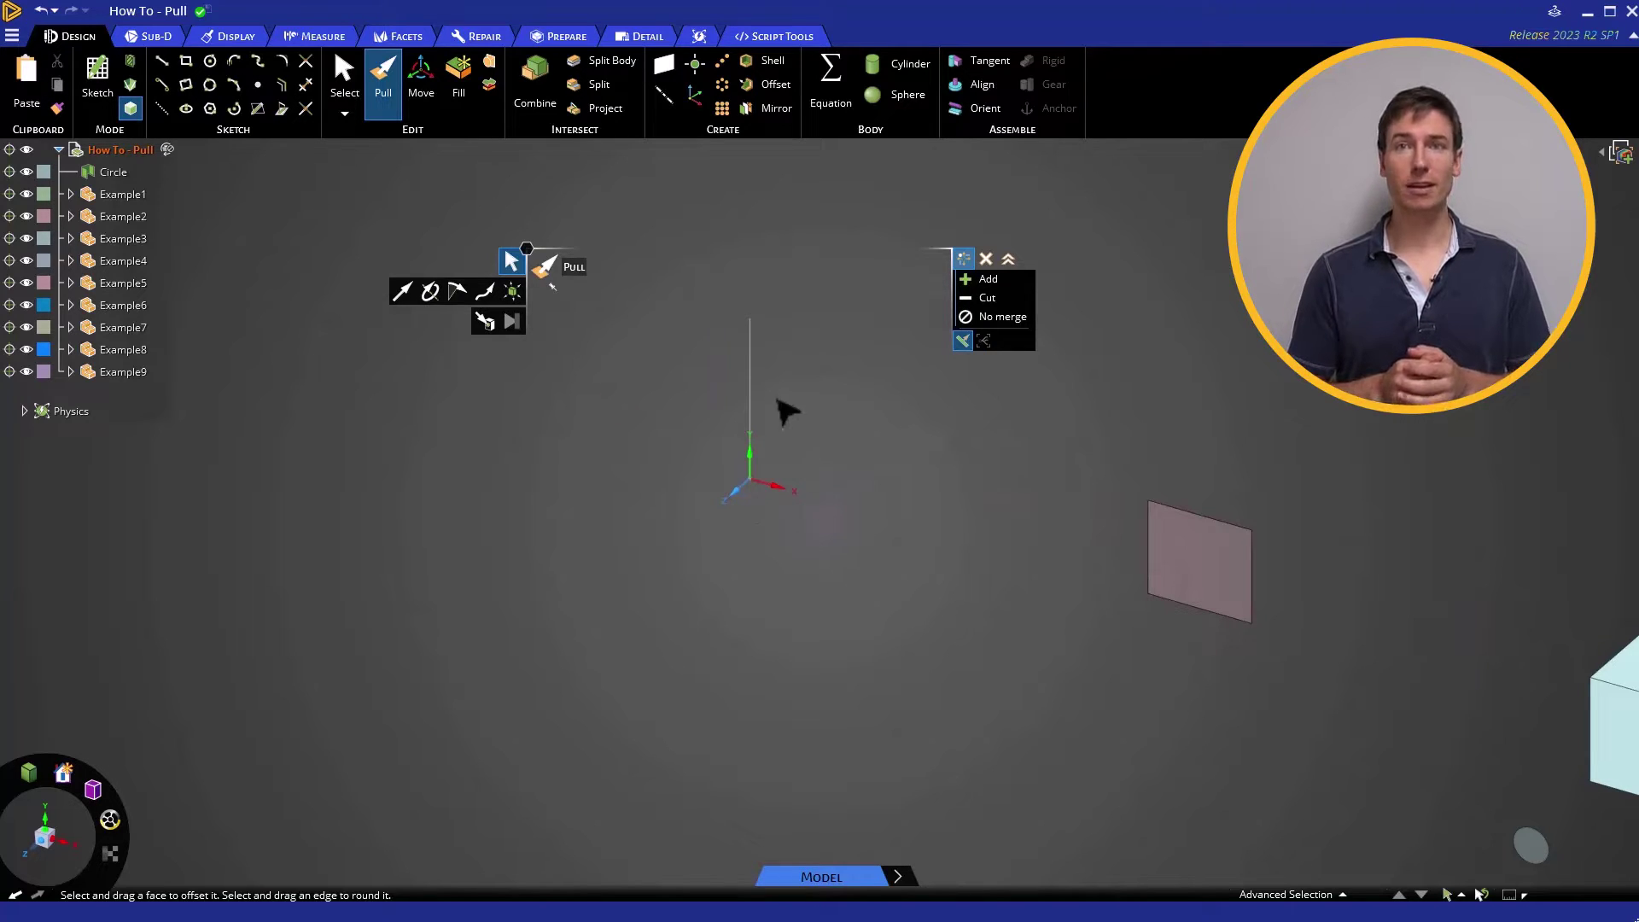
{"action": "left_click", "coordinate": [751, 388]}
{"action": "left_click_drag", "start_coordinate": [779, 414], "coordinate": [768, 526]}
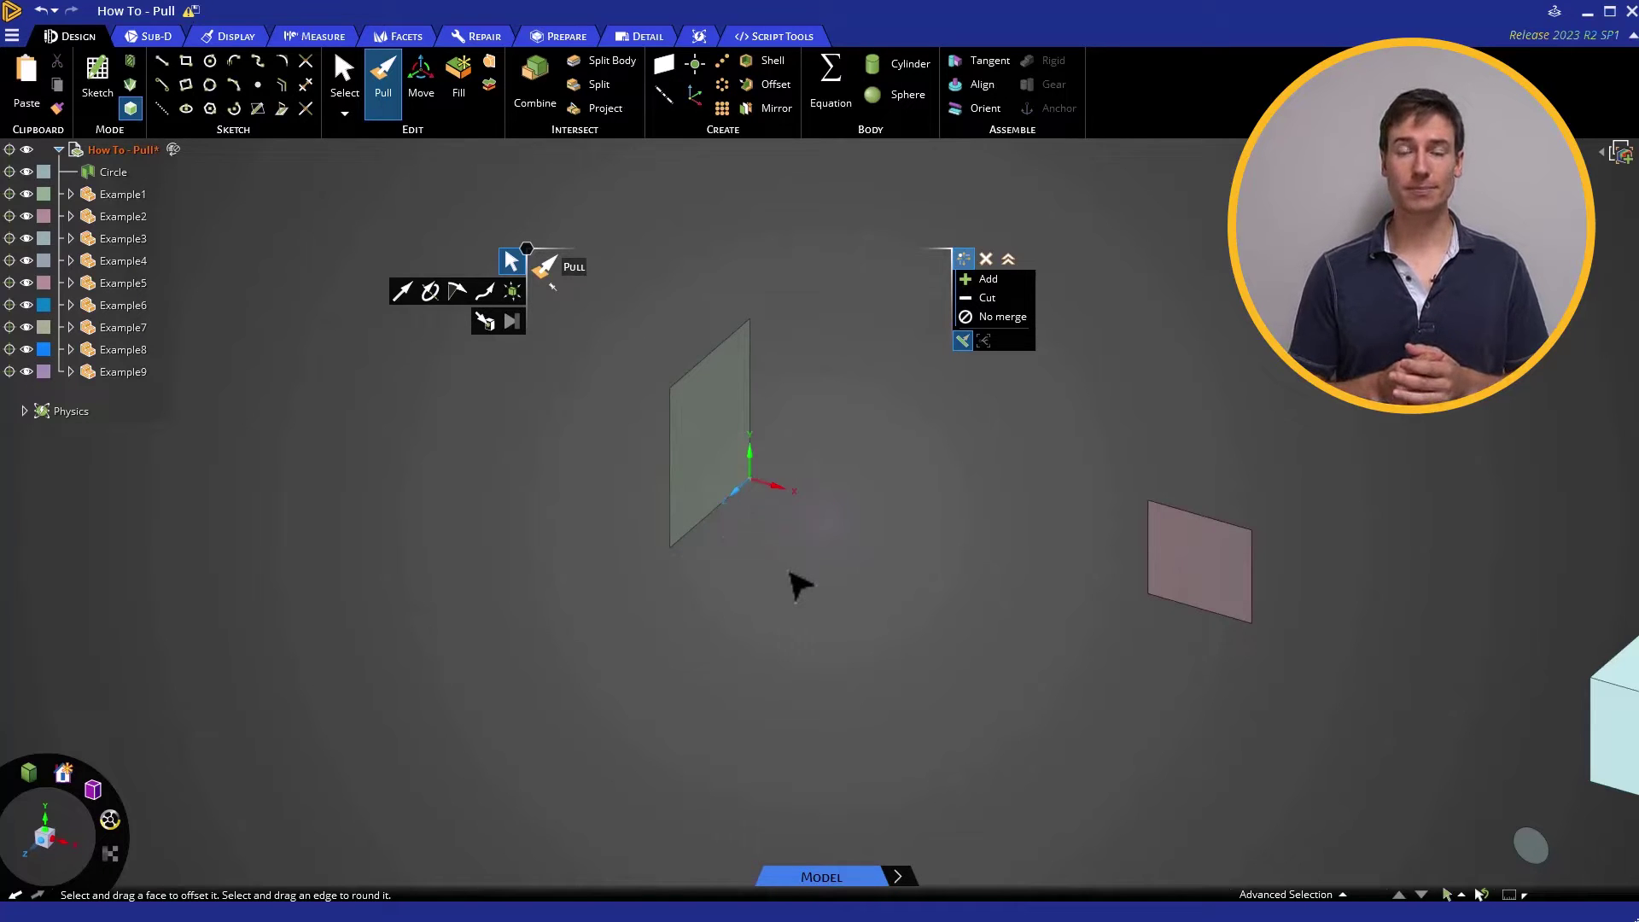
Step: Try extruding the pink rectangular surface into a solid block about 91 mm deep
{"action": "middle_click_drag", "start_coordinate": [956, 657], "coordinate": [525, 563], "text": "shift"}
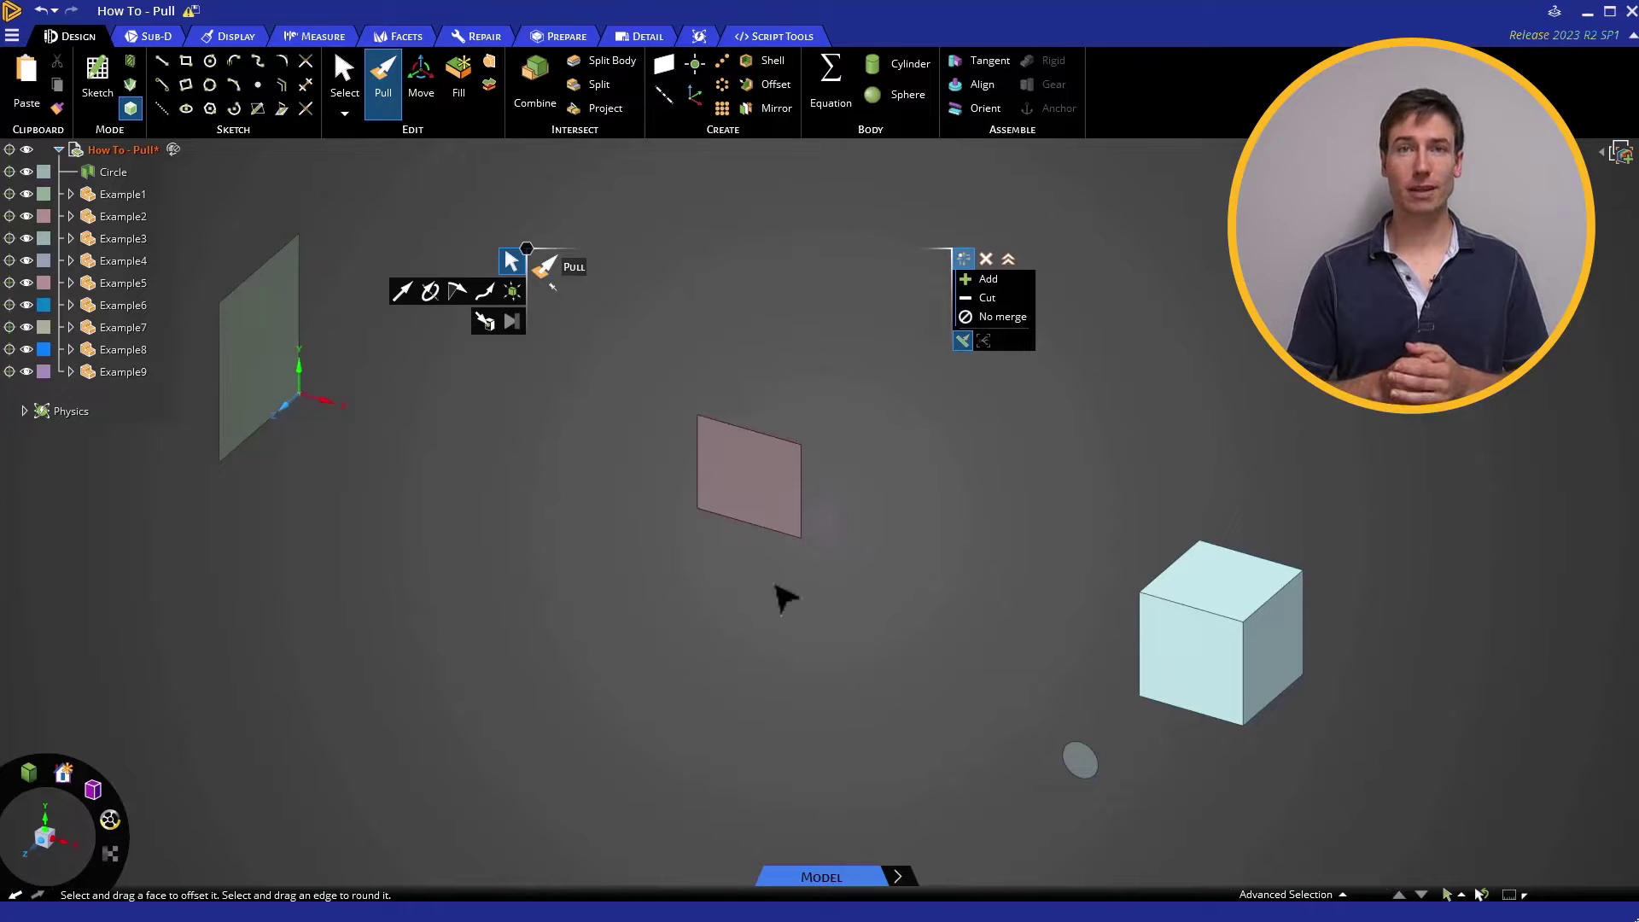
{"action": "left_click", "coordinate": [768, 488]}
{"action": "left_click_drag", "start_coordinate": [843, 510], "coordinate": [790, 585]}
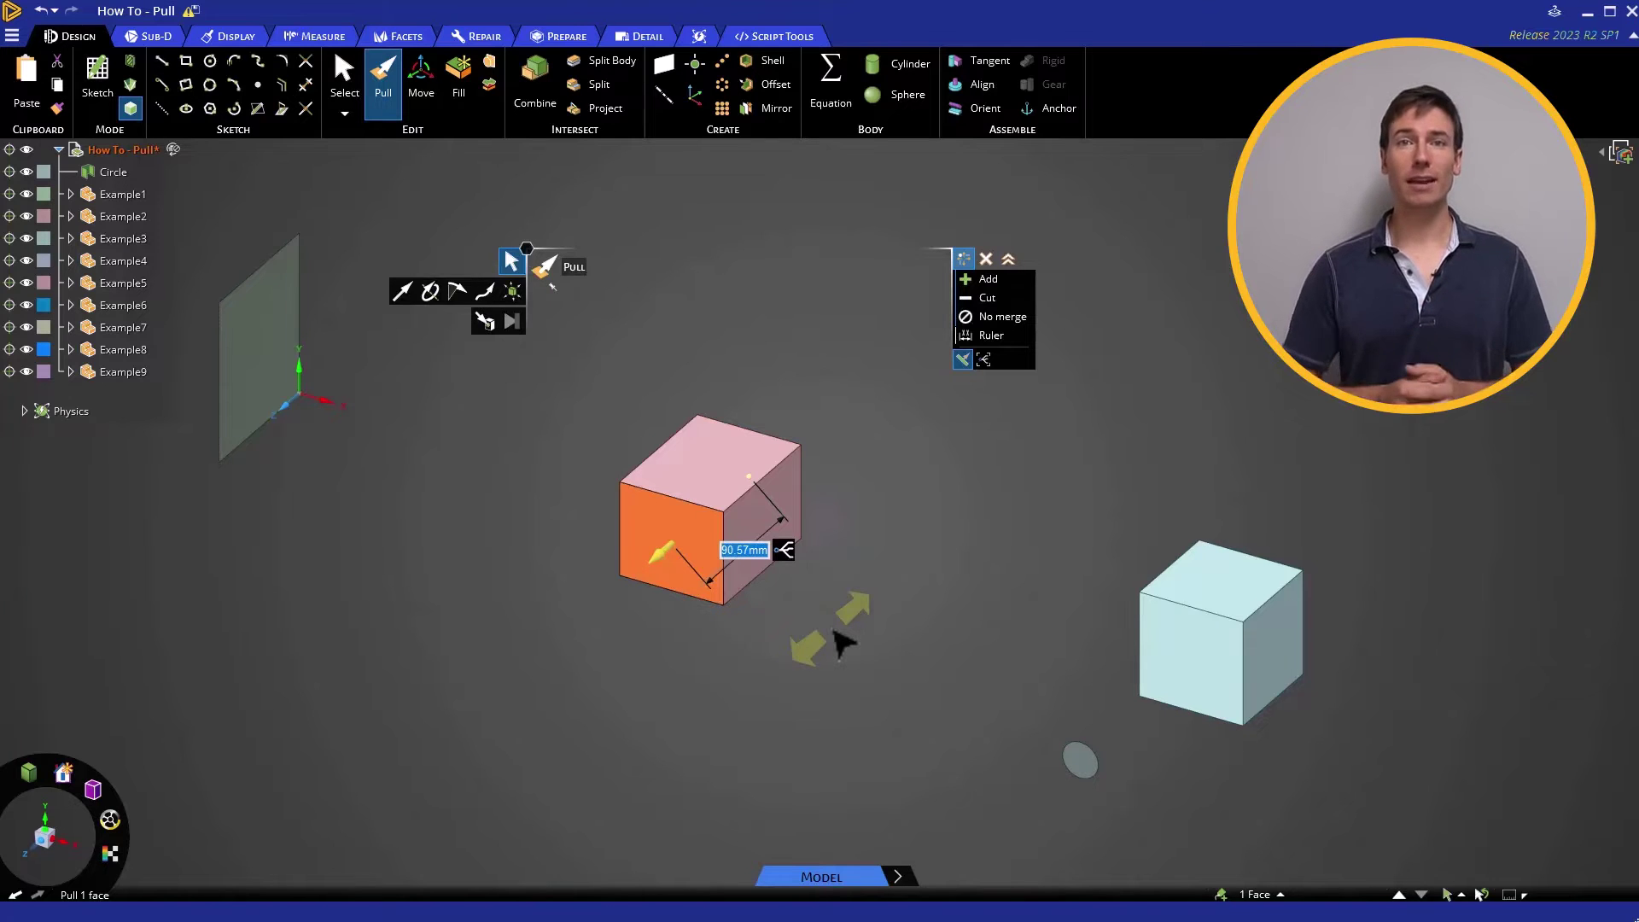
{"action": "key", "text": "ctrl+z"}
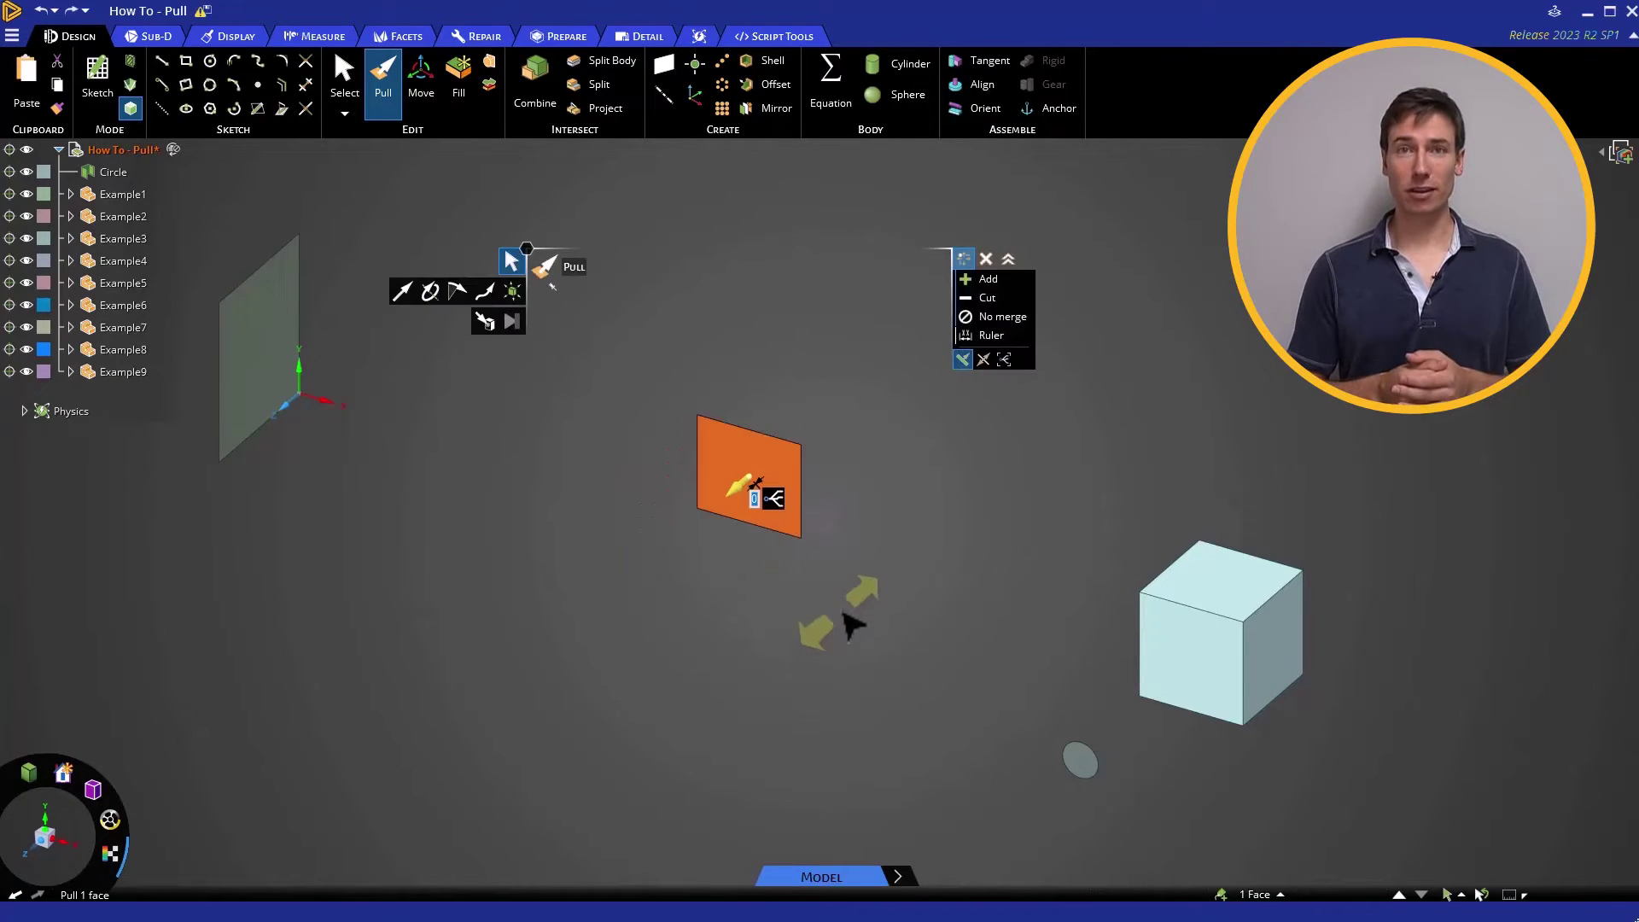
Step: Extrude the pink rectangular surface forward into a solid exactly 50 mm deep
{"action": "mouse_move", "coordinate": [867, 611]}
{"action": "left_mouse_down"}
{"action": "mouse_move", "coordinate": [922, 544]}
{"action": "mouse_move", "coordinate": [865, 586]}
{"action": "left_mouse_up"}
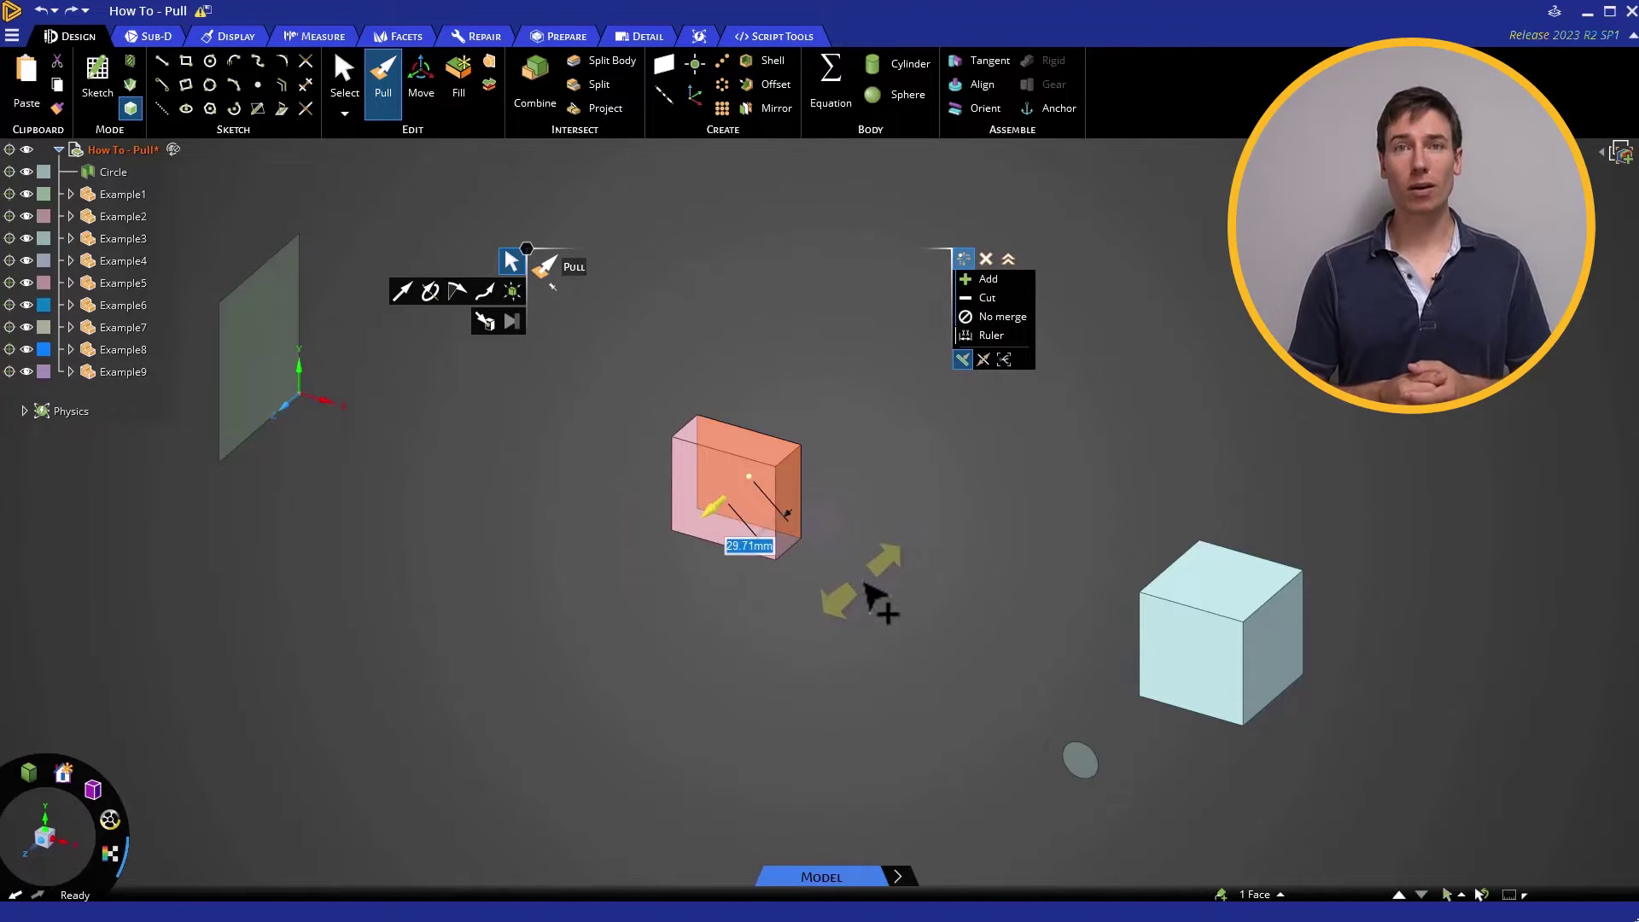
{"action": "type", "text": "50"}
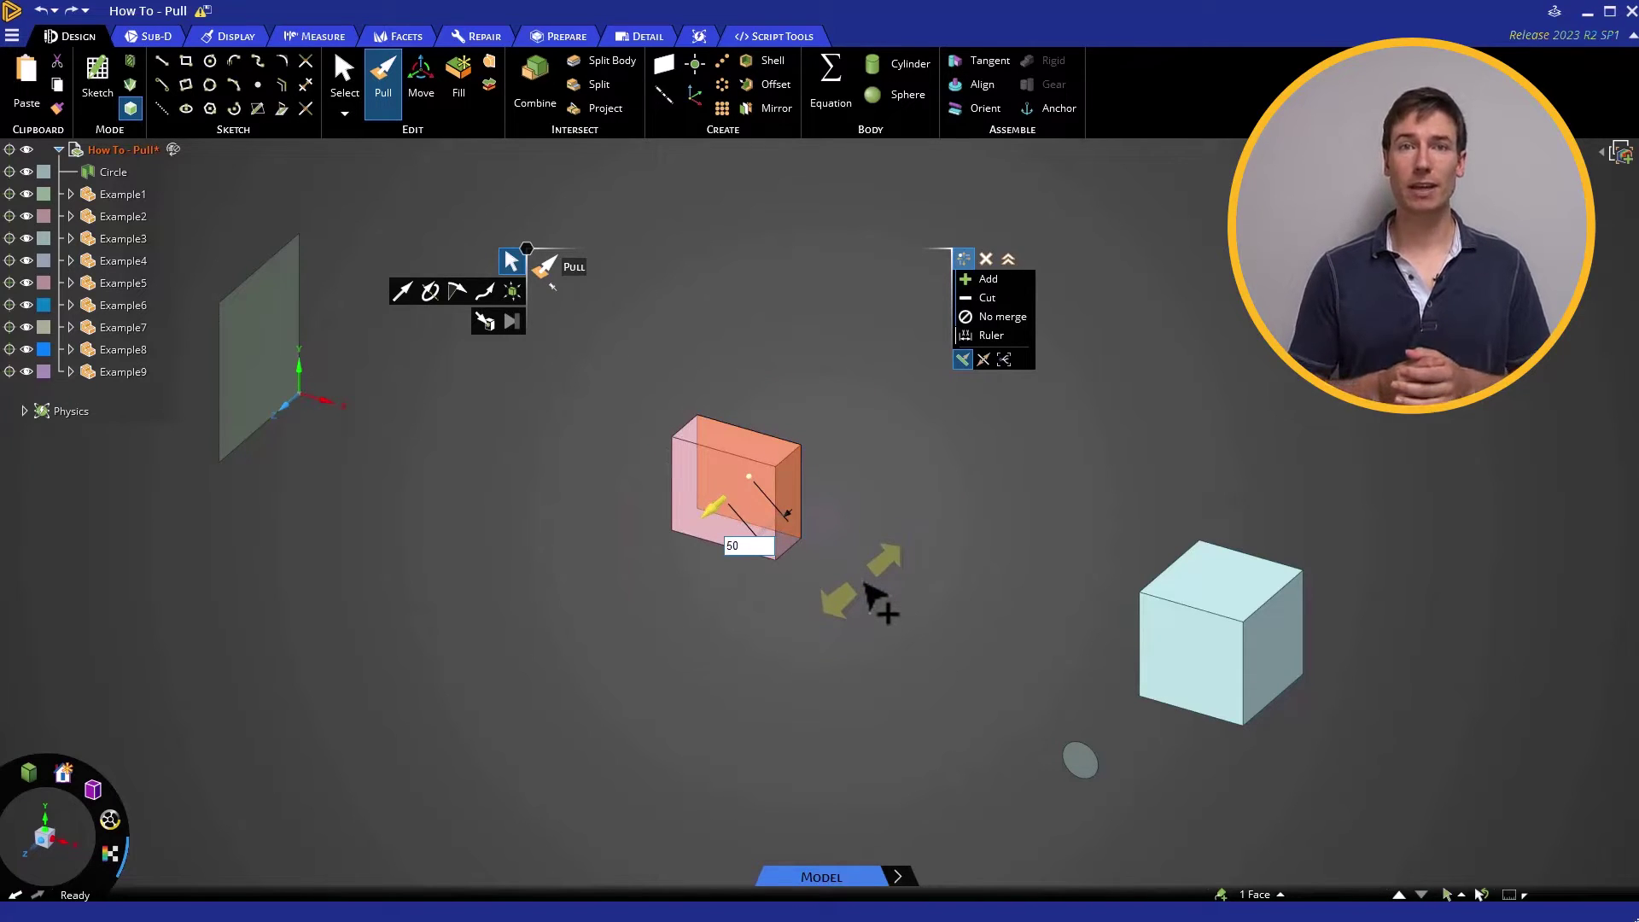
{"action": "key", "text": "Return"}
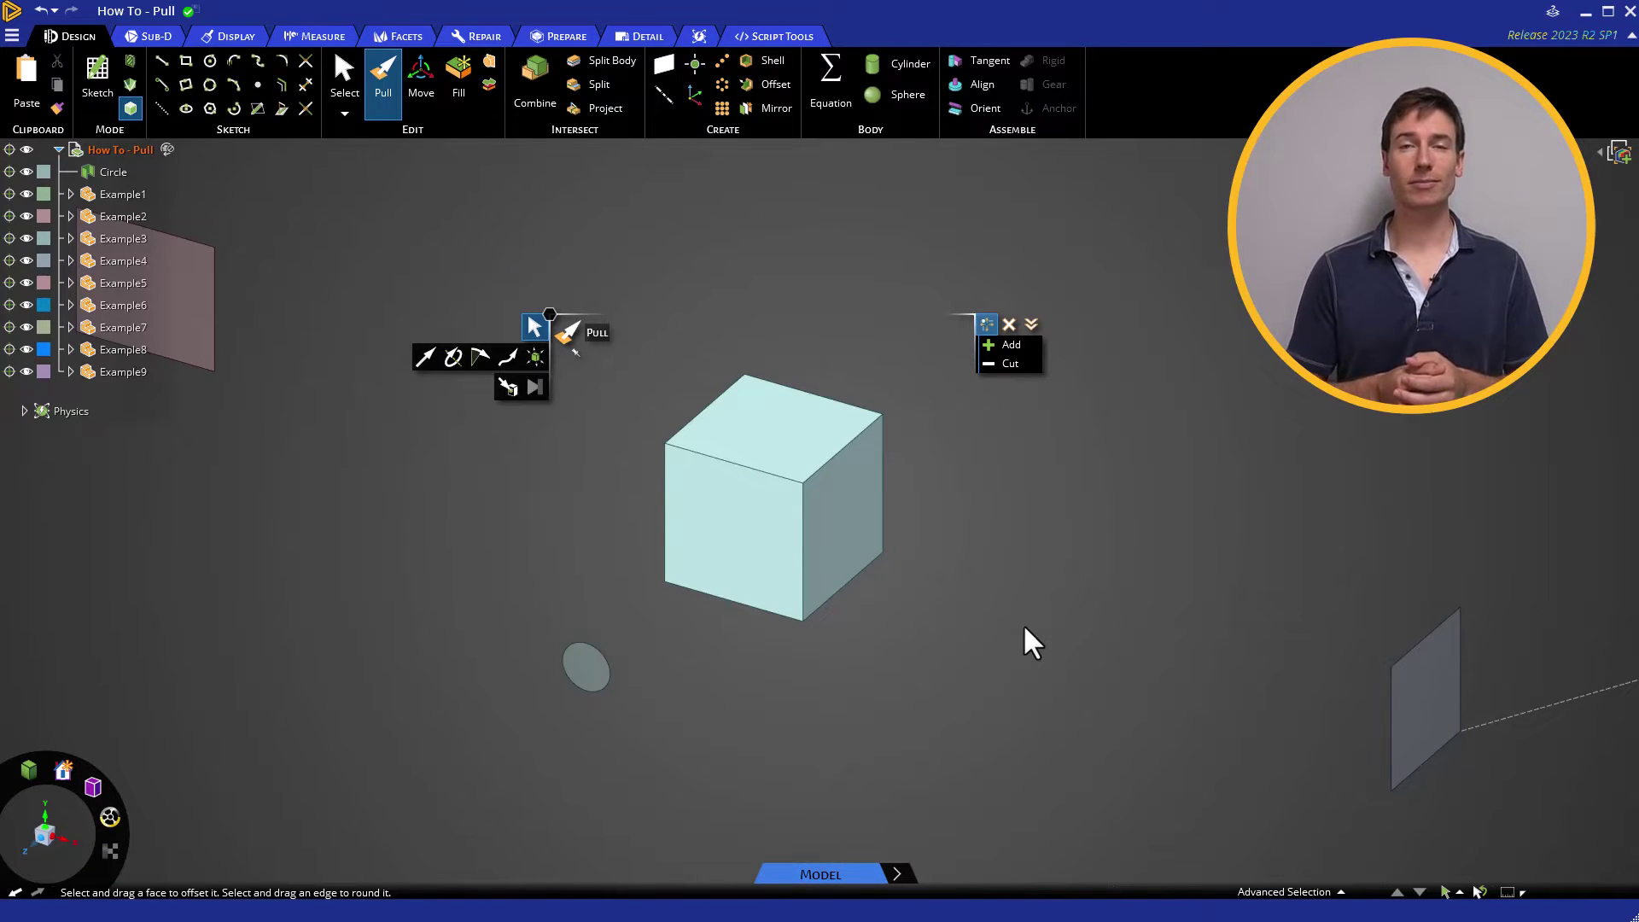
Step: Try pulling the cube's front and side faces outward together by about 32 mm, and extend the pull to the top face as well
{"action": "left_click", "coordinate": [786, 554]}
{"action": "left_click", "coordinate": [841, 538], "text": "ctrl"}
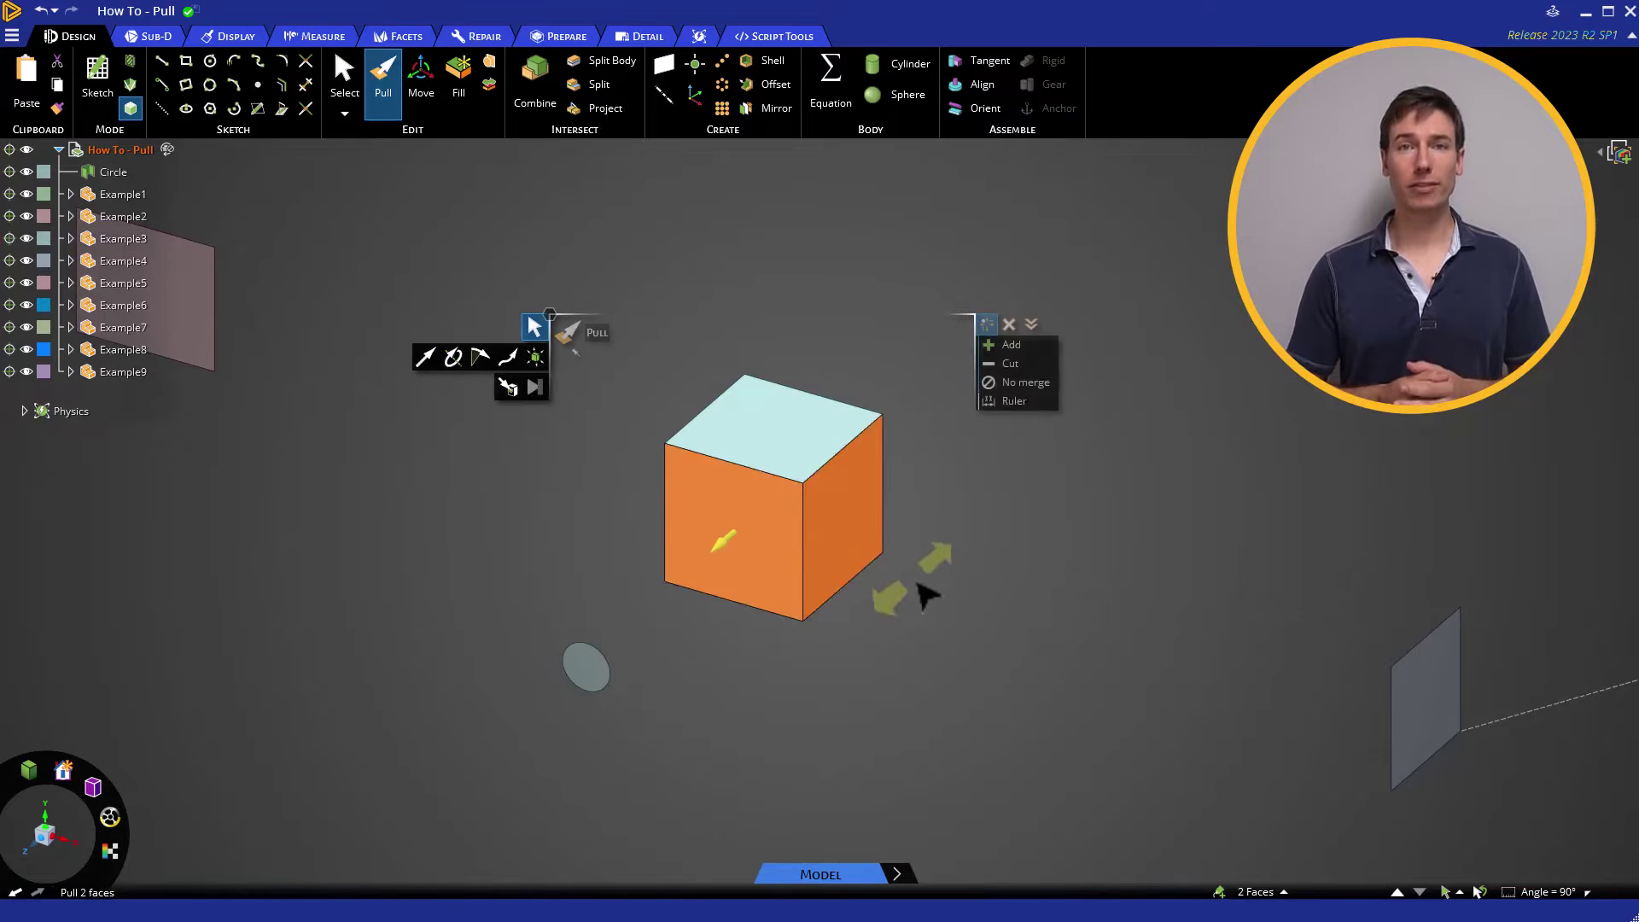
{"action": "left_click_drag", "start_coordinate": [917, 583], "coordinate": [892, 636]}
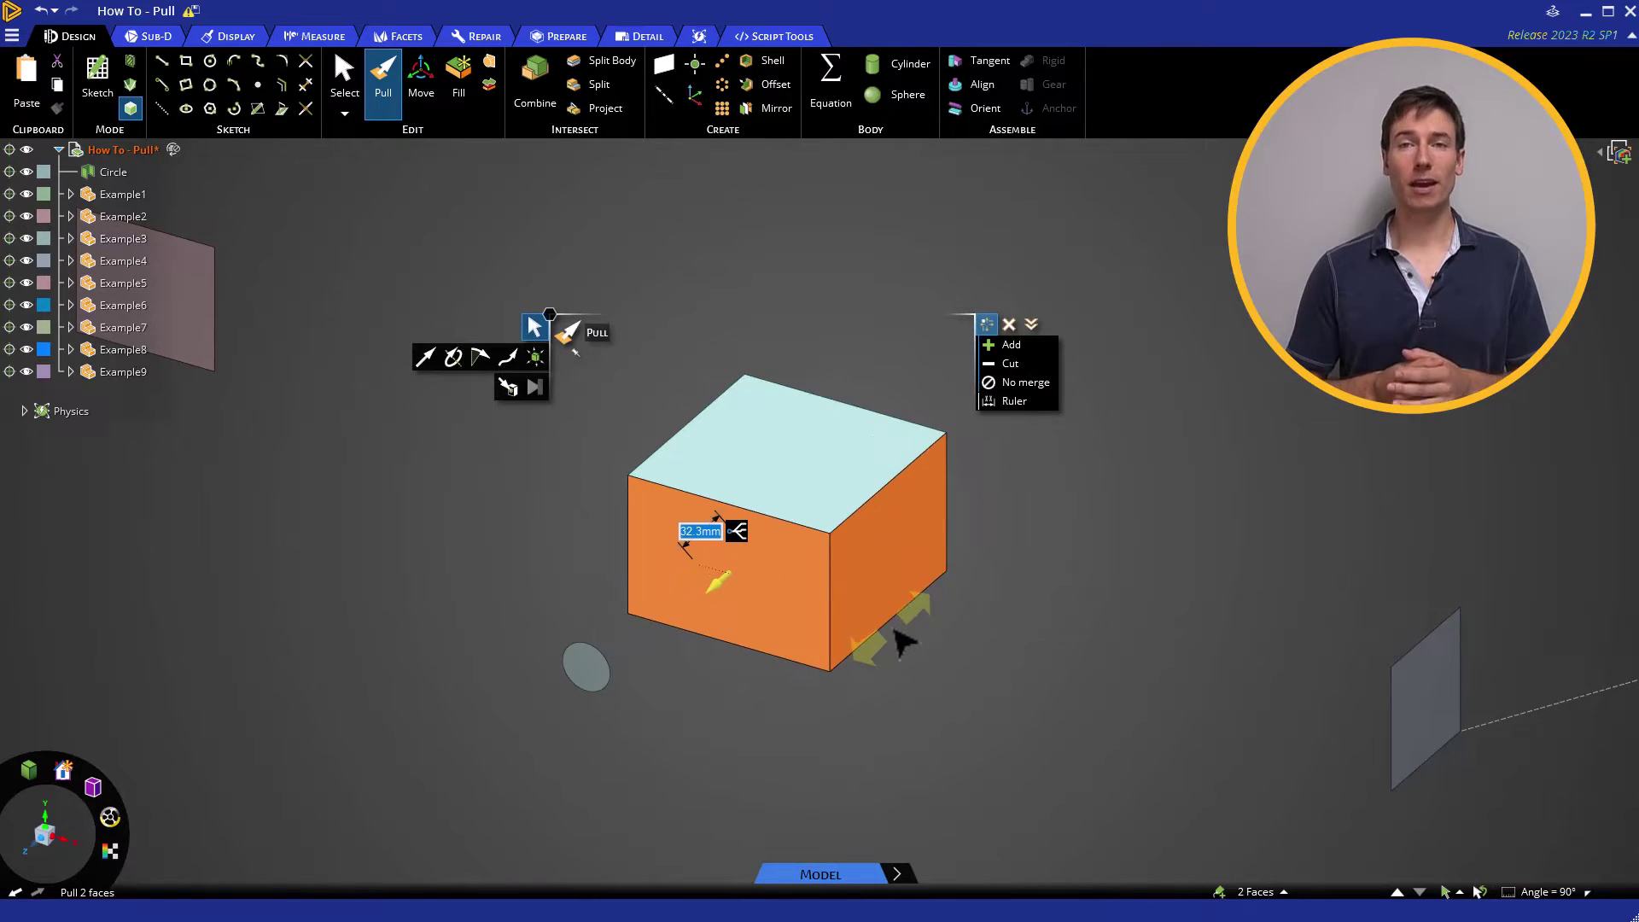
{"action": "left_click", "coordinate": [849, 488], "text": "ctrl"}
{"action": "left_click_drag", "start_coordinate": [847, 485], "coordinate": [1037, 631]}
{"action": "left_click", "coordinate": [1043, 632]}
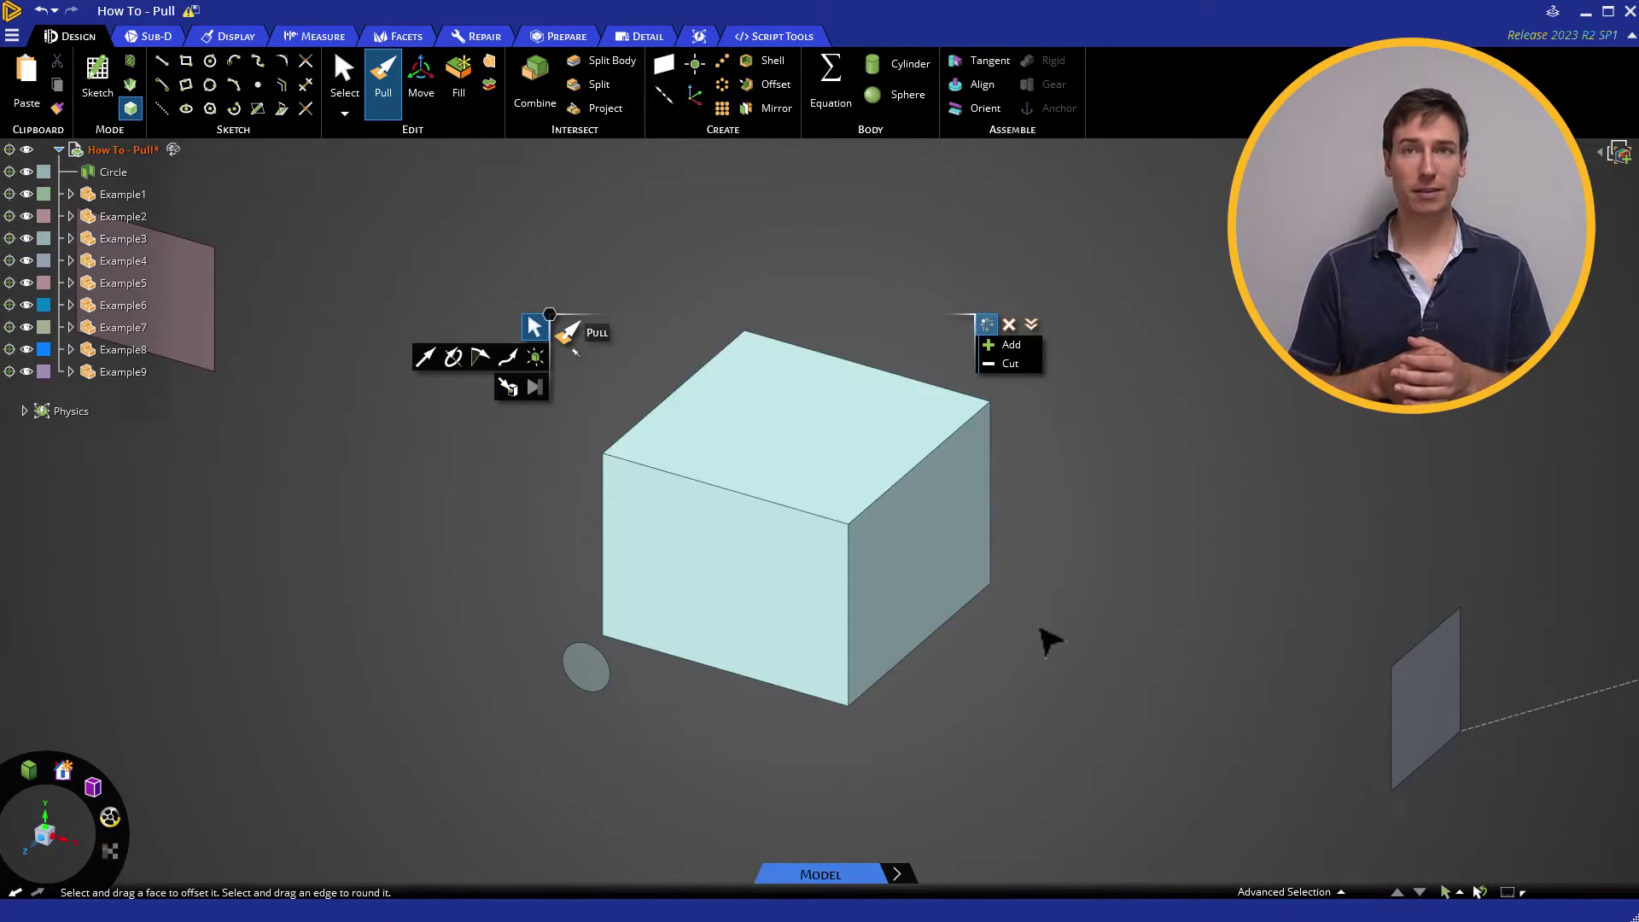
{"action": "key", "text": "ctrl+z"}
{"action": "key", "text": "ctrl+z"}
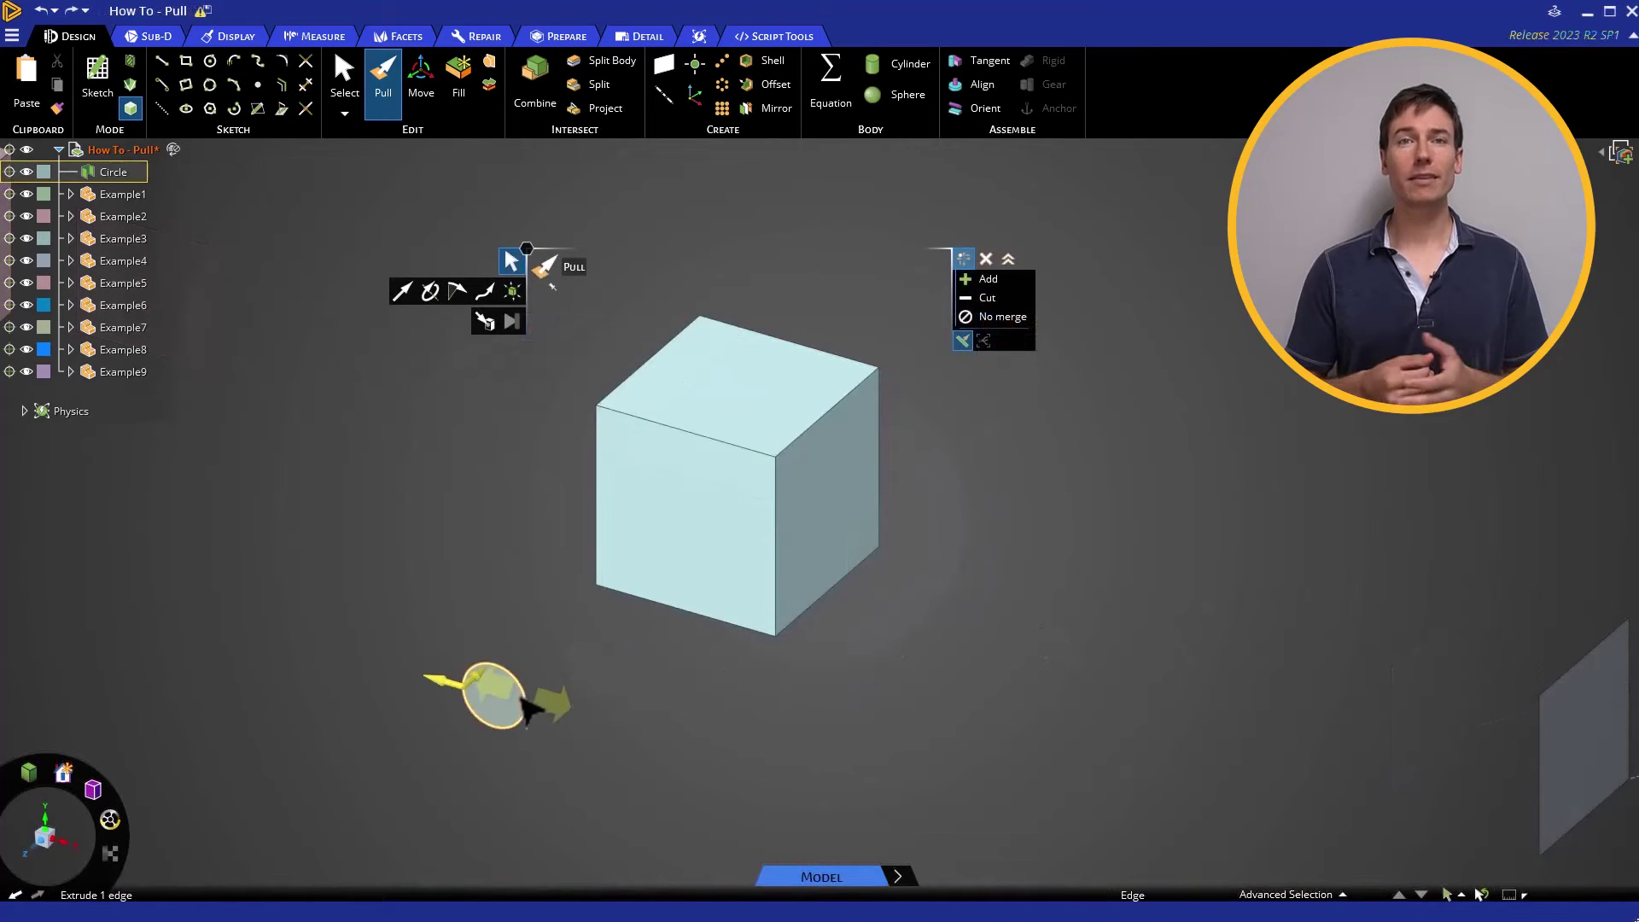
Step: Cut a round hole through the cube by pulling the circular surface in front of it through the body
{"action": "left_click", "coordinate": [499, 698]}
{"action": "left_click_drag", "start_coordinate": [517, 709], "coordinate": [1096, 415]}
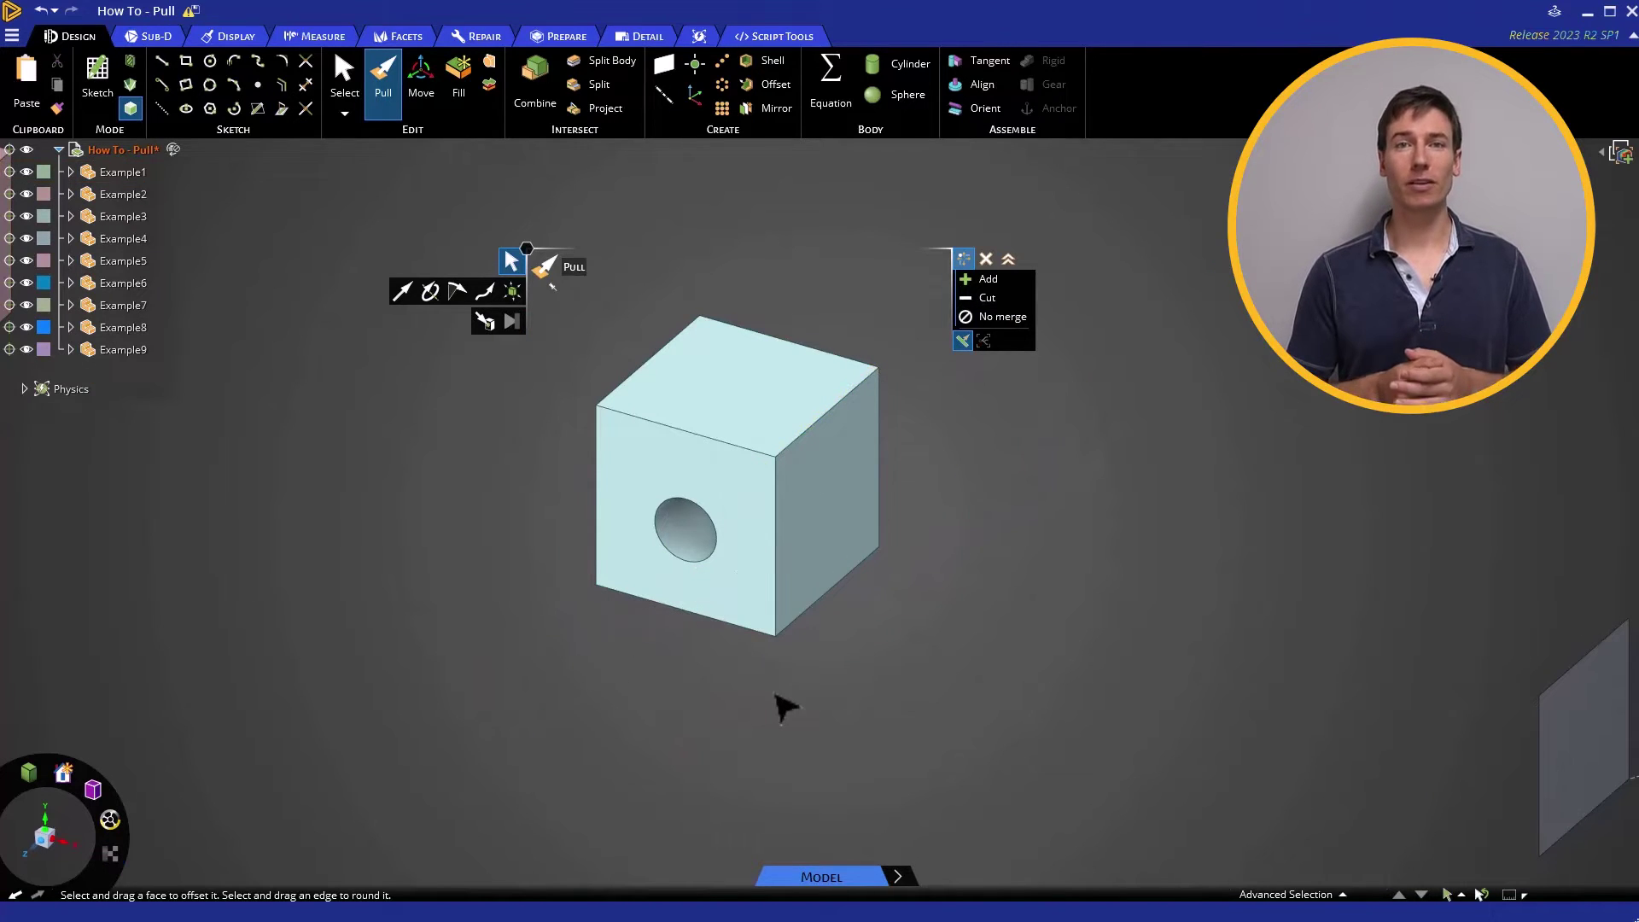
{"action": "middle_click_drag", "start_coordinate": [779, 699], "coordinate": [1013, 578]}
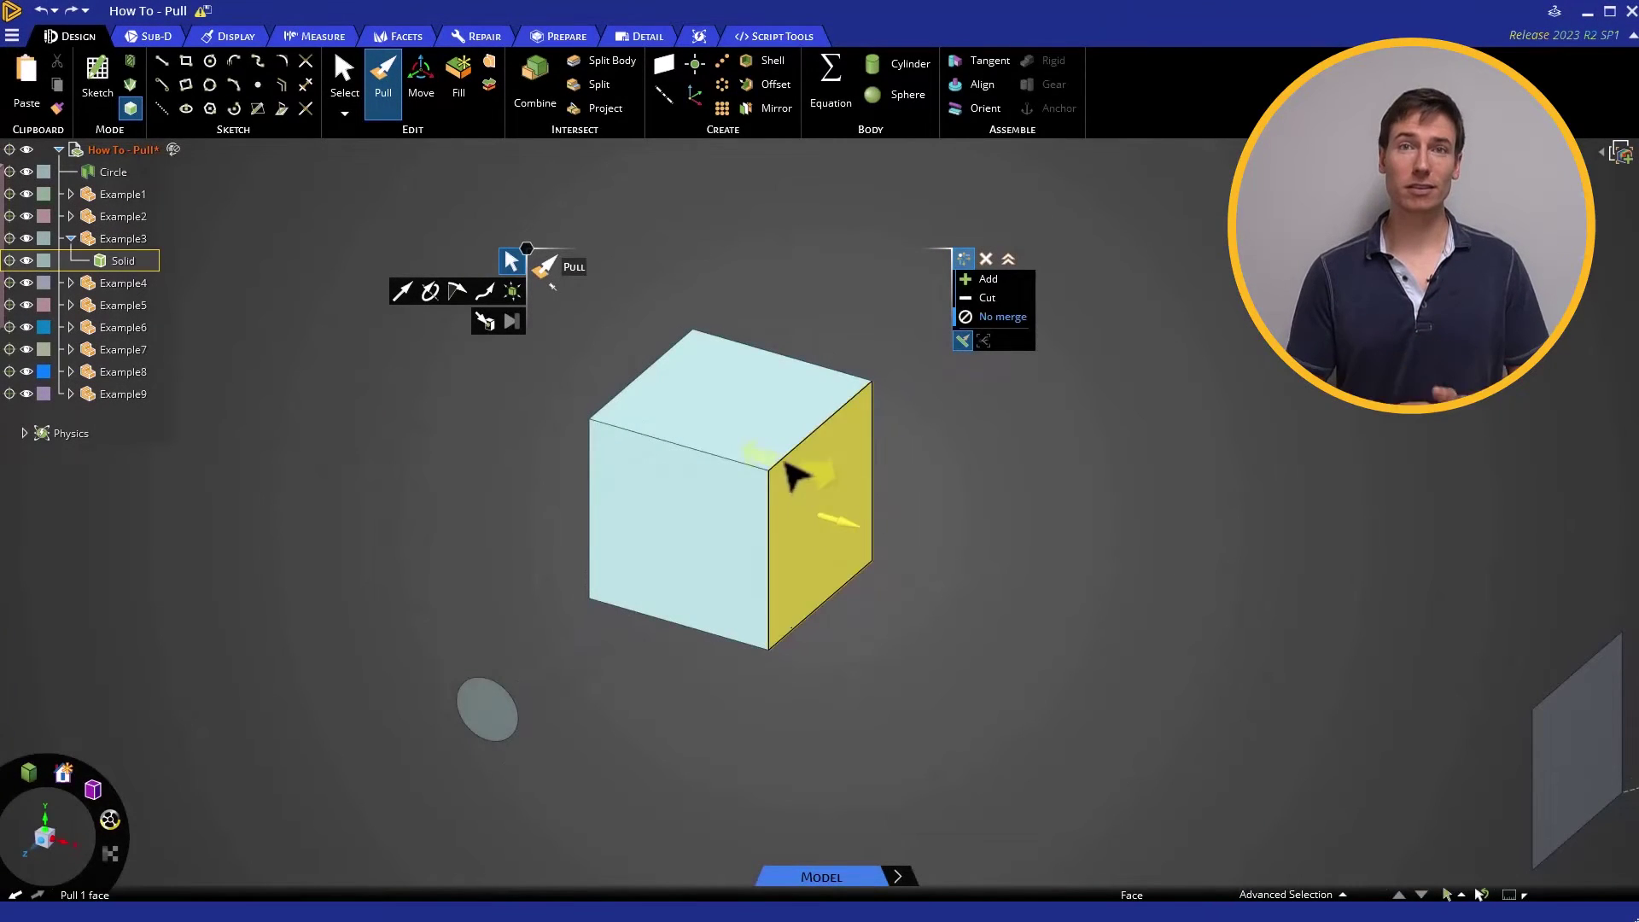
Step: Try rounding the three cube edges that meet at the front upper corner with a radius of about 9 mm
{"action": "left_click", "coordinate": [750, 466]}
{"action": "left_click", "coordinate": [744, 466], "text": "ctrl"}
{"action": "left_click", "coordinate": [769, 495], "text": "ctrl"}
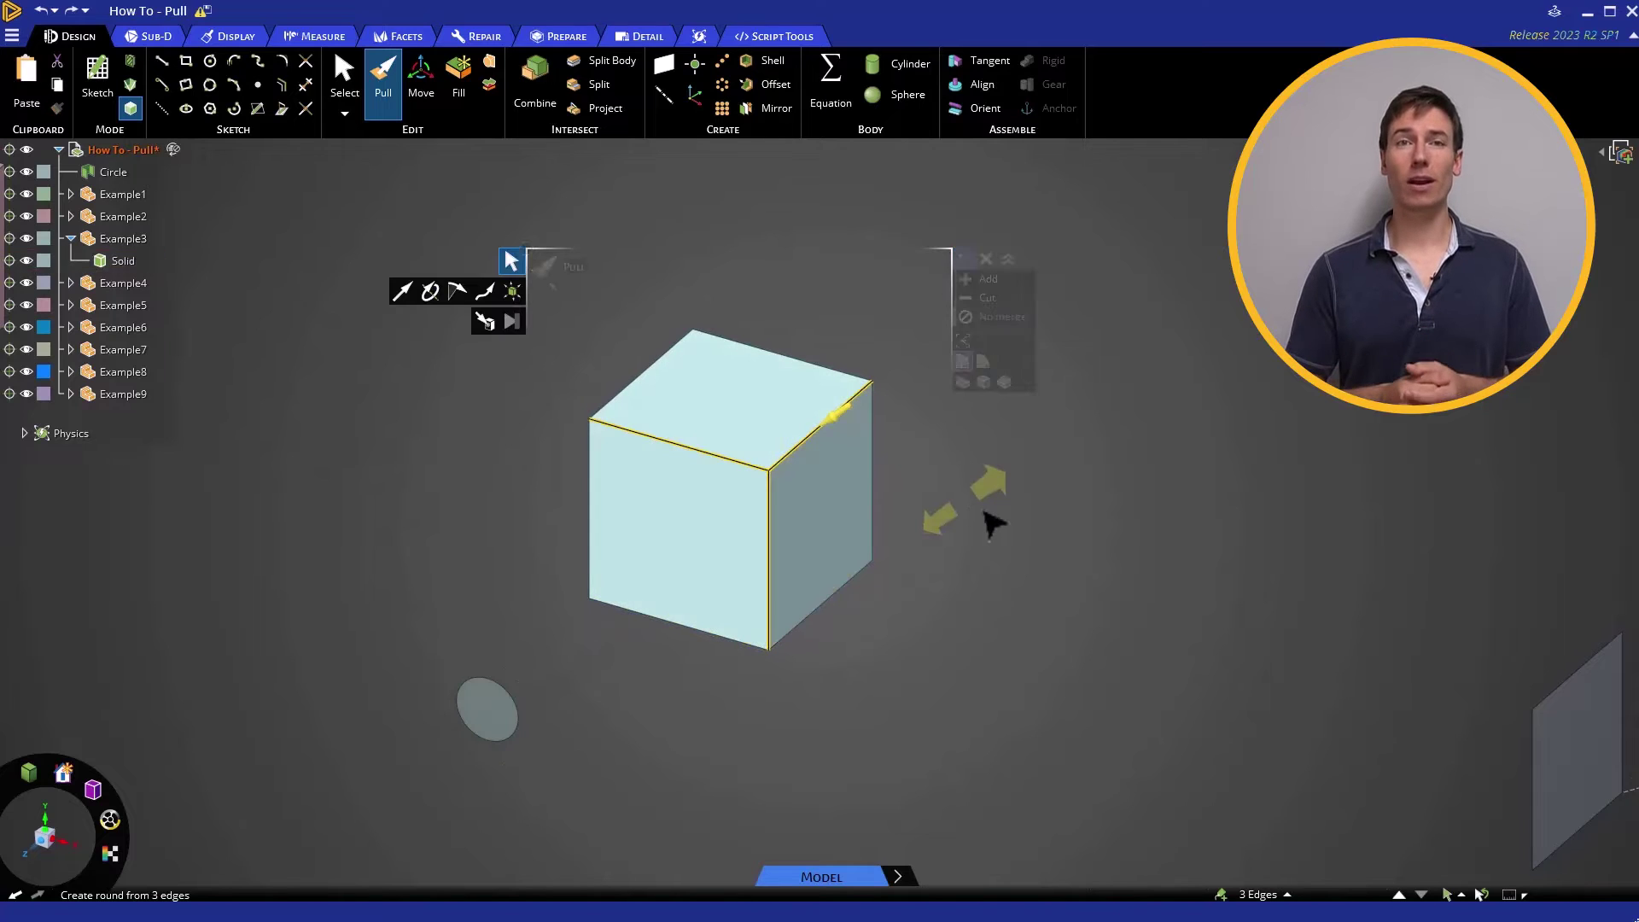
{"action": "left_click_drag", "start_coordinate": [985, 531], "coordinate": [1020, 580]}
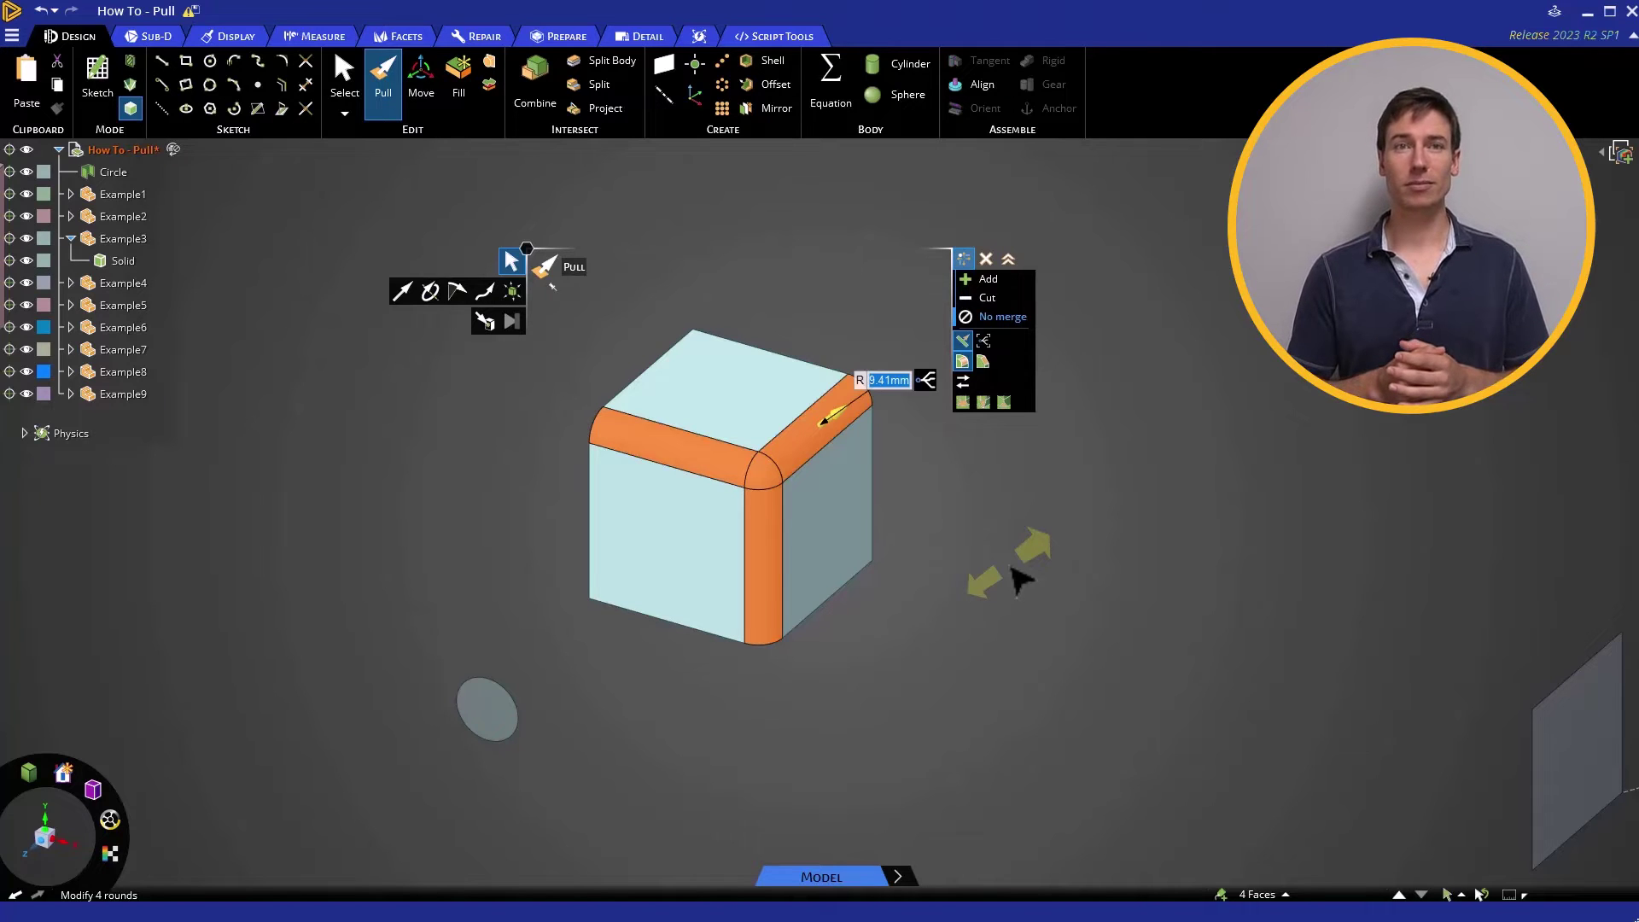
{"action": "key", "text": "ctrl+z"}
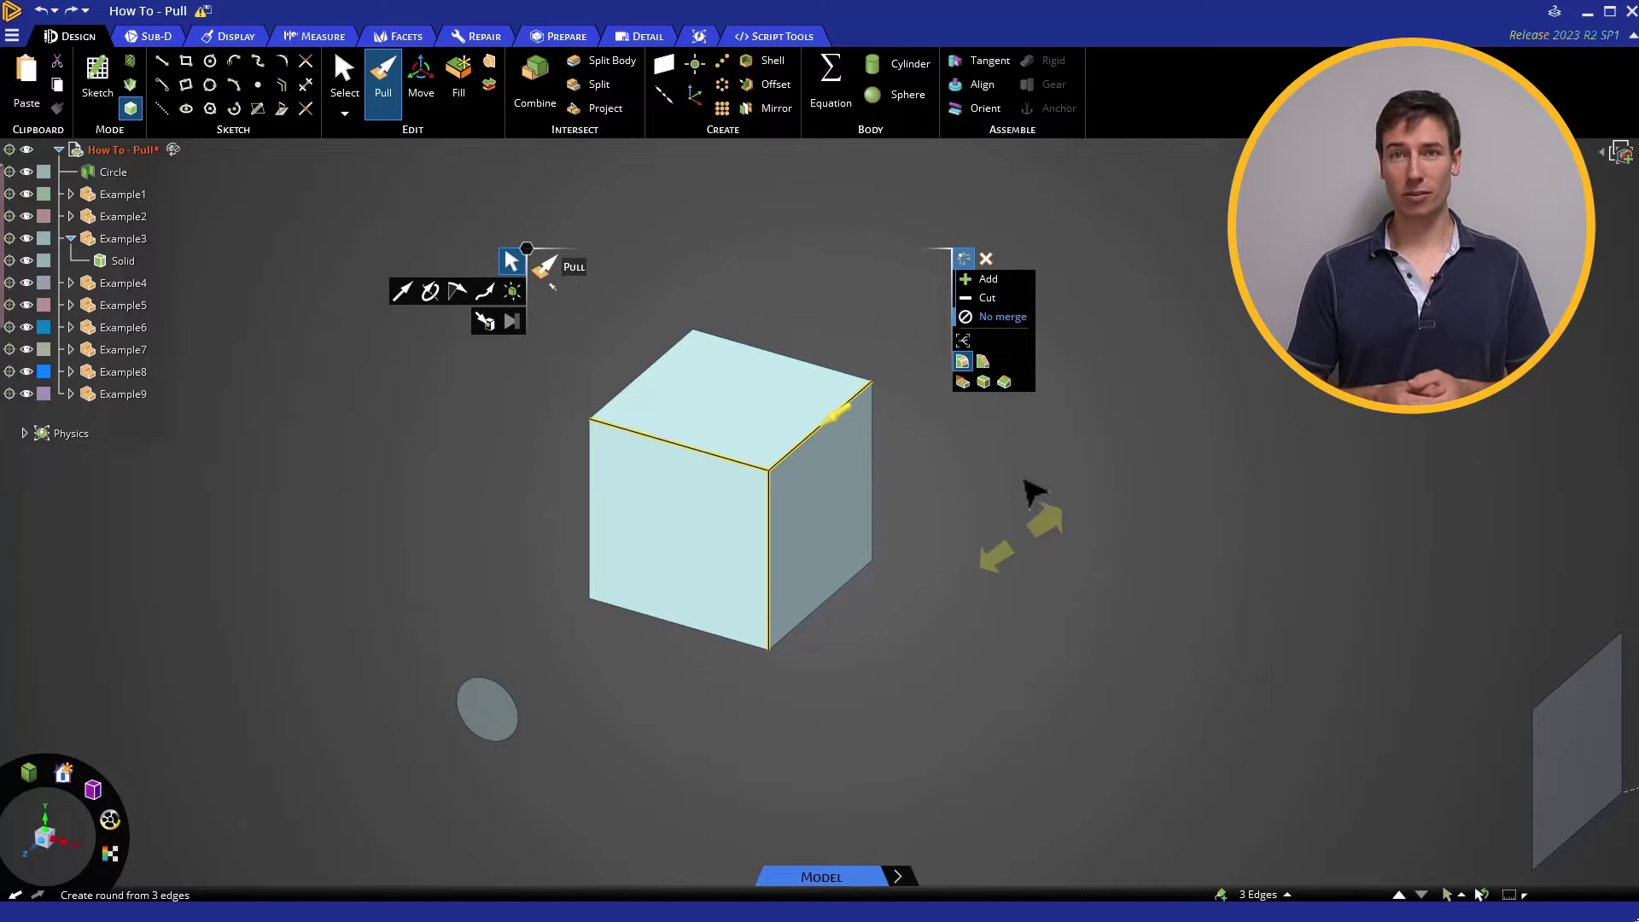
Step: Try chamfering the three edges at the cube's front upper corner by about 10 mm
{"action": "left_click", "coordinate": [983, 358]}
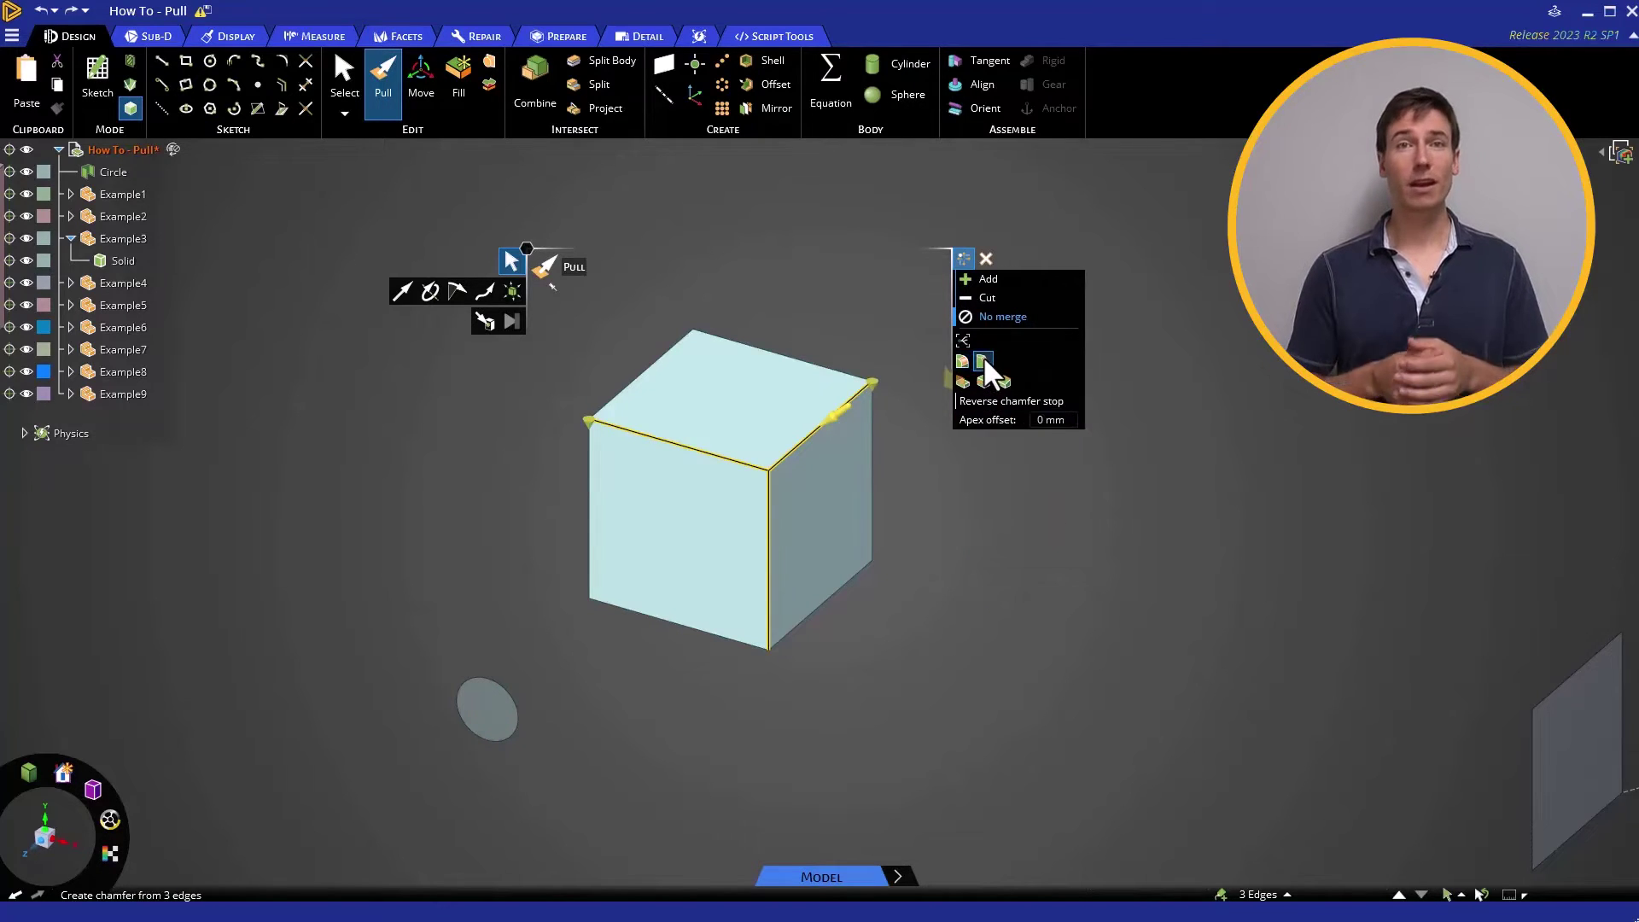
{"action": "left_click_drag", "start_coordinate": [983, 510], "coordinate": [925, 534]}
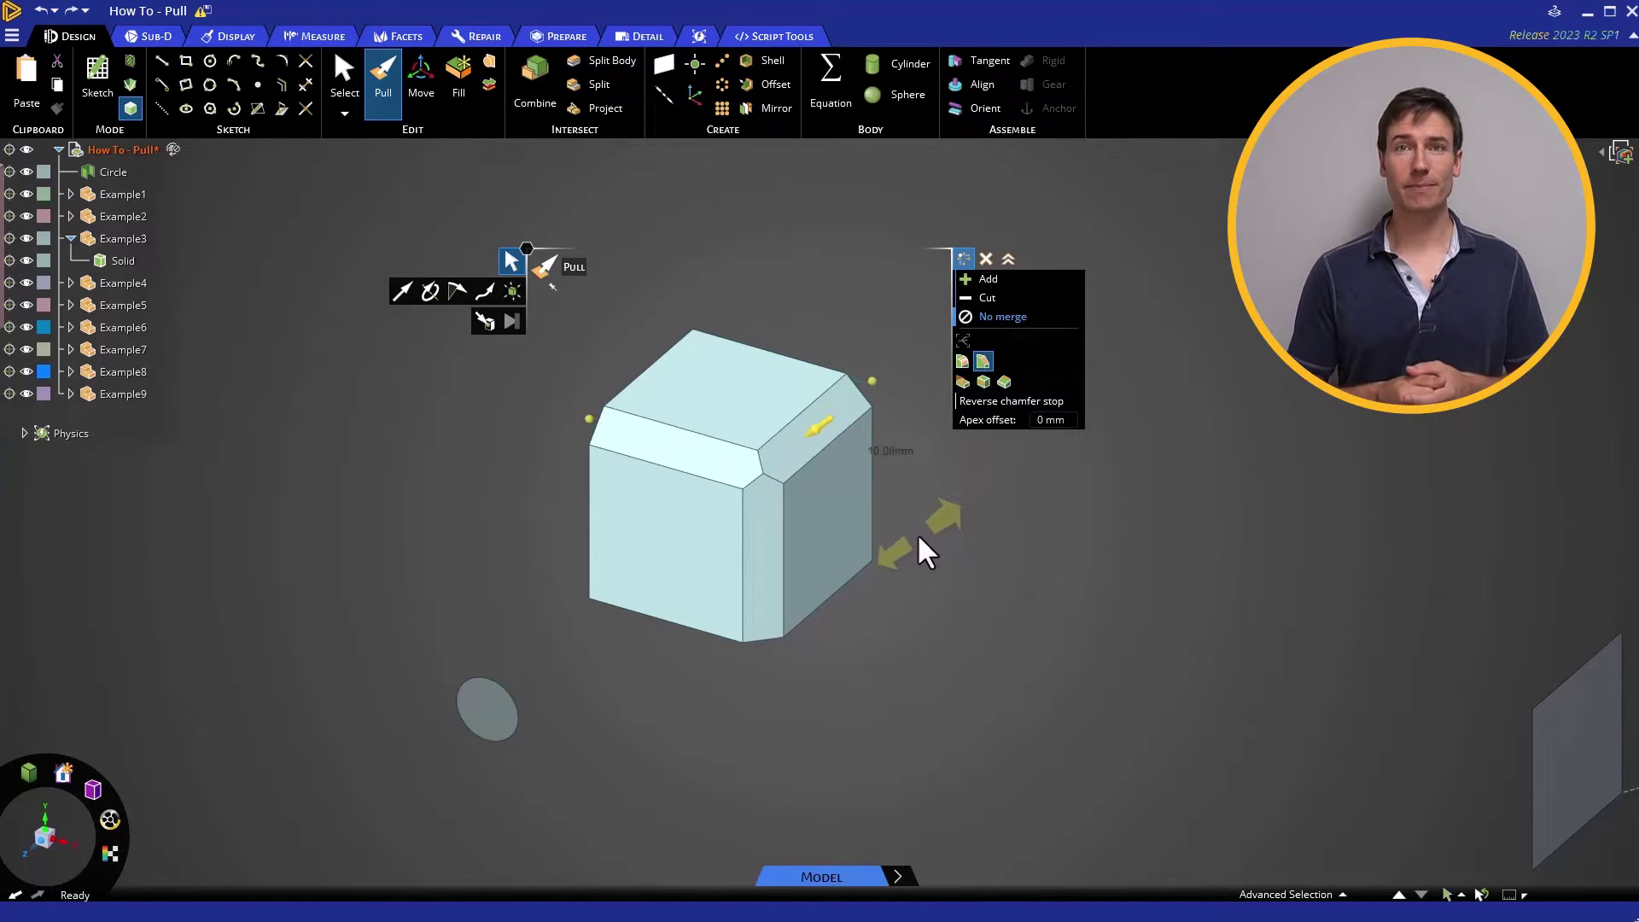
{"action": "key", "text": "ctrl+z"}
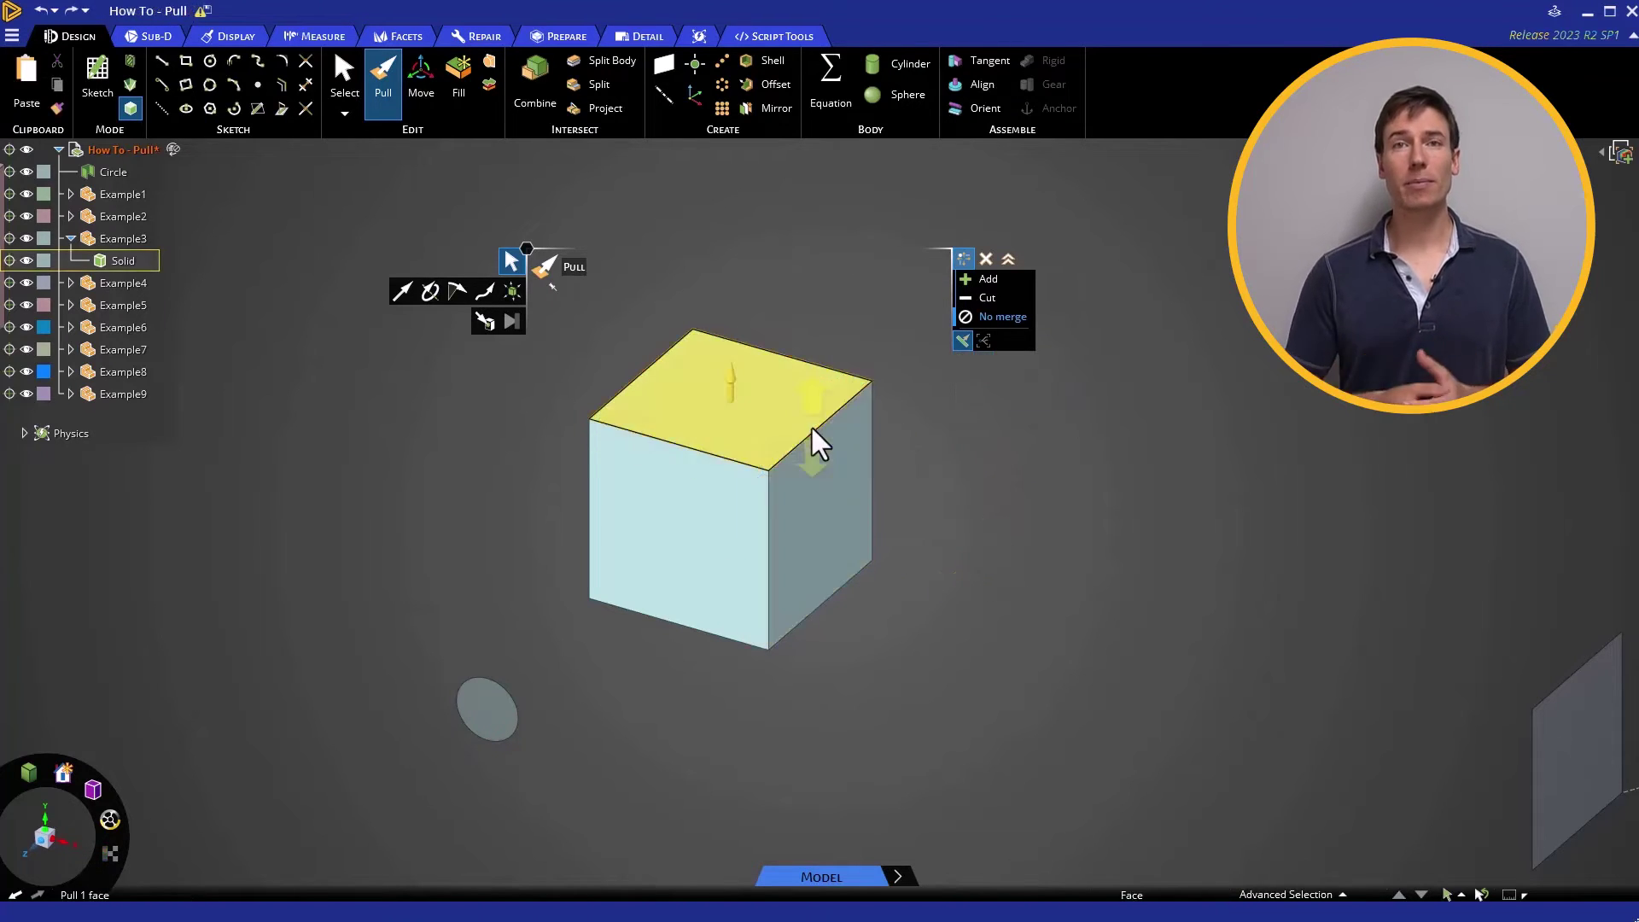
Step: Extrude the edge between the cube's top and side faces outward as a surface about 85 mm long, using Extrude Edge
{"action": "left_click", "coordinate": [813, 431]}
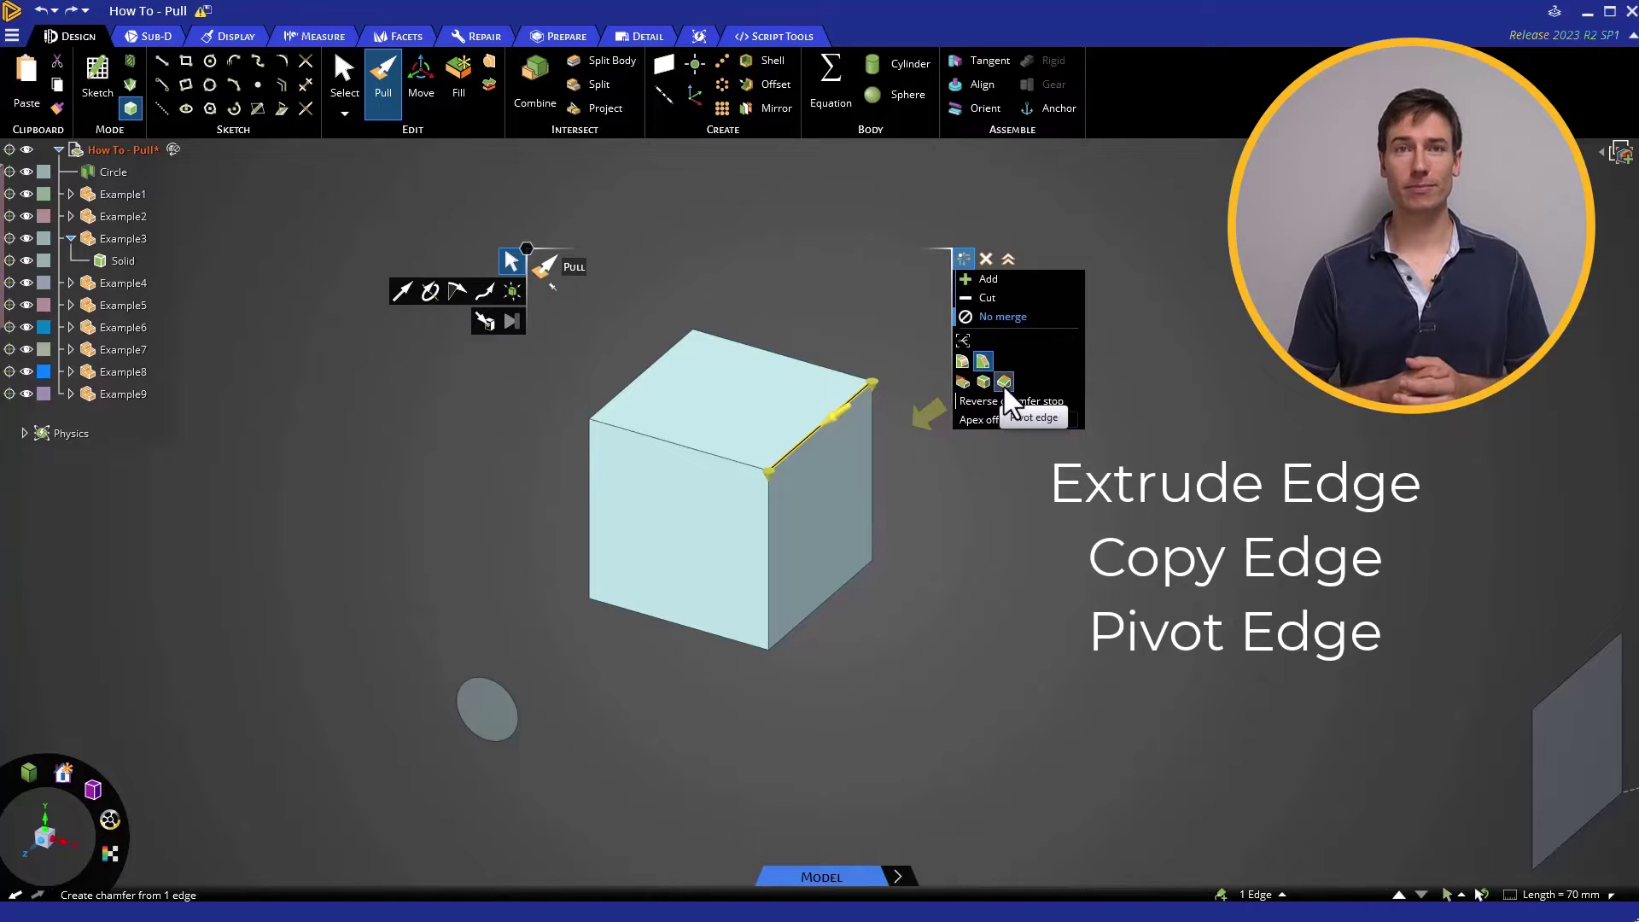
{"action": "left_click", "coordinate": [960, 381]}
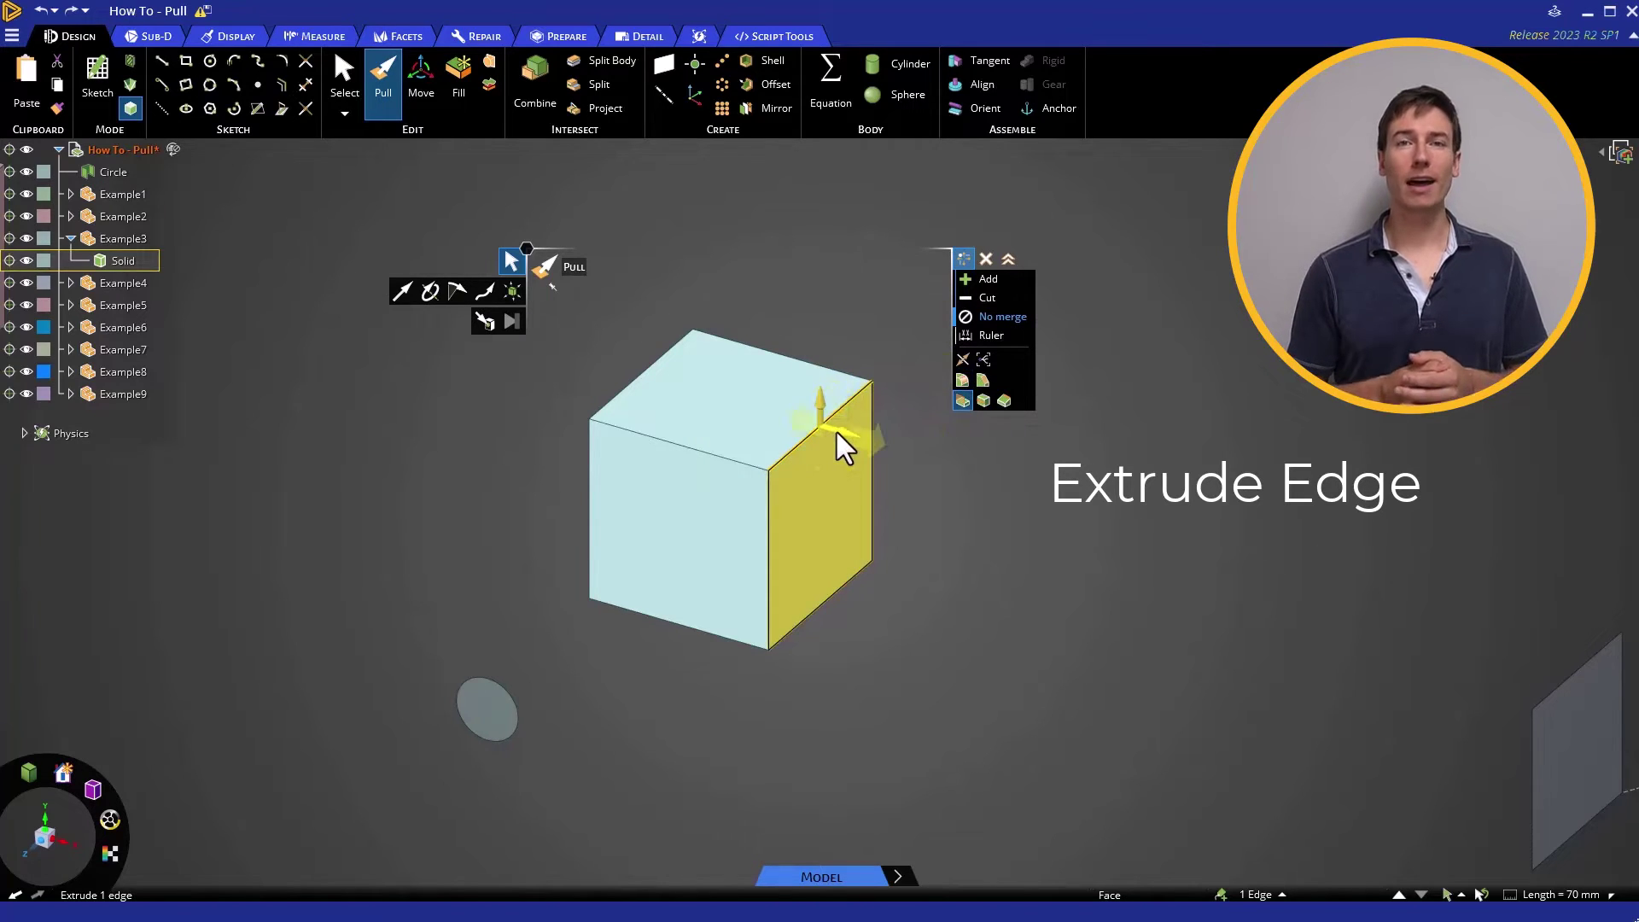
{"action": "left_click_drag", "start_coordinate": [836, 432], "coordinate": [1044, 525]}
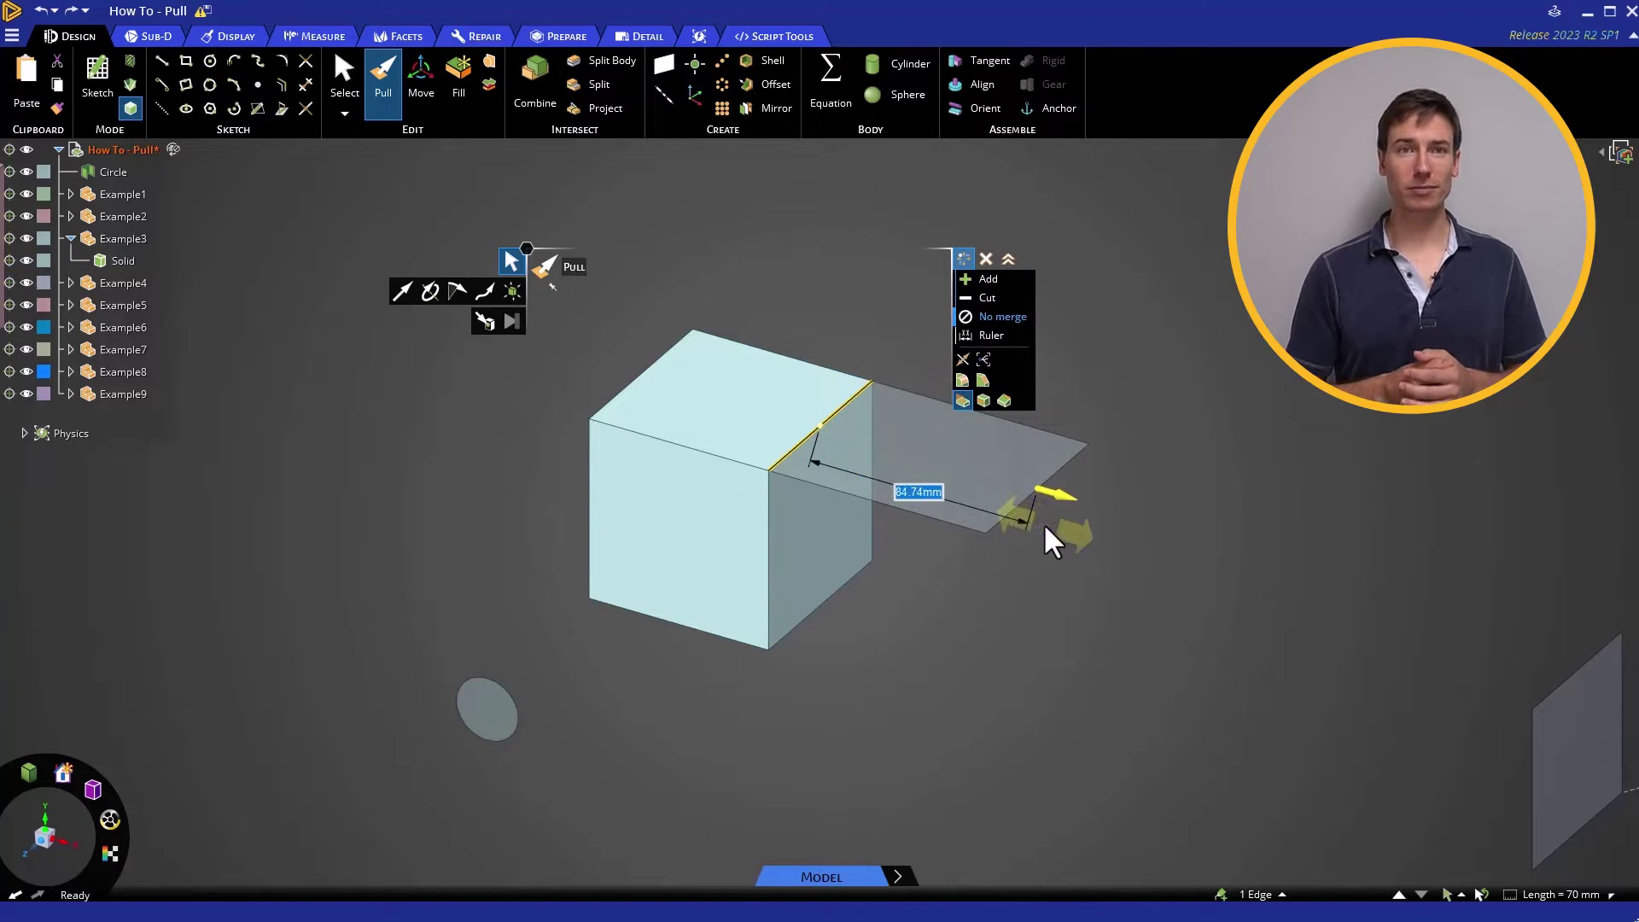
Step: Copy the cube's upper side edge about 22 mm down the side face, and pull the lower part of that face outward about 21 mm
{"action": "left_click", "coordinate": [983, 401]}
{"action": "left_click_drag", "start_coordinate": [930, 482], "coordinate": [929, 523]}
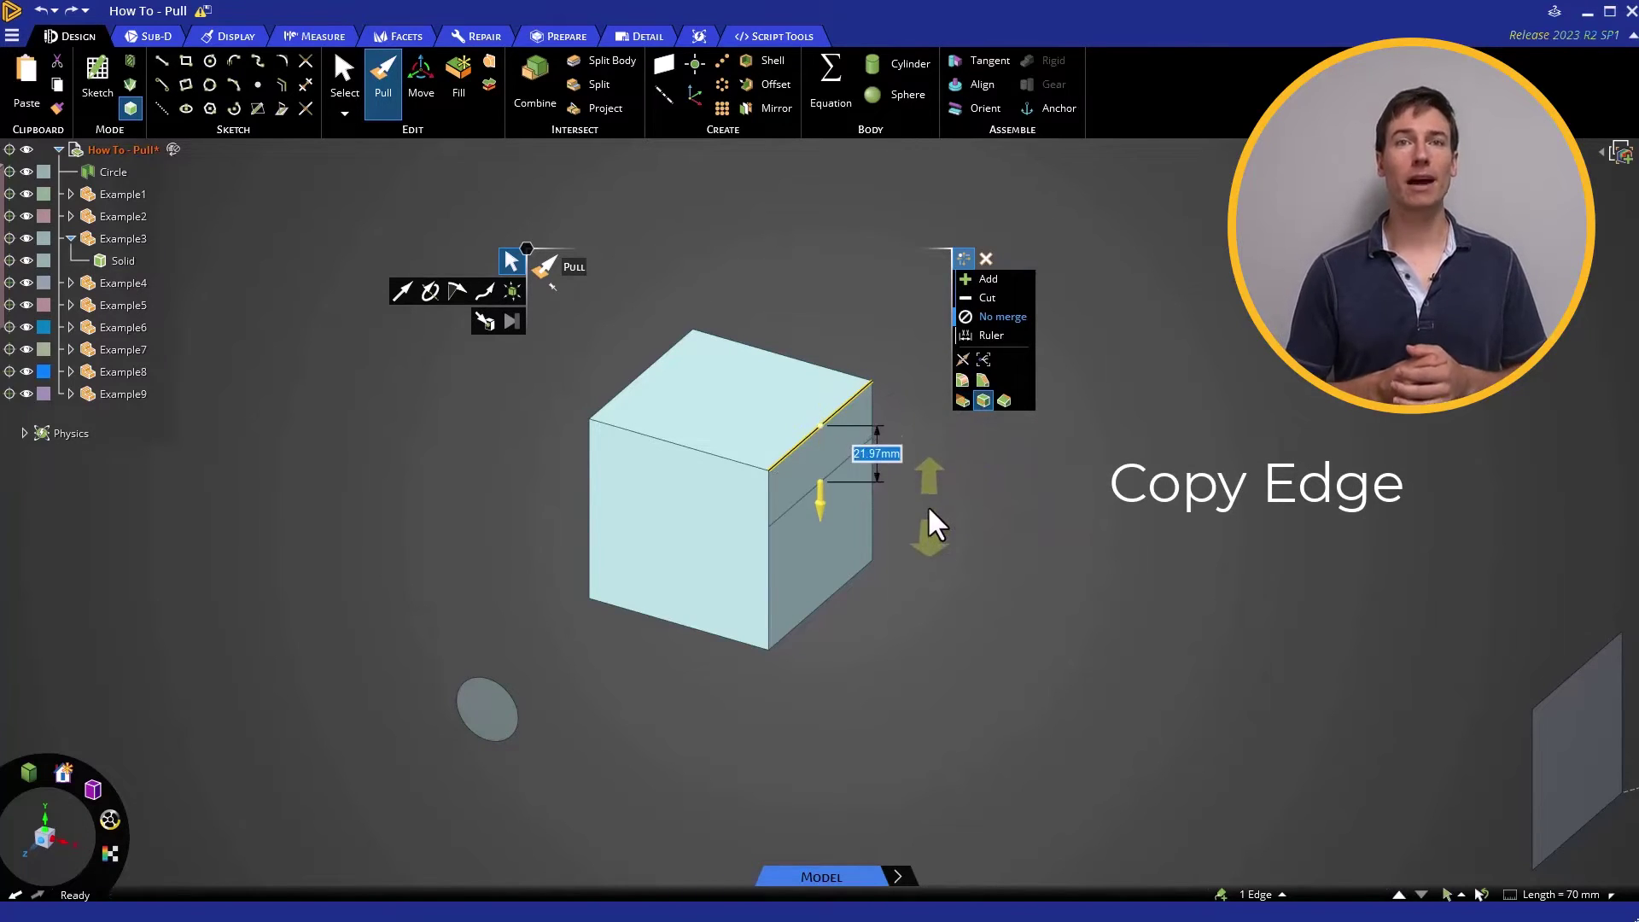
{"action": "key", "text": "Escape"}
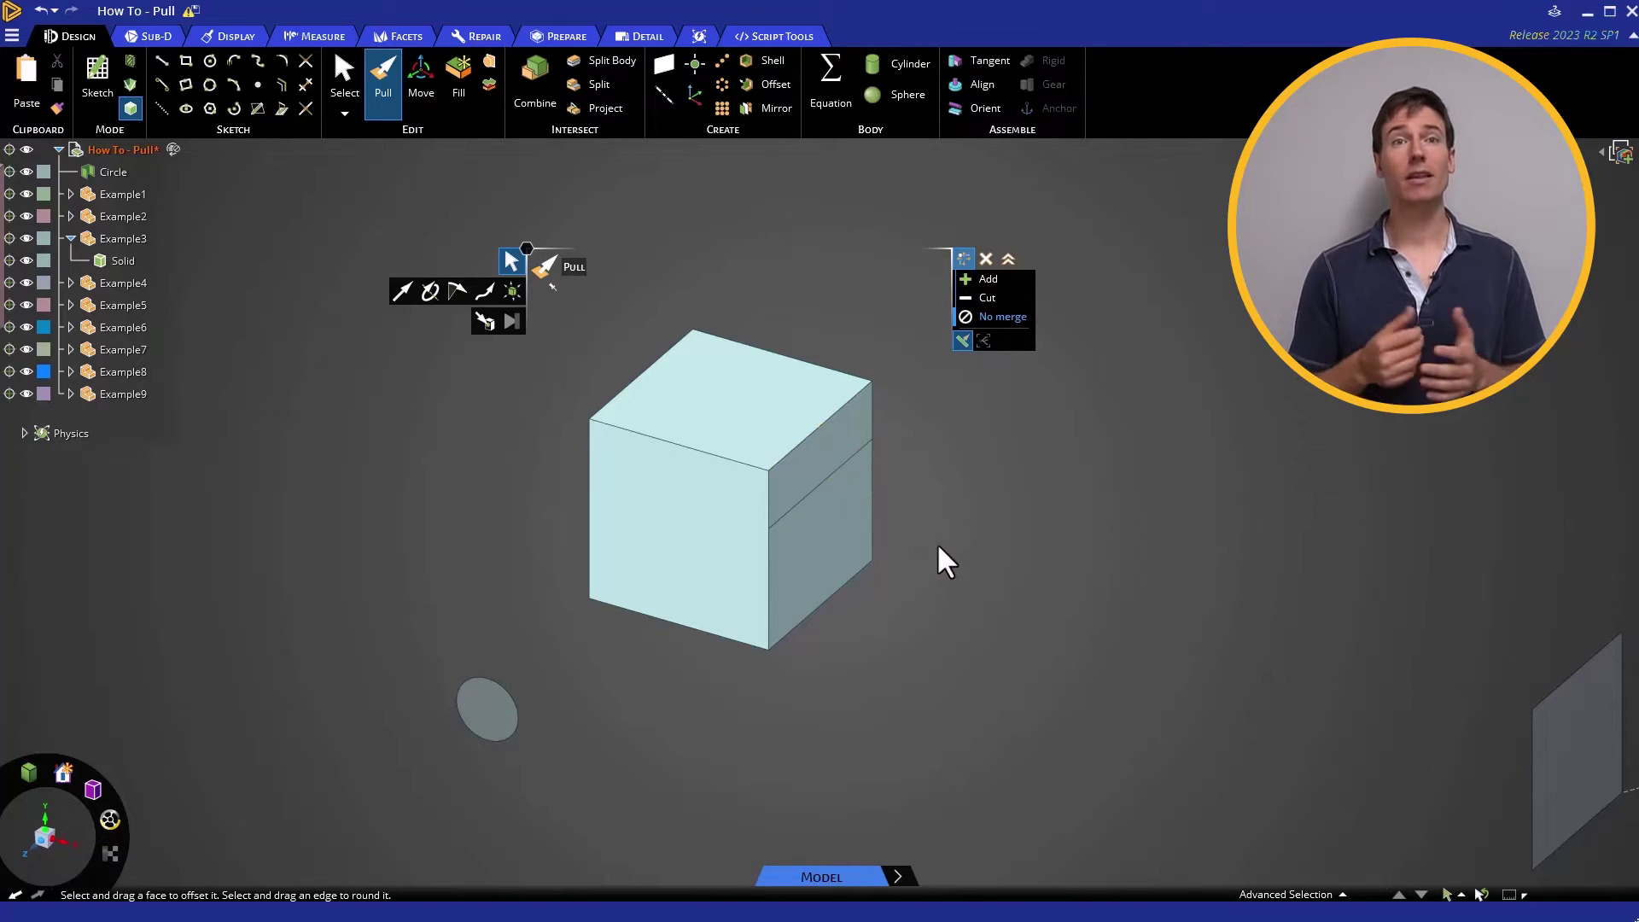
{"action": "left_click", "coordinate": [842, 509]}
{"action": "left_click_drag", "start_coordinate": [842, 508], "coordinate": [898, 519]}
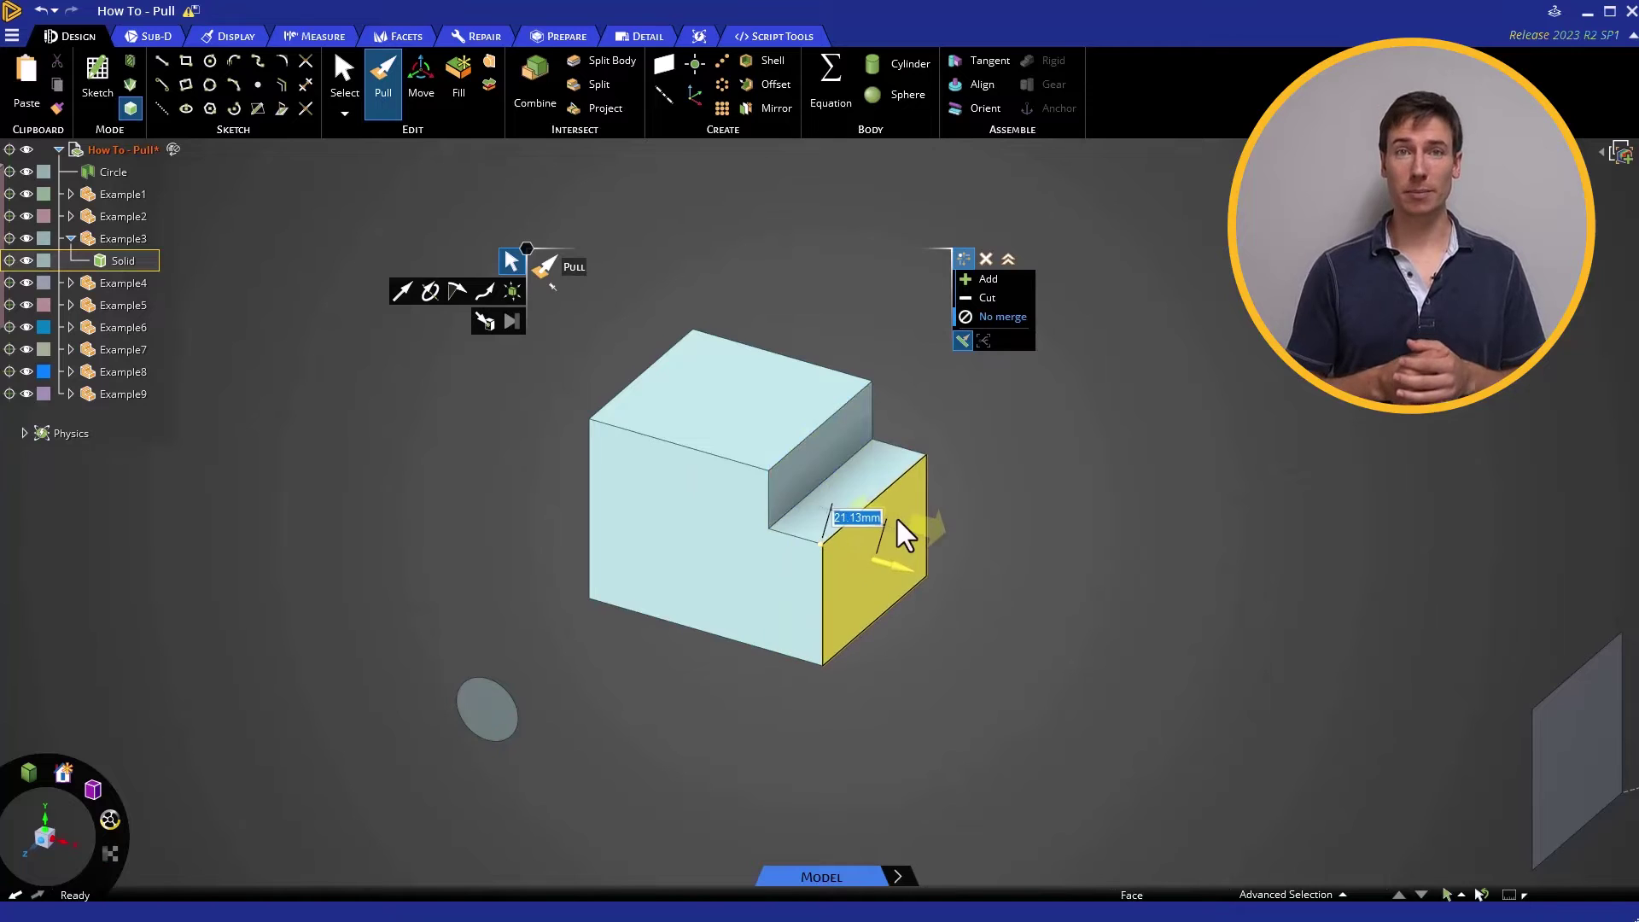
{"action": "left_click", "coordinate": [1007, 538]}
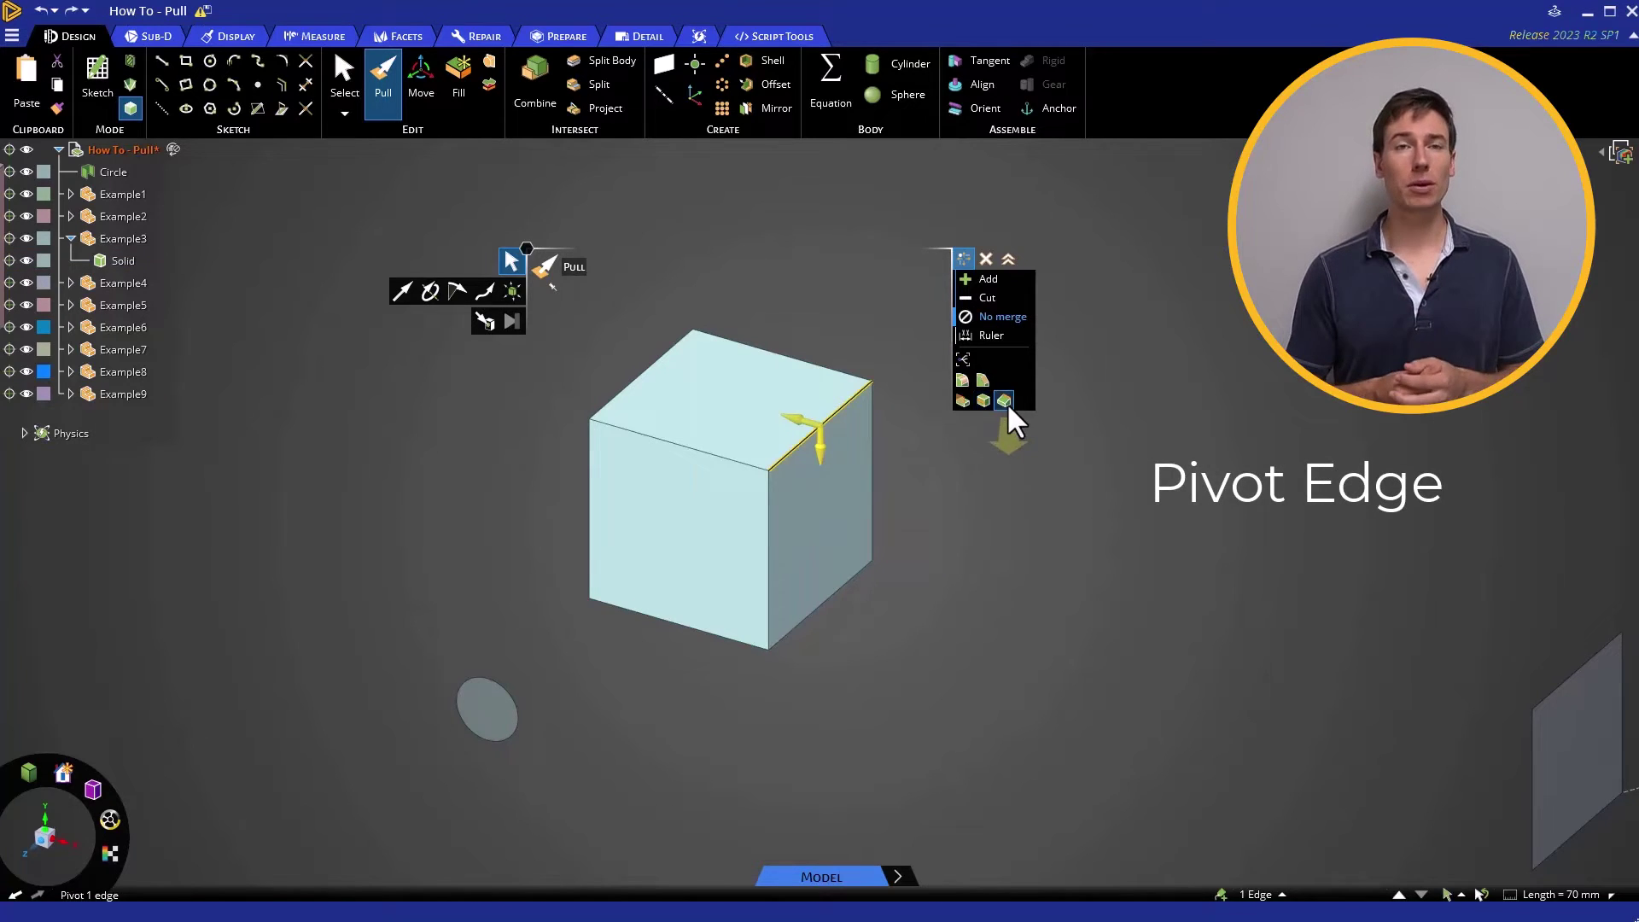
Step: Pivot the cube's upper side edge downward so that the top face slopes, using Pivot Edge
{"action": "left_click_drag", "start_coordinate": [1006, 402], "coordinate": [1013, 537]}
{"action": "left_click", "coordinate": [617, 329]}
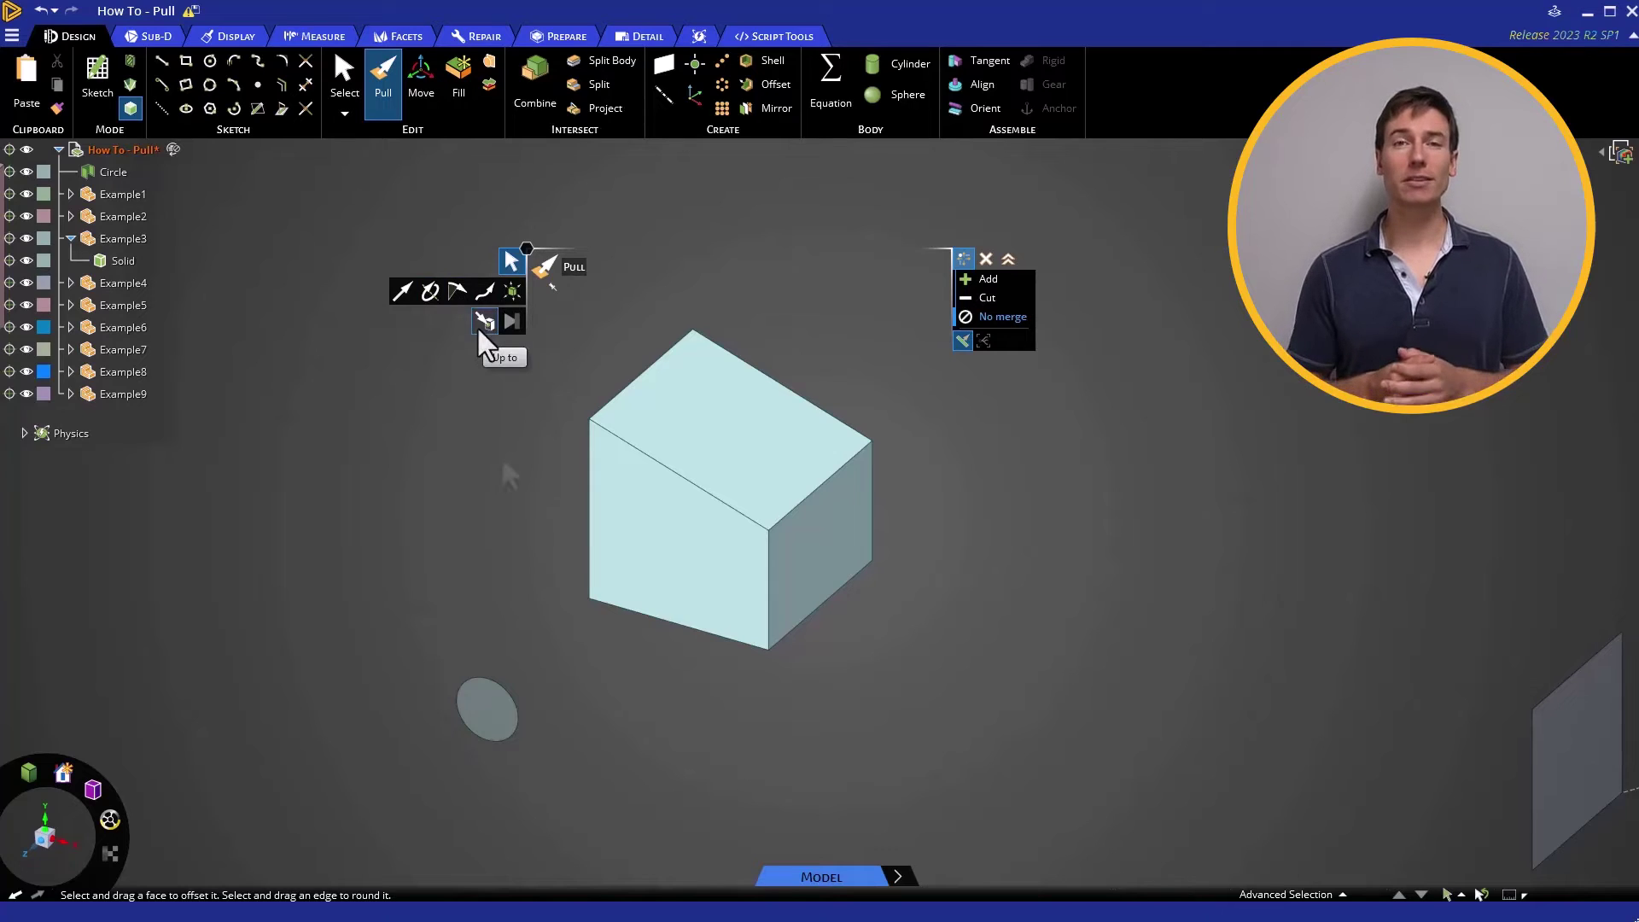
Step: Extrude the circular surface up to the front face of the sloped cube with the Up To guide, without merging
{"action": "left_click", "coordinate": [498, 715]}
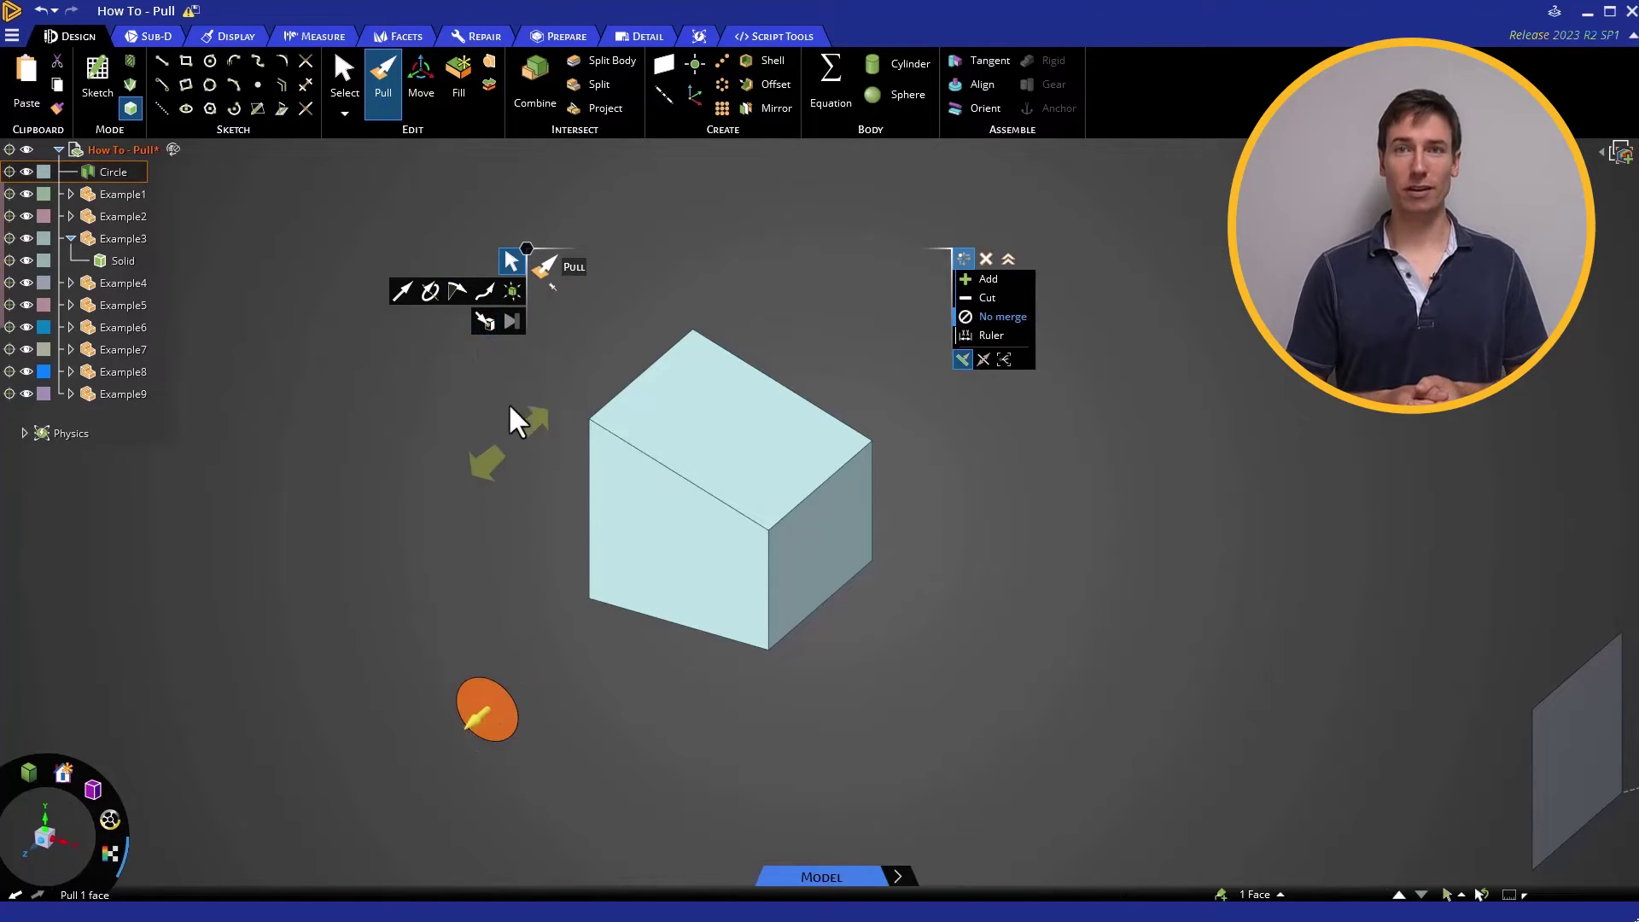
{"action": "left_click", "coordinate": [486, 322]}
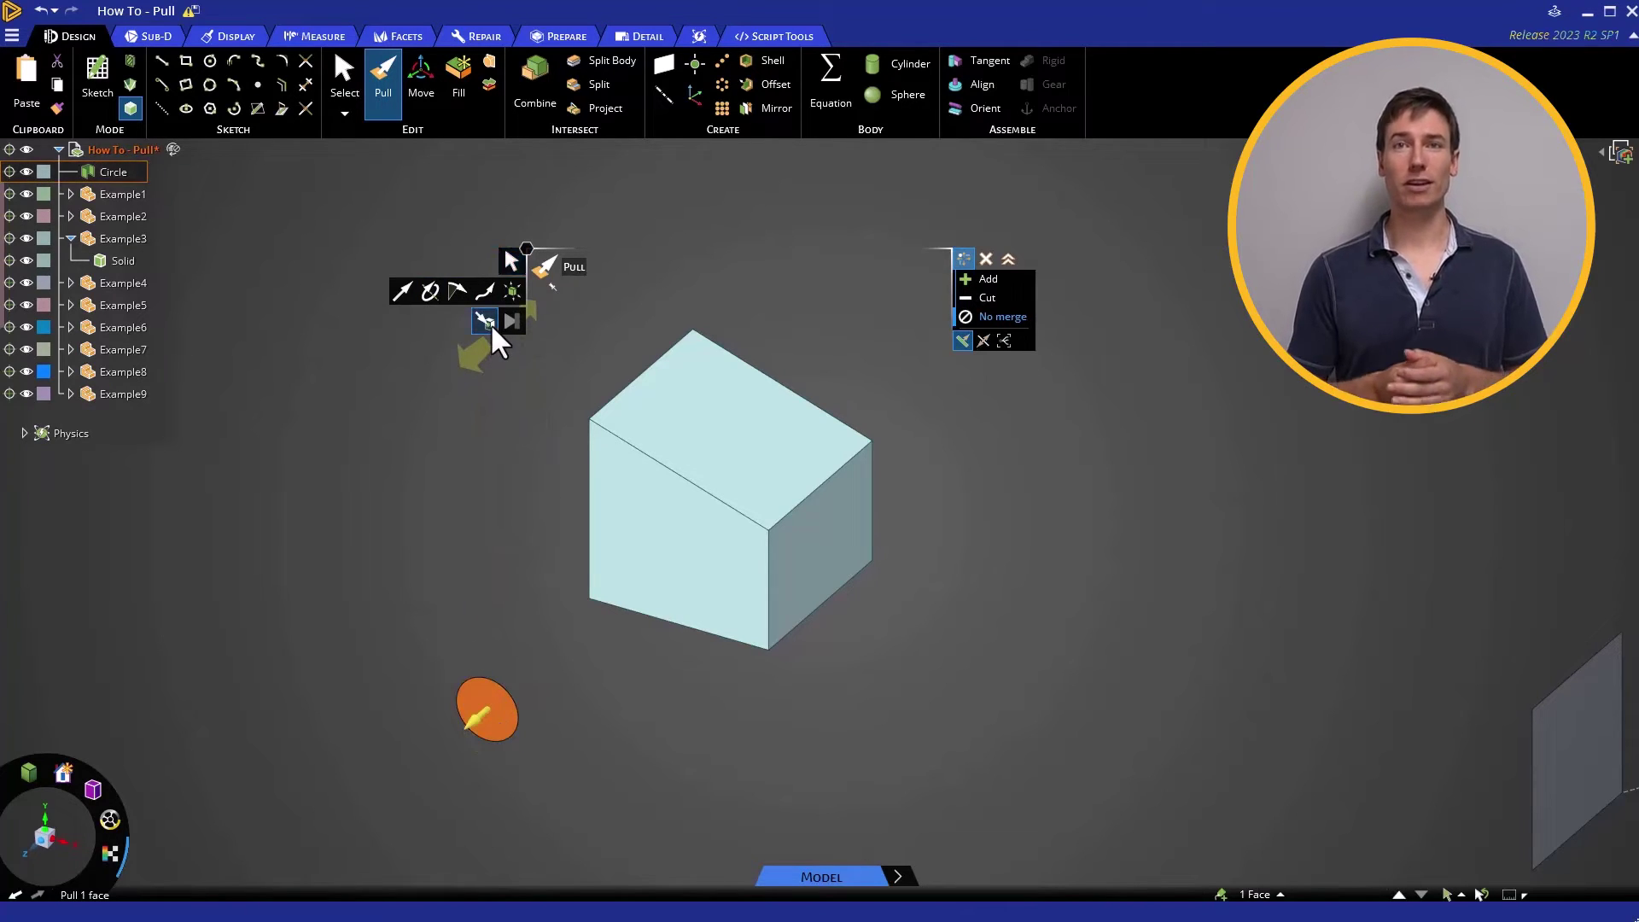
{"action": "left_click", "coordinate": [641, 553]}
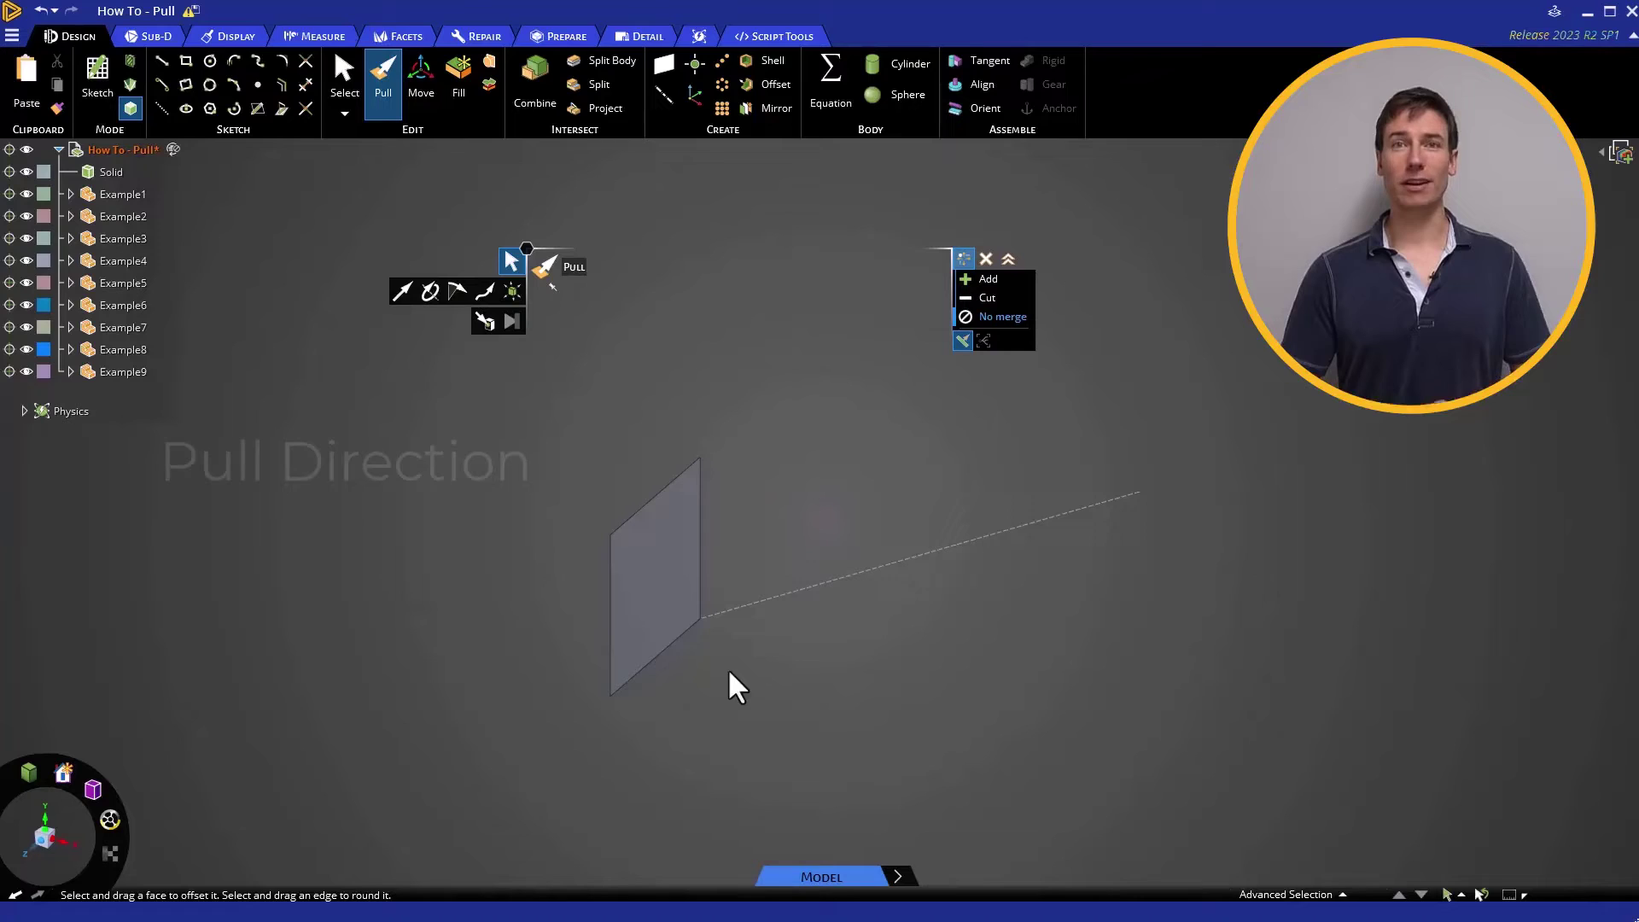
Step: Extrude the rectangular surface about 132 mm along the slanted line, using that line as the pull direction without merging
{"action": "left_click", "coordinate": [659, 598]}
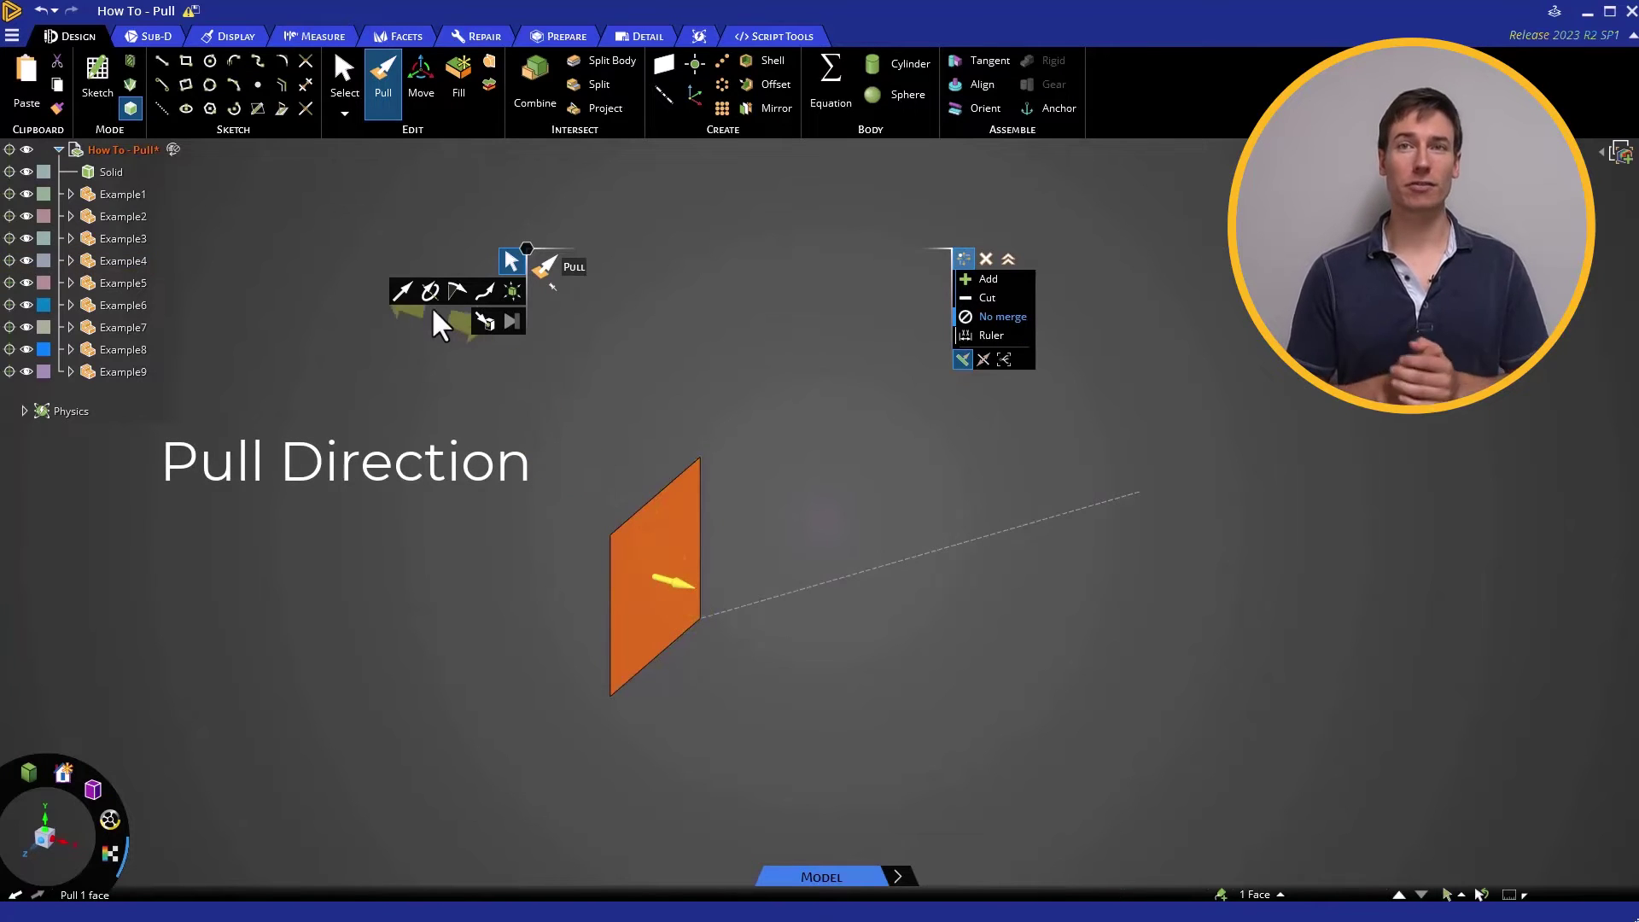
{"action": "left_click", "coordinate": [399, 290]}
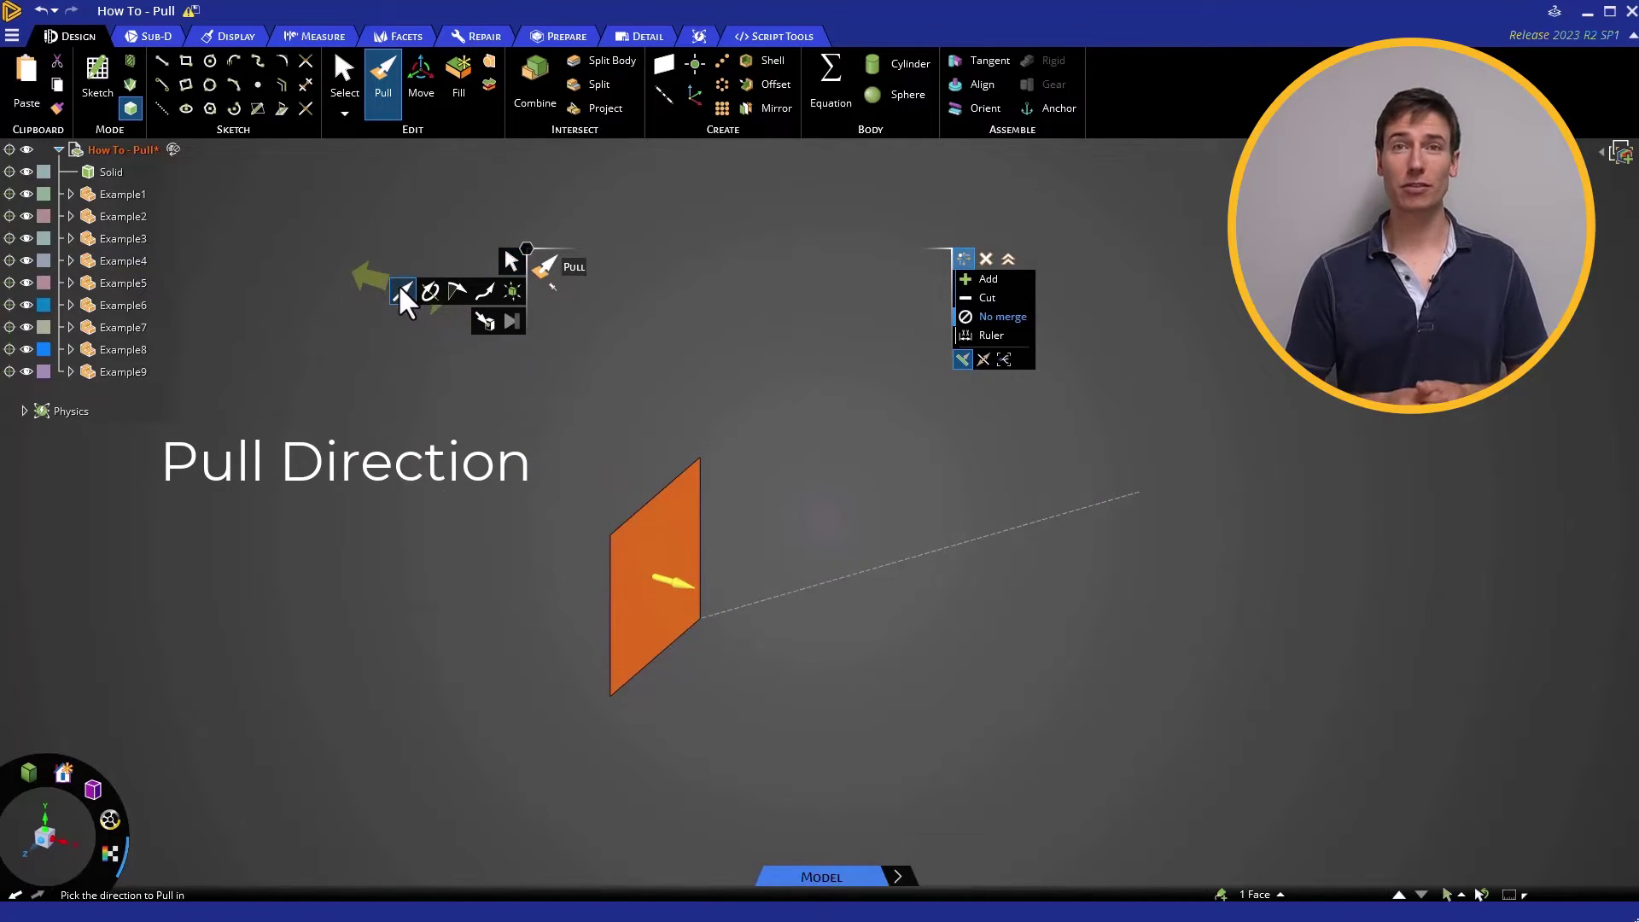
{"action": "left_click", "coordinate": [786, 595]}
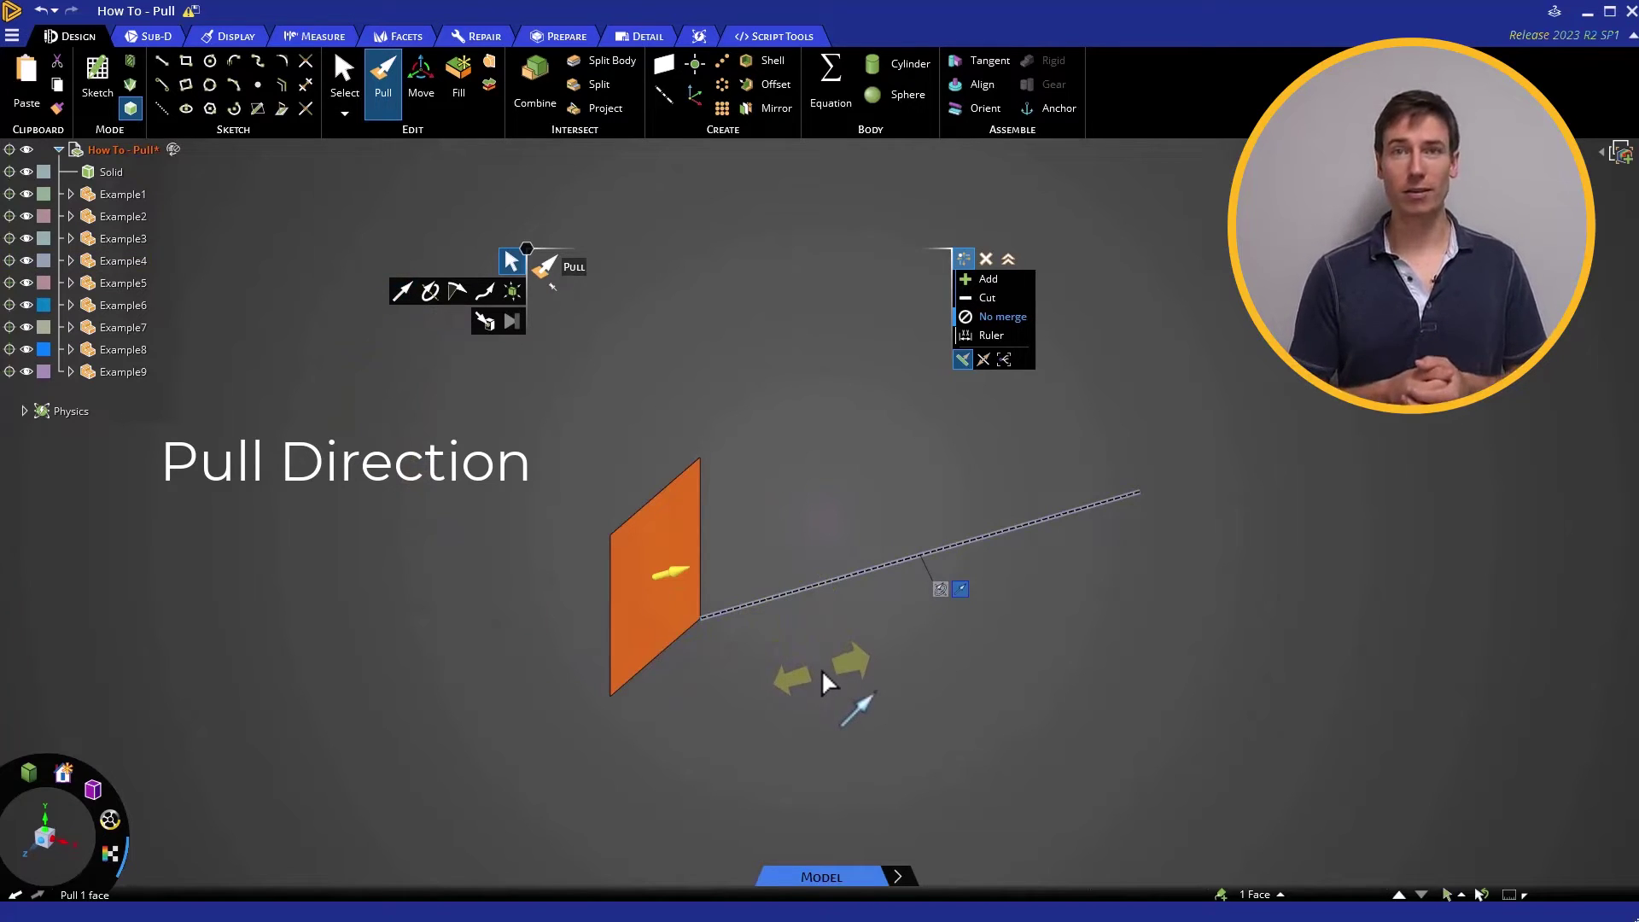
{"action": "left_click_drag", "start_coordinate": [822, 670], "coordinate": [1118, 592]}
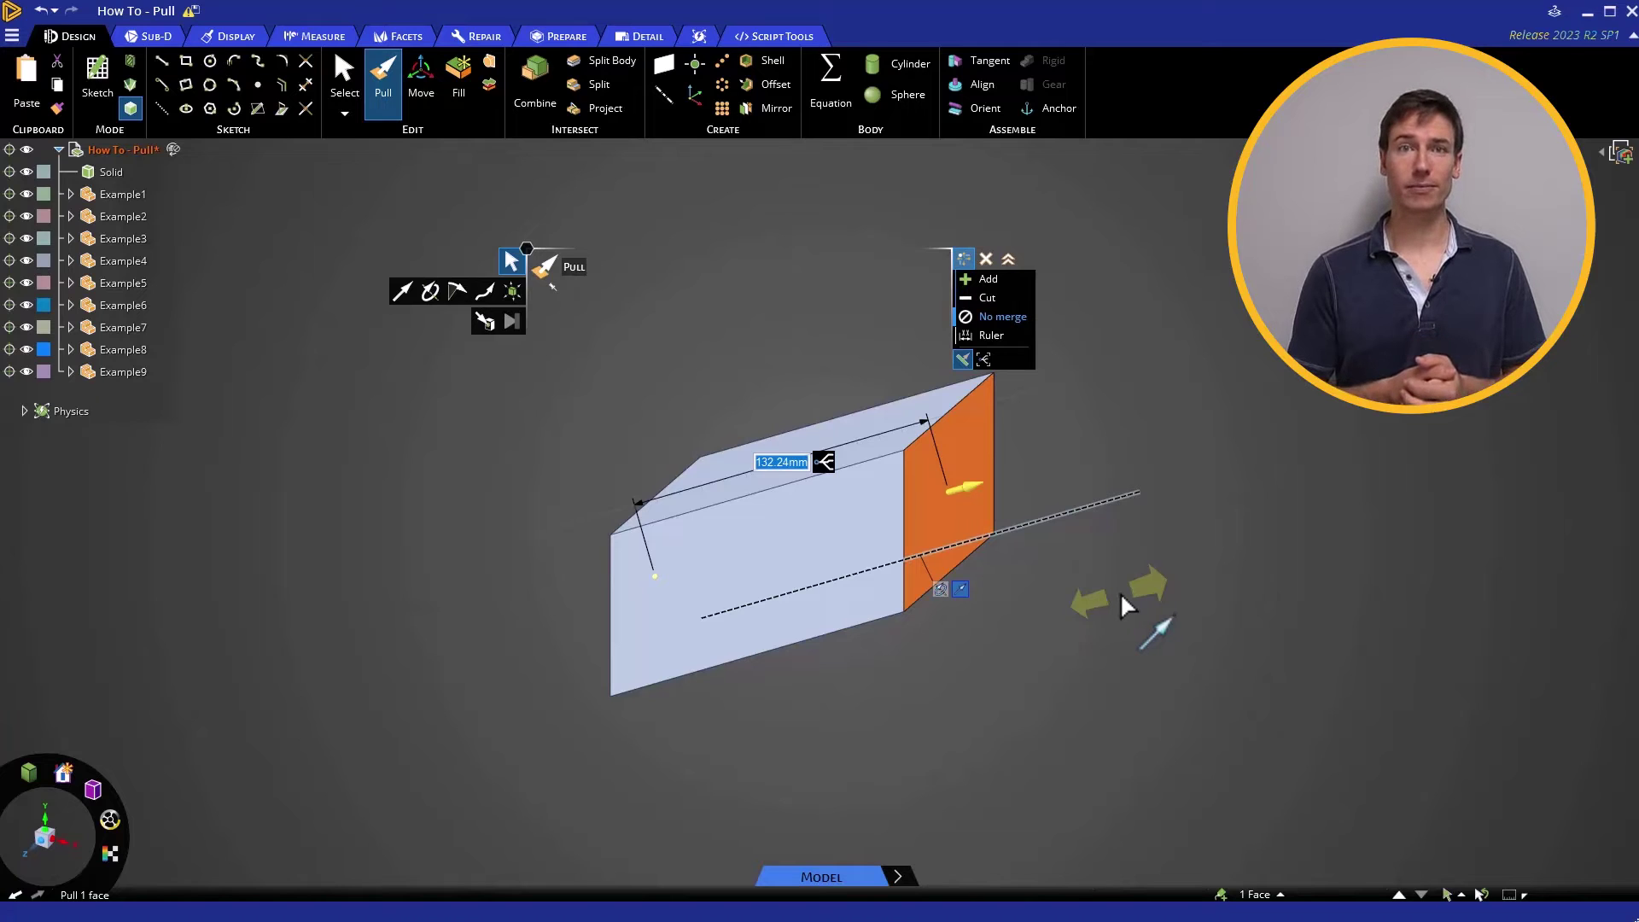
{"action": "left_click", "coordinate": [1127, 604]}
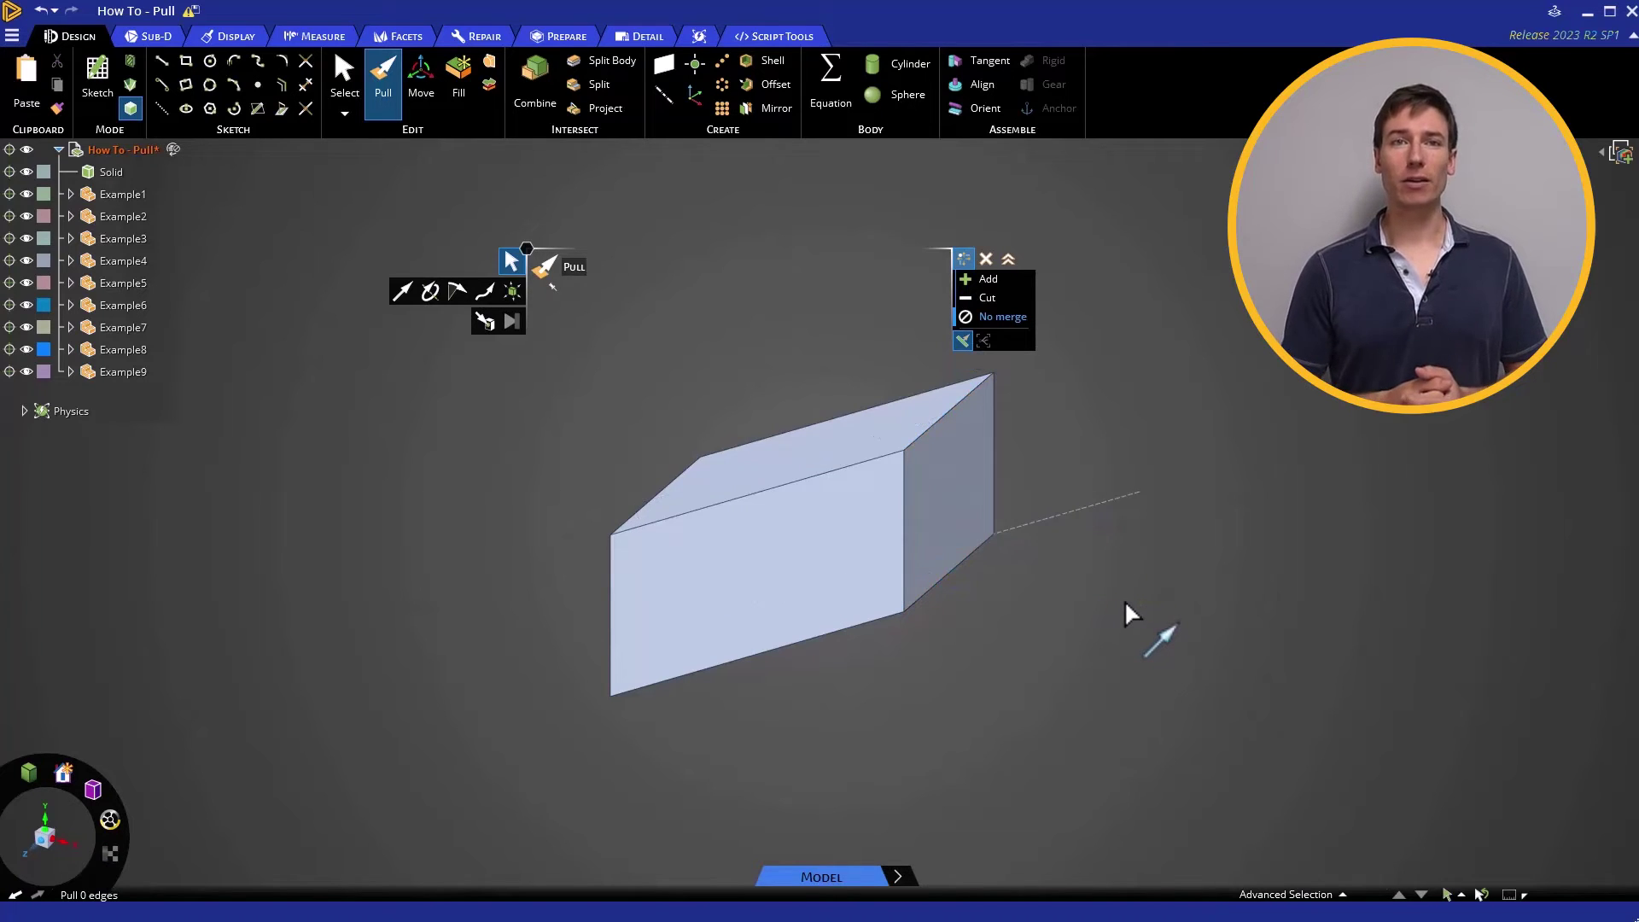
Step: Try a partial revolve of the wavy profile face about the dashed axis line, and undo it
{"action": "middle_click_drag", "start_coordinate": [1127, 604], "coordinate": [980, 722]}
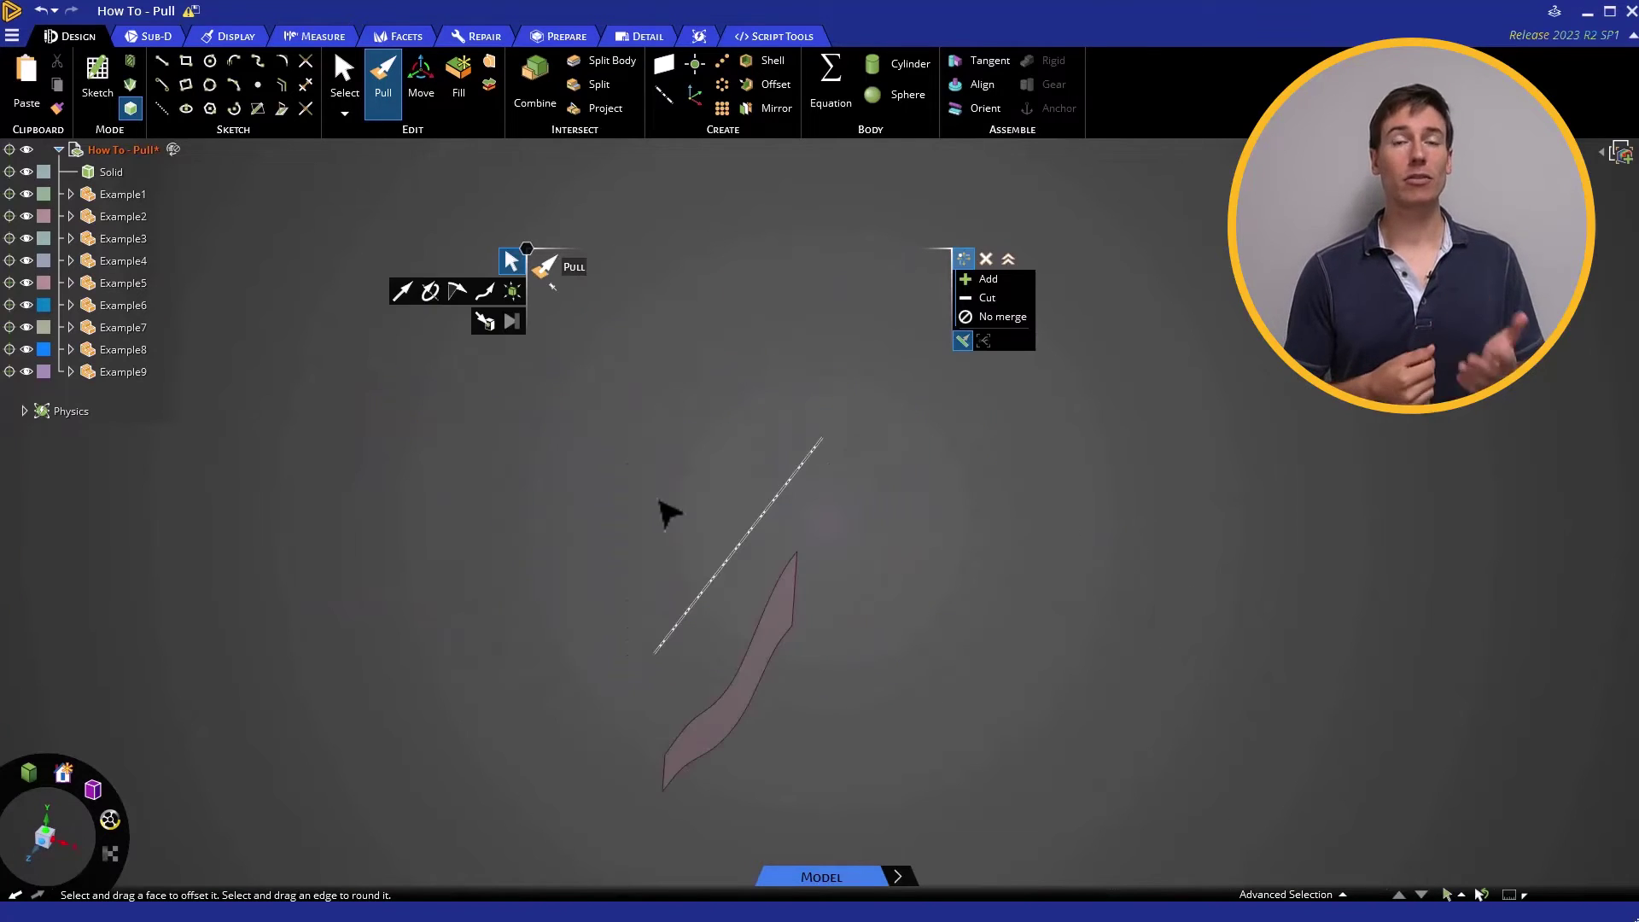
{"action": "left_click", "coordinate": [726, 717]}
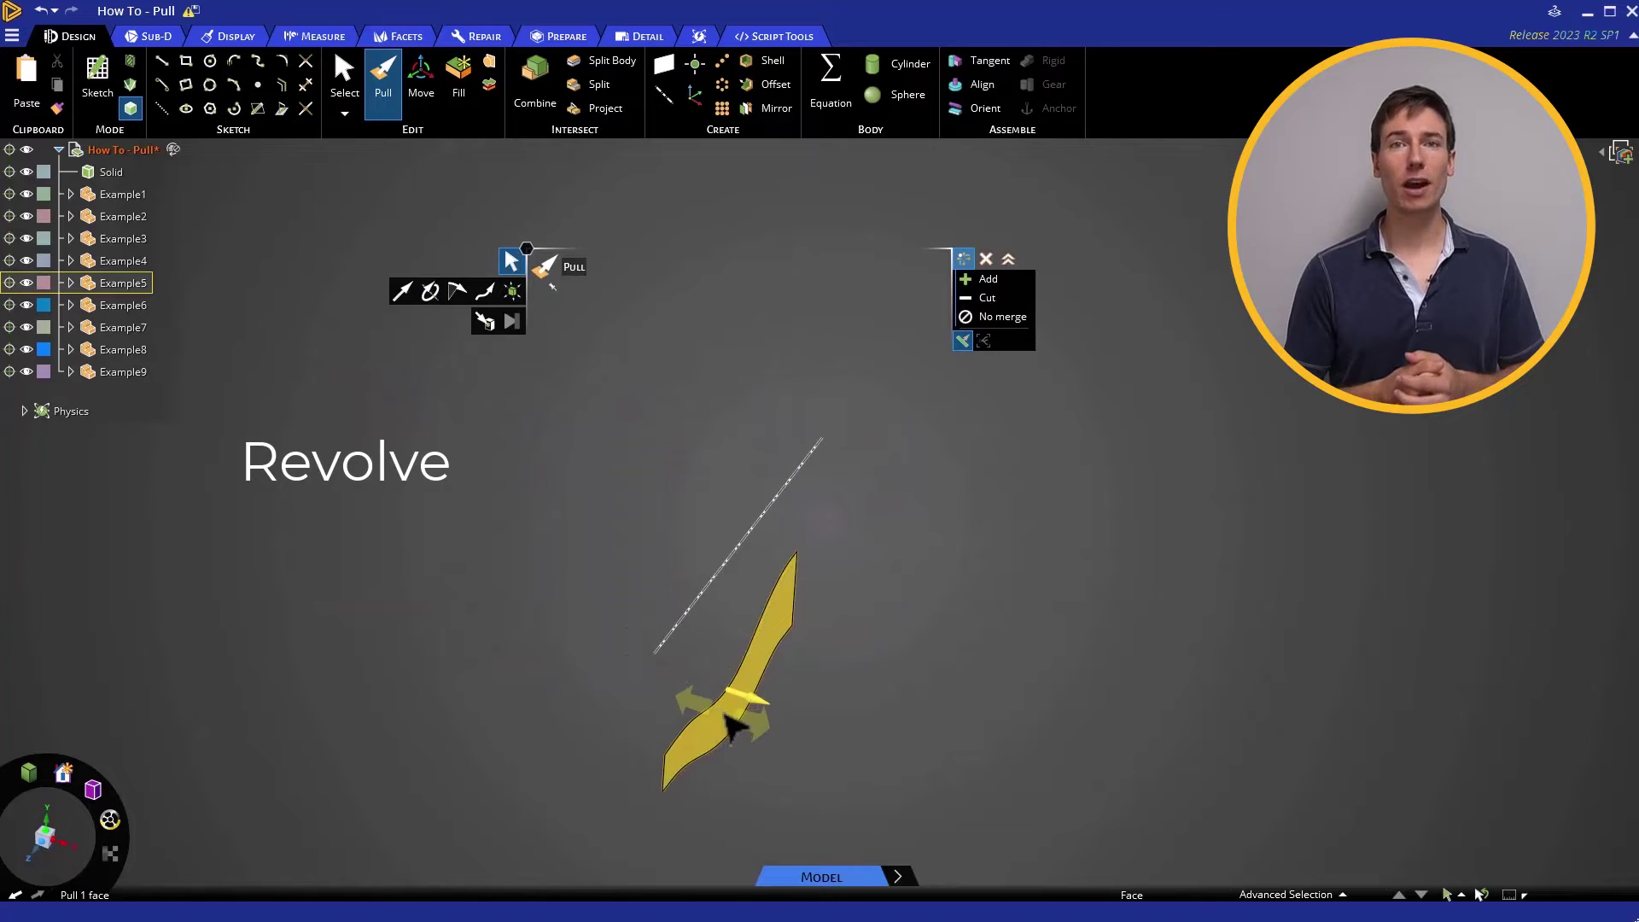
{"action": "left_click", "coordinate": [726, 718]}
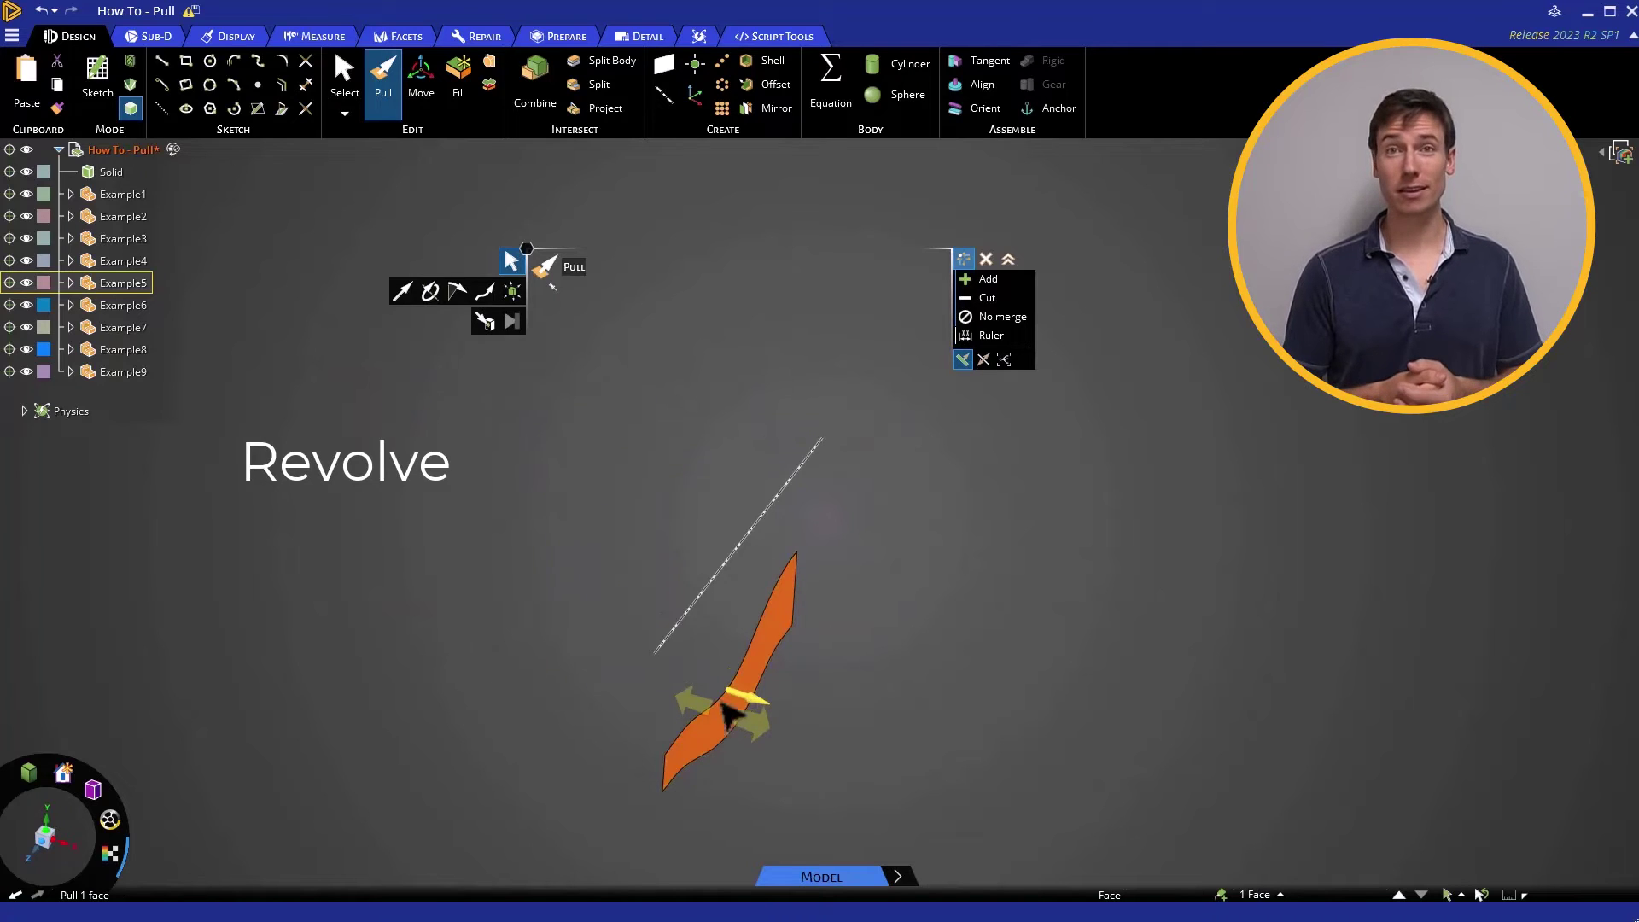
{"action": "left_click", "coordinate": [428, 291]}
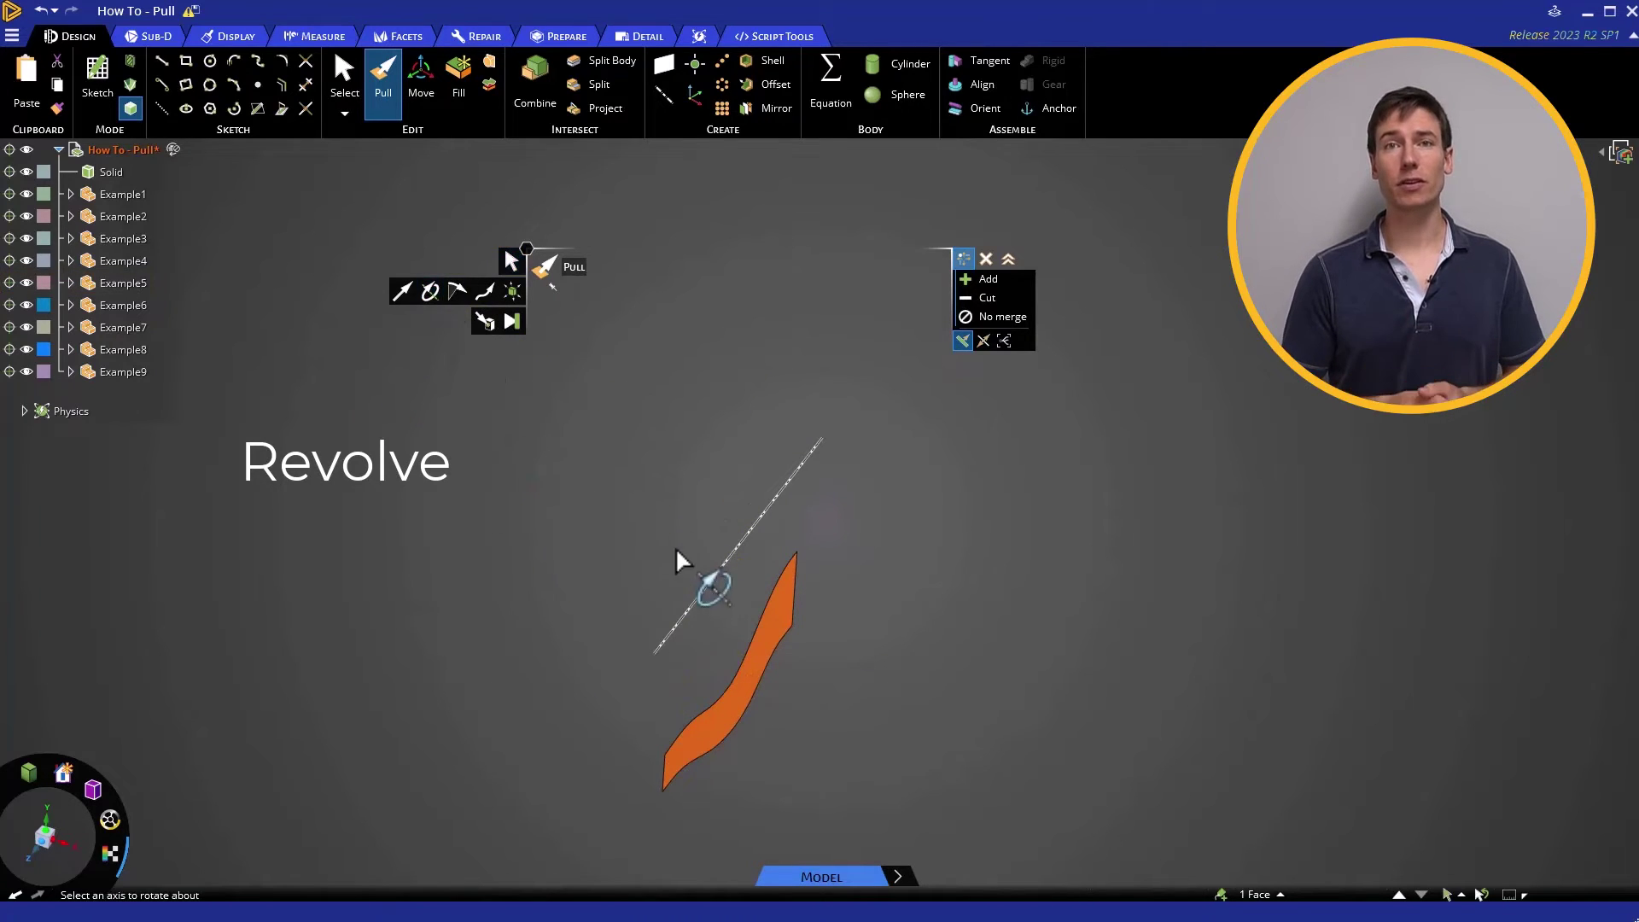
{"action": "left_click", "coordinate": [701, 594]}
{"action": "left_click_drag", "start_coordinate": [700, 589], "coordinate": [1043, 490]}
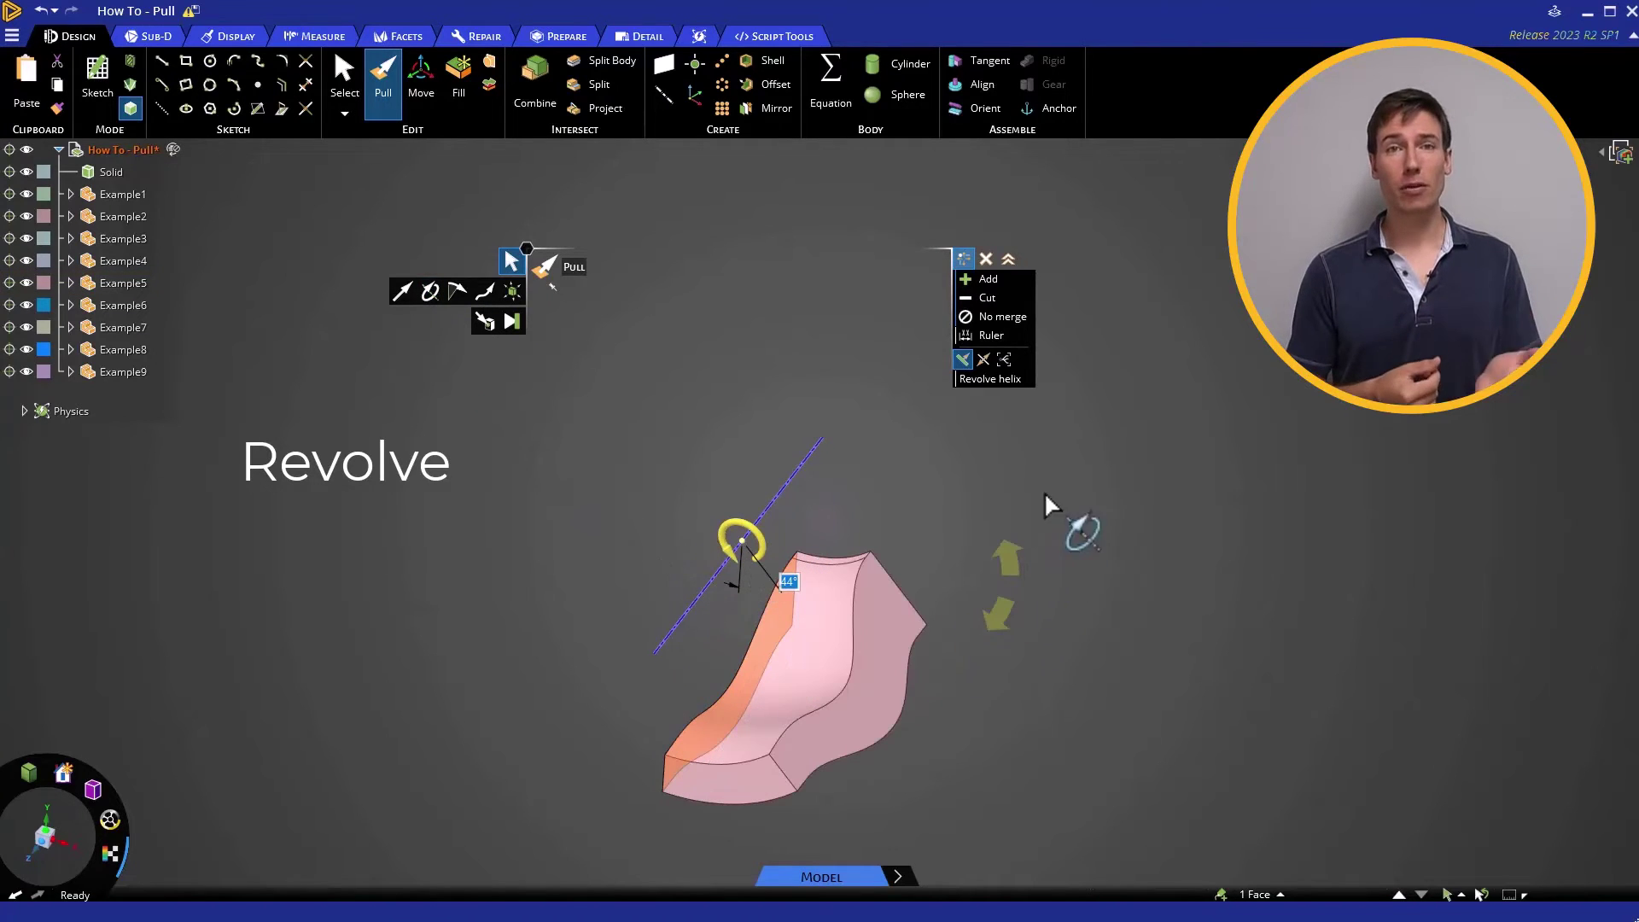
{"action": "left_click_drag", "start_coordinate": [1031, 258], "coordinate": [983, 240]}
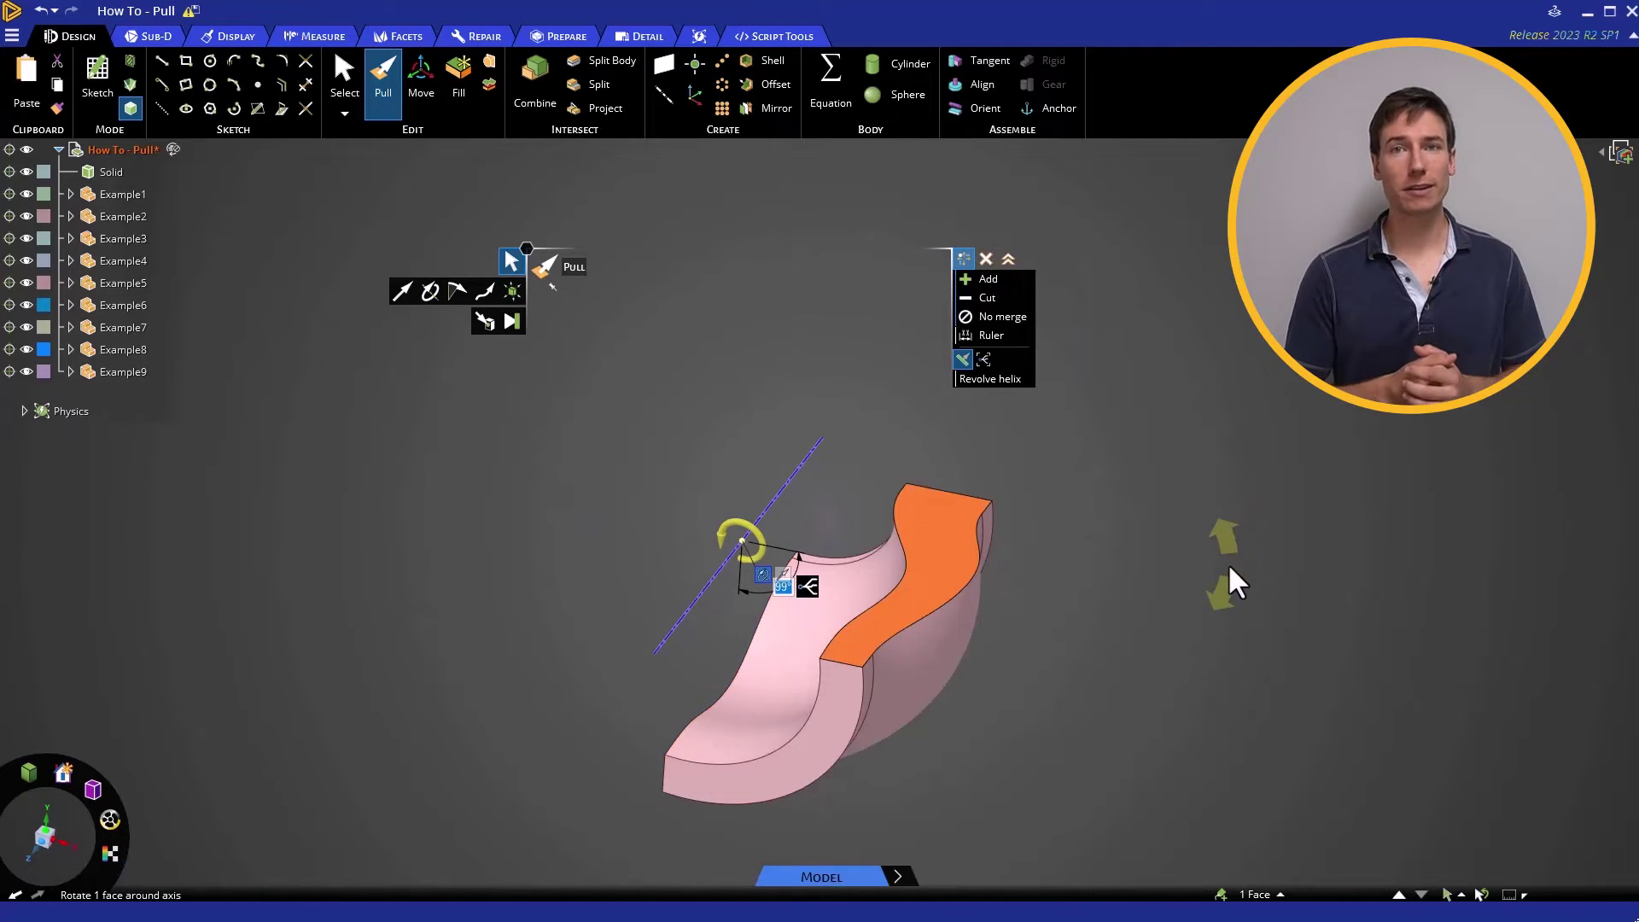
{"action": "key", "text": "ctrl+z"}
Step: Revolve the wavy profile face a full turn about the dashed axis line with Full Pull
{"action": "left_click", "coordinate": [734, 700]}
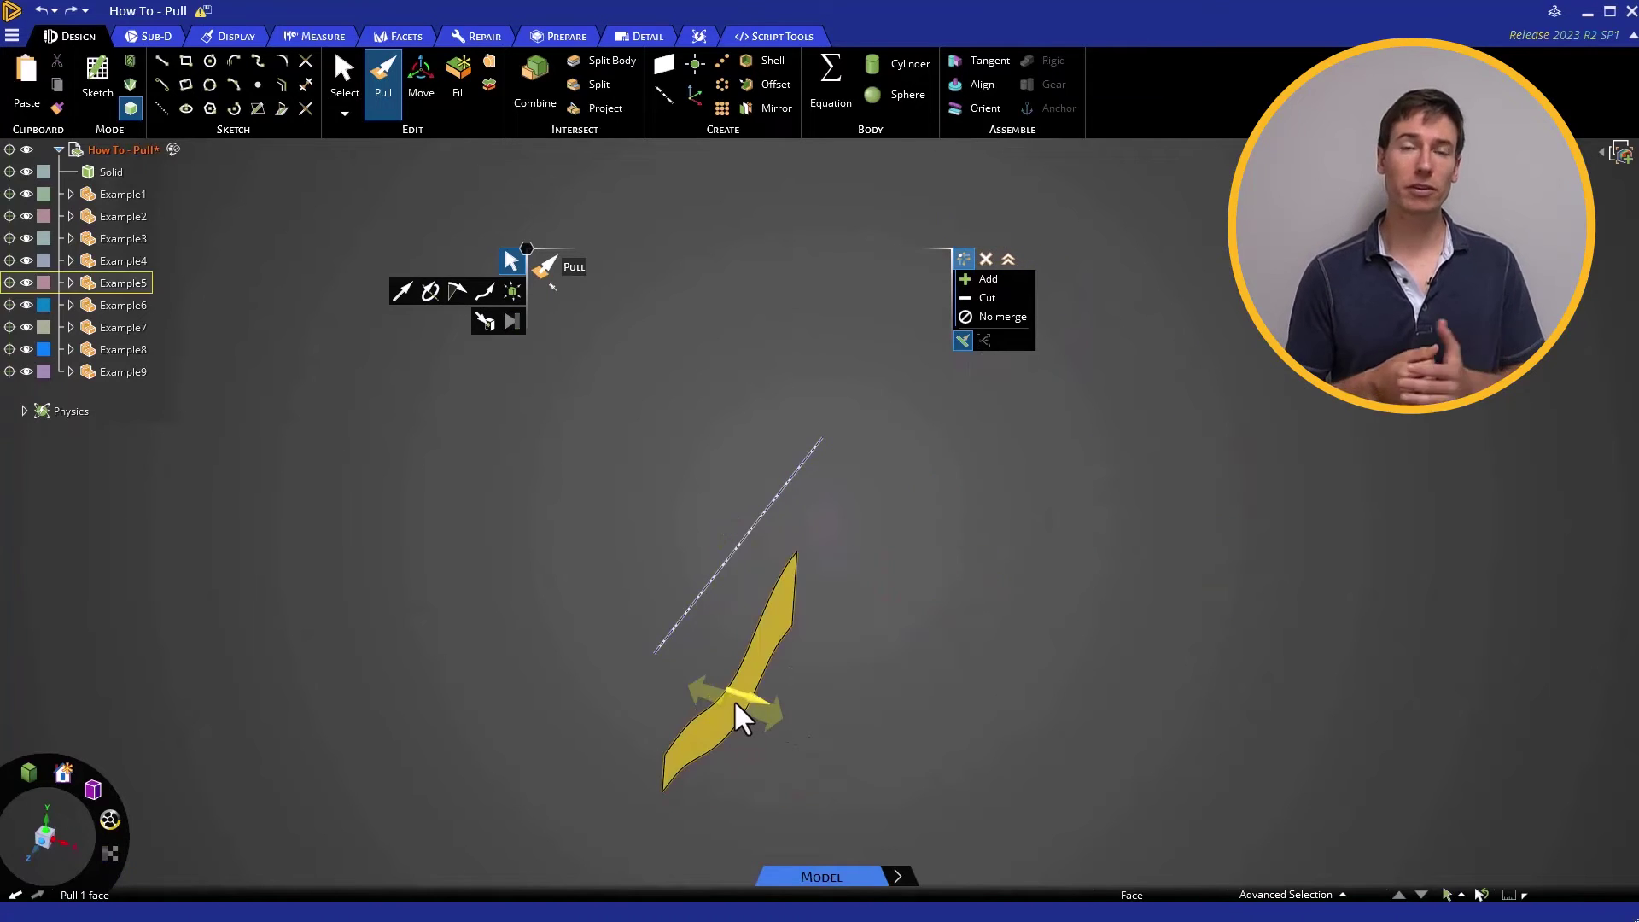
{"action": "left_click", "coordinate": [426, 292]}
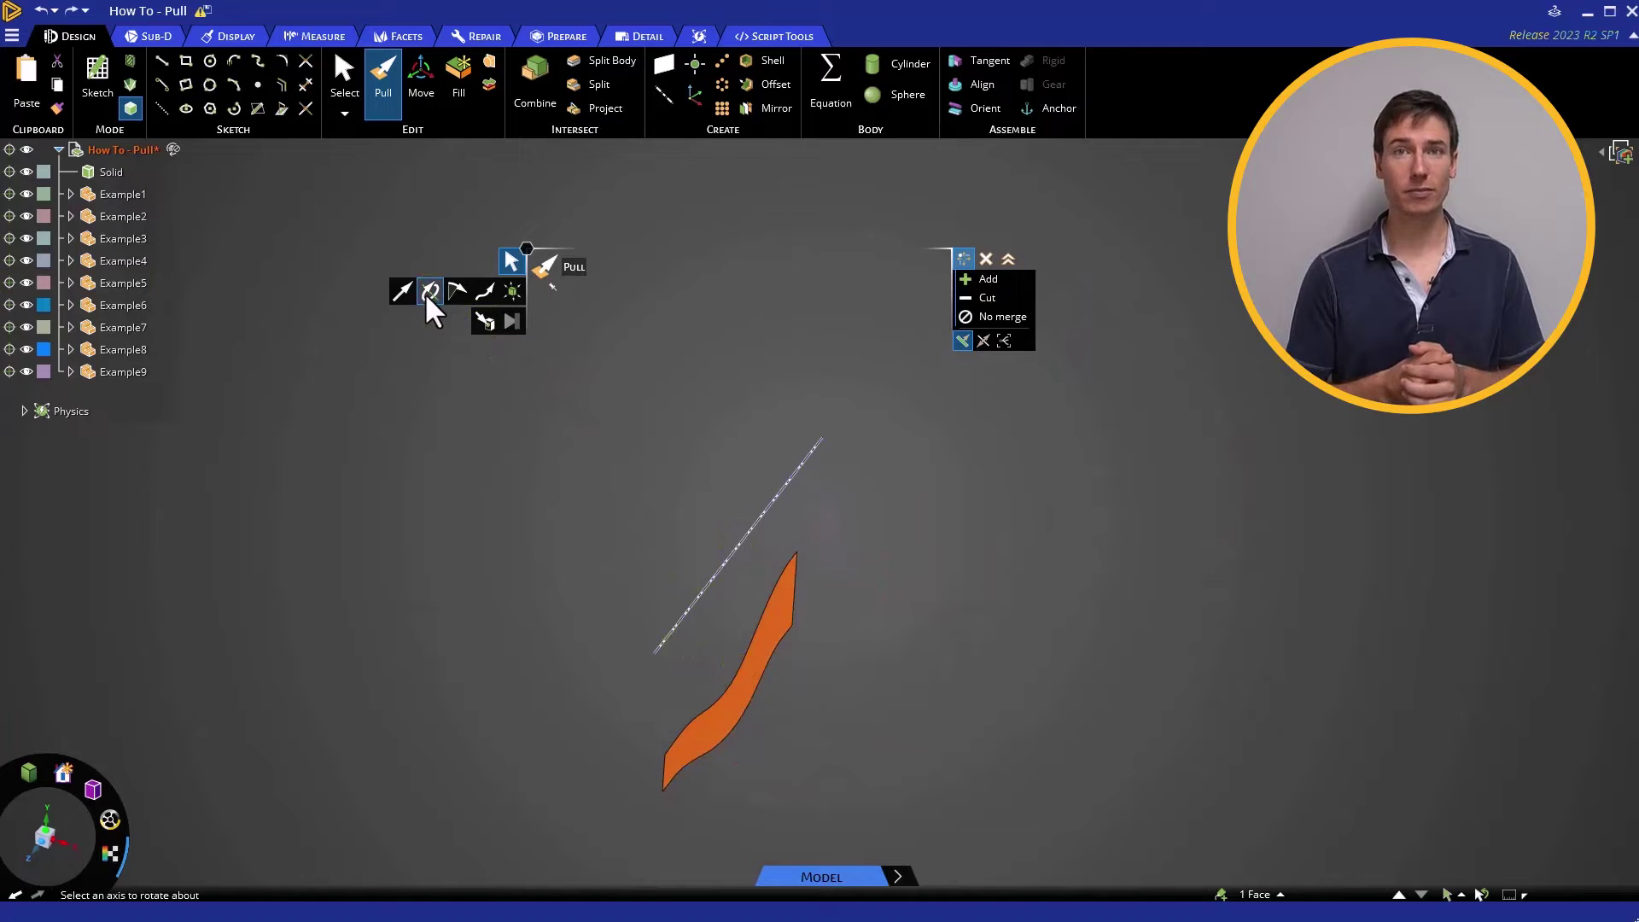
{"action": "left_click", "coordinate": [730, 547]}
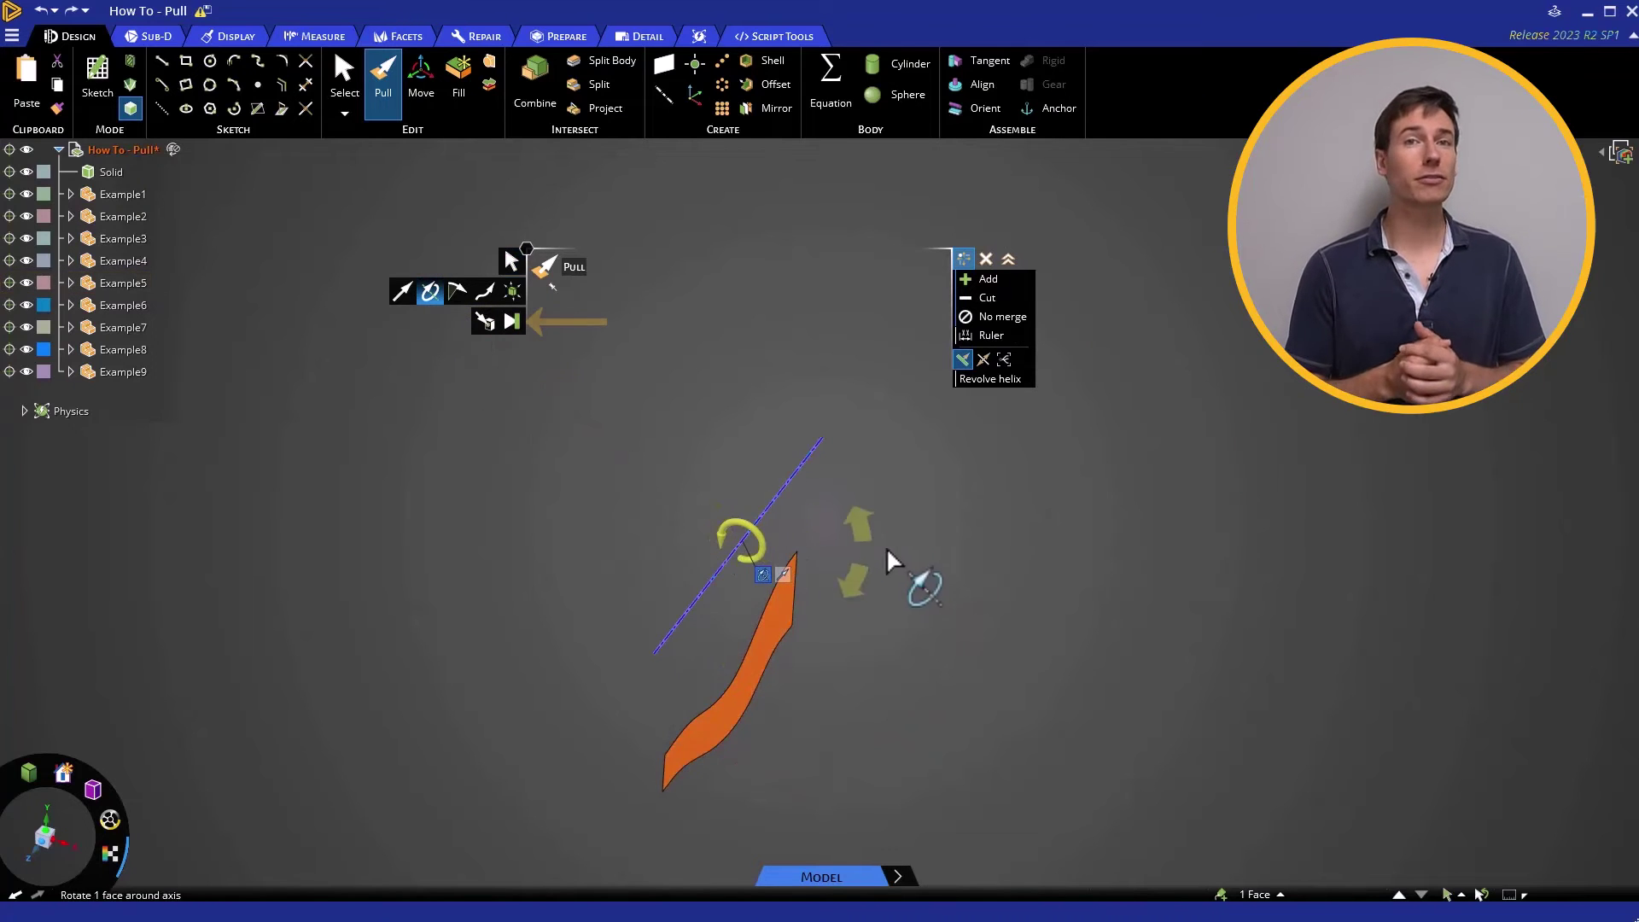
{"action": "left_click_drag", "start_coordinate": [908, 541], "coordinate": [925, 566]}
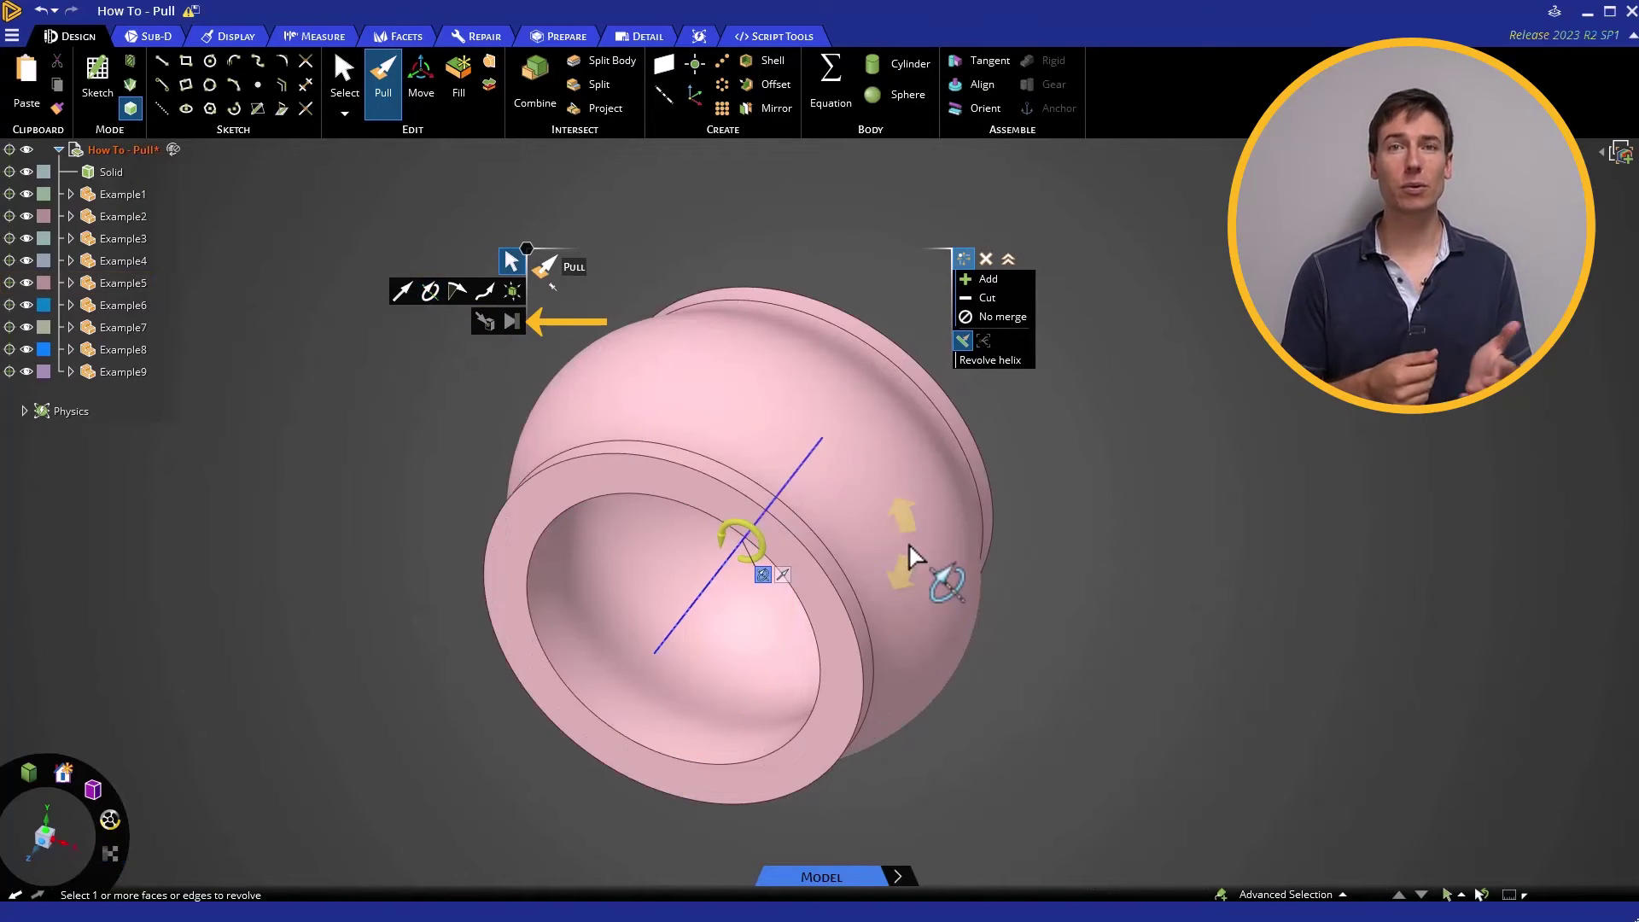
Step: Draft the cube's front and top faces outward by about 22°, using the adjacent side face as the reference plane and No split
{"action": "mouse_move", "coordinate": [1057, 602]}
{"action": "middle_mouse_down"}
{"action": "mouse_move", "coordinate": [1072, 571]}
{"action": "mouse_move", "coordinate": [1046, 619]}
{"action": "middle_mouse_up"}
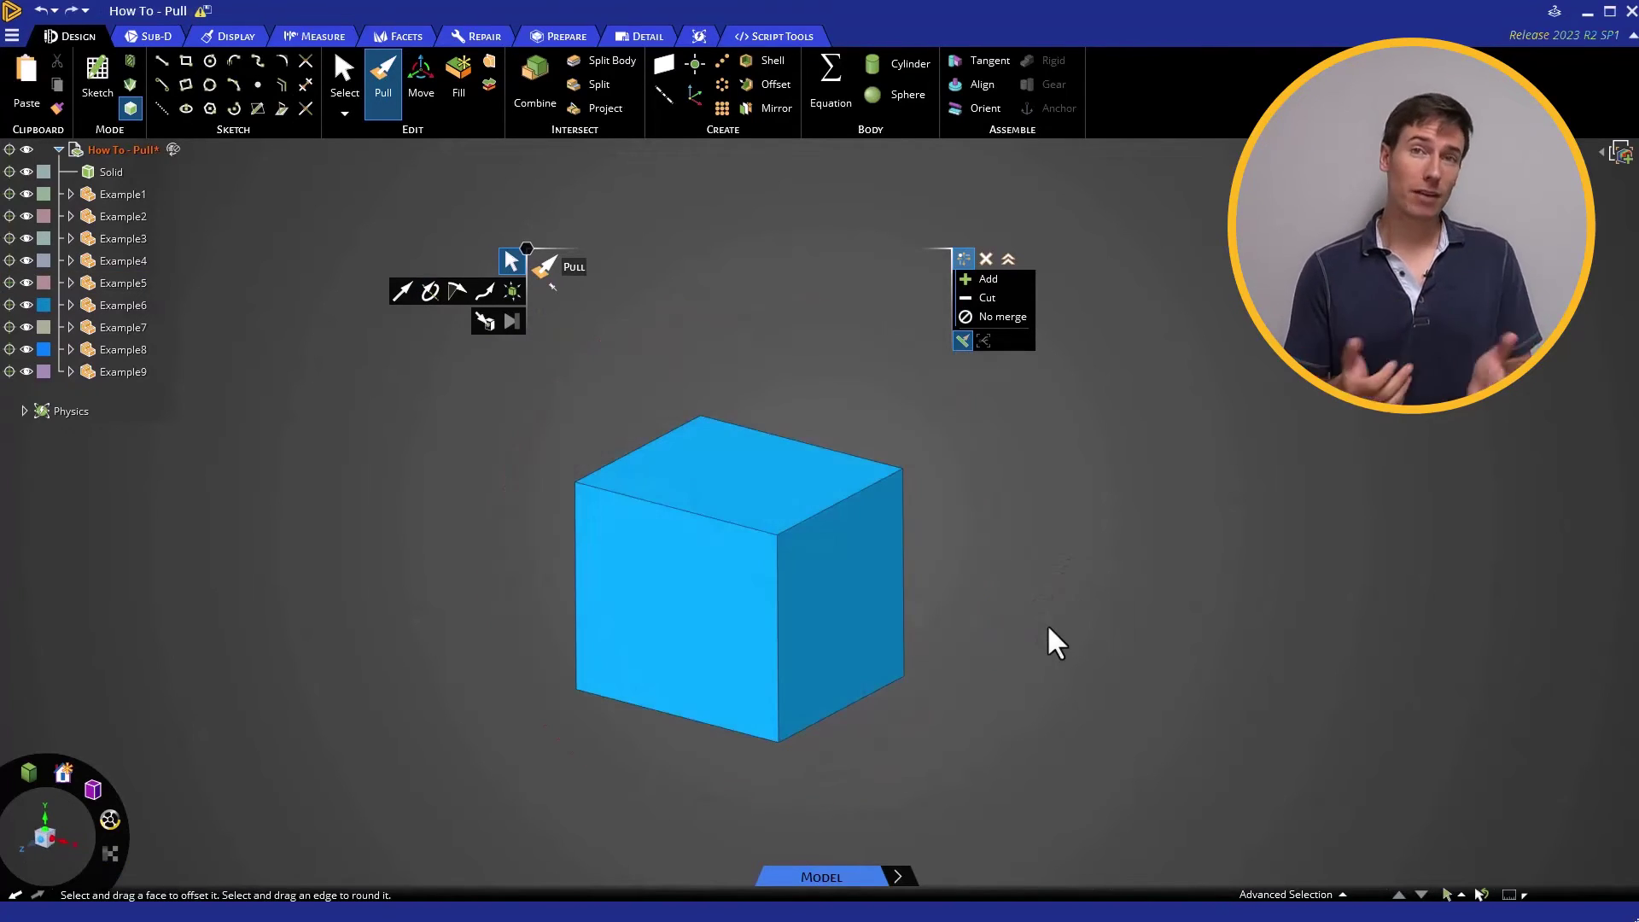
{"action": "left_click", "coordinate": [458, 290]}
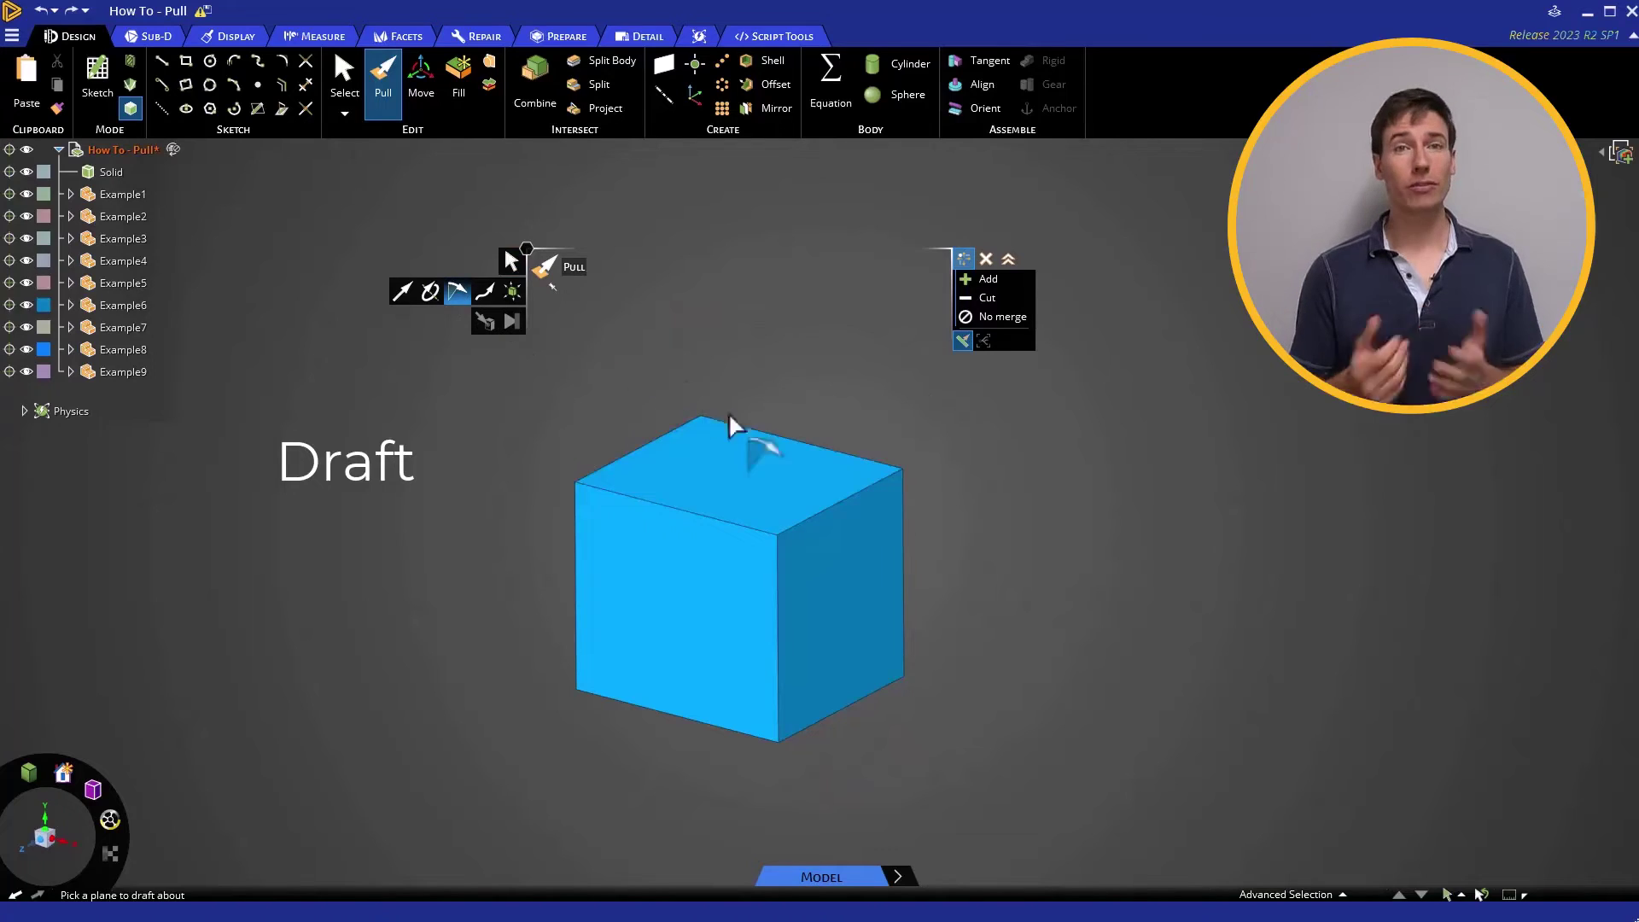
{"action": "left_click", "coordinate": [840, 607]}
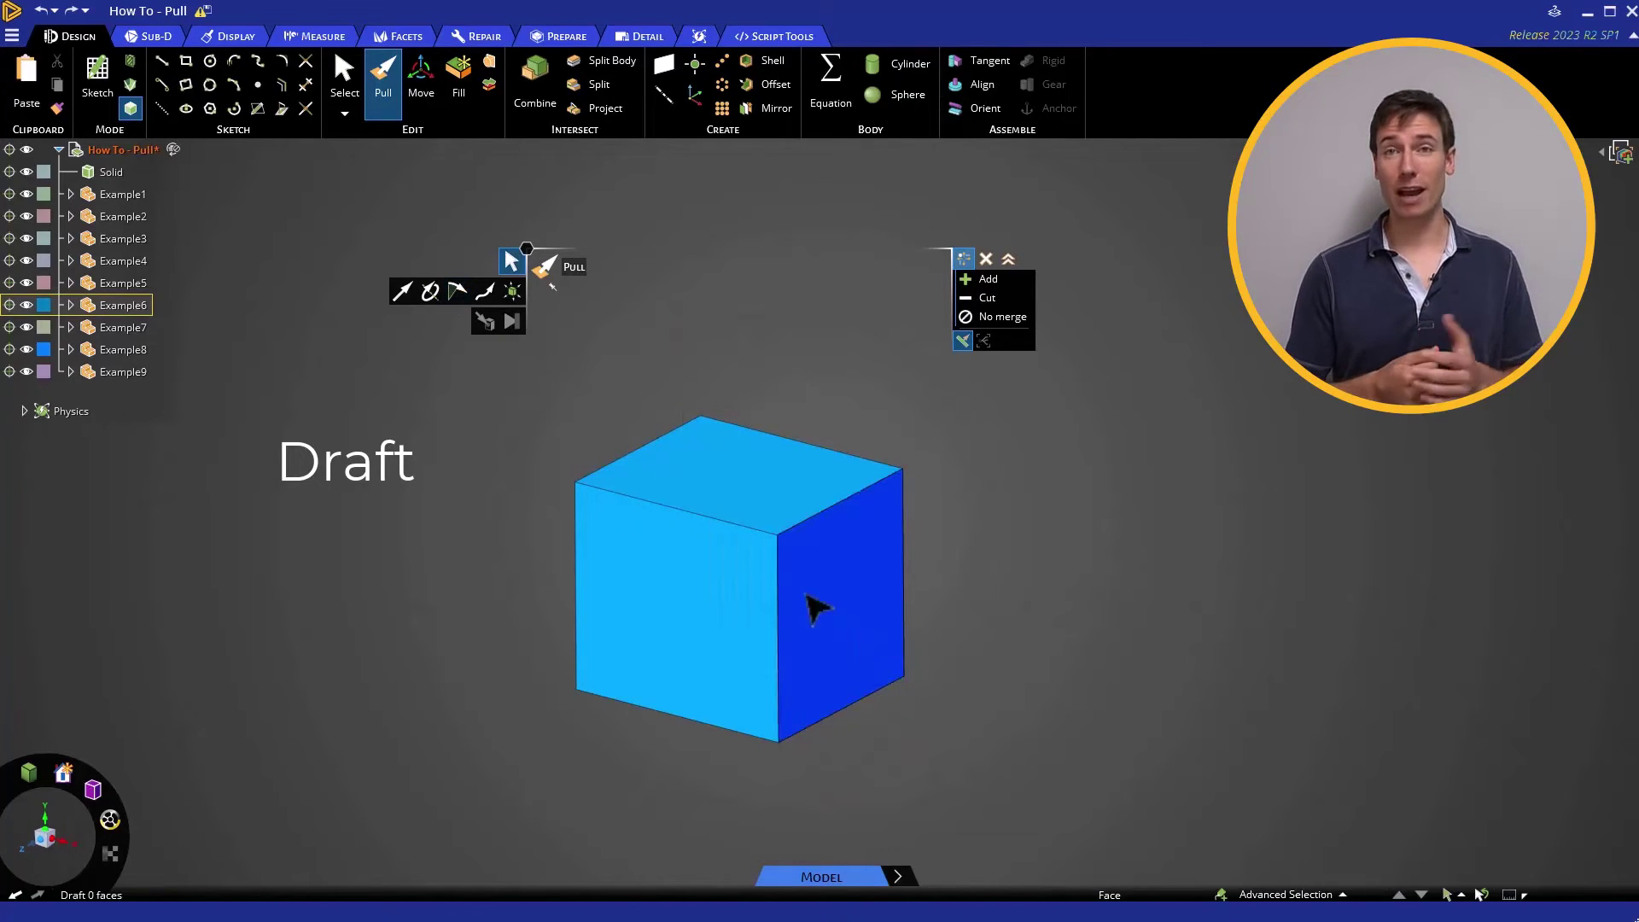
{"action": "left_click", "coordinate": [740, 590]}
{"action": "left_click", "coordinate": [744, 485]}
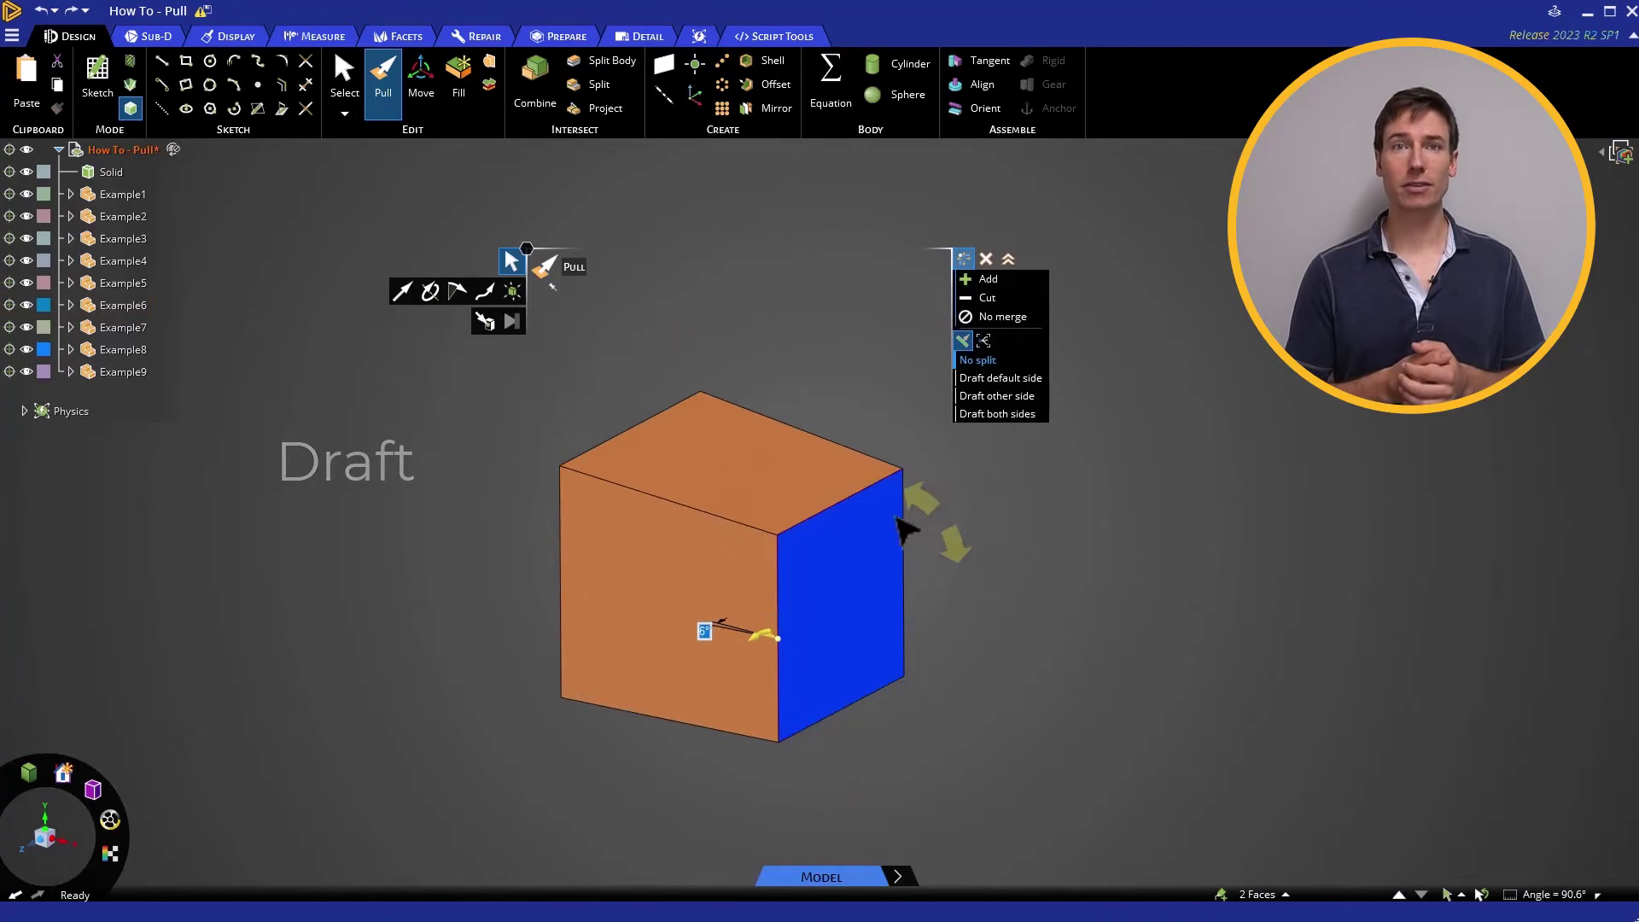
{"action": "left_click_drag", "start_coordinate": [948, 537], "coordinate": [867, 542]}
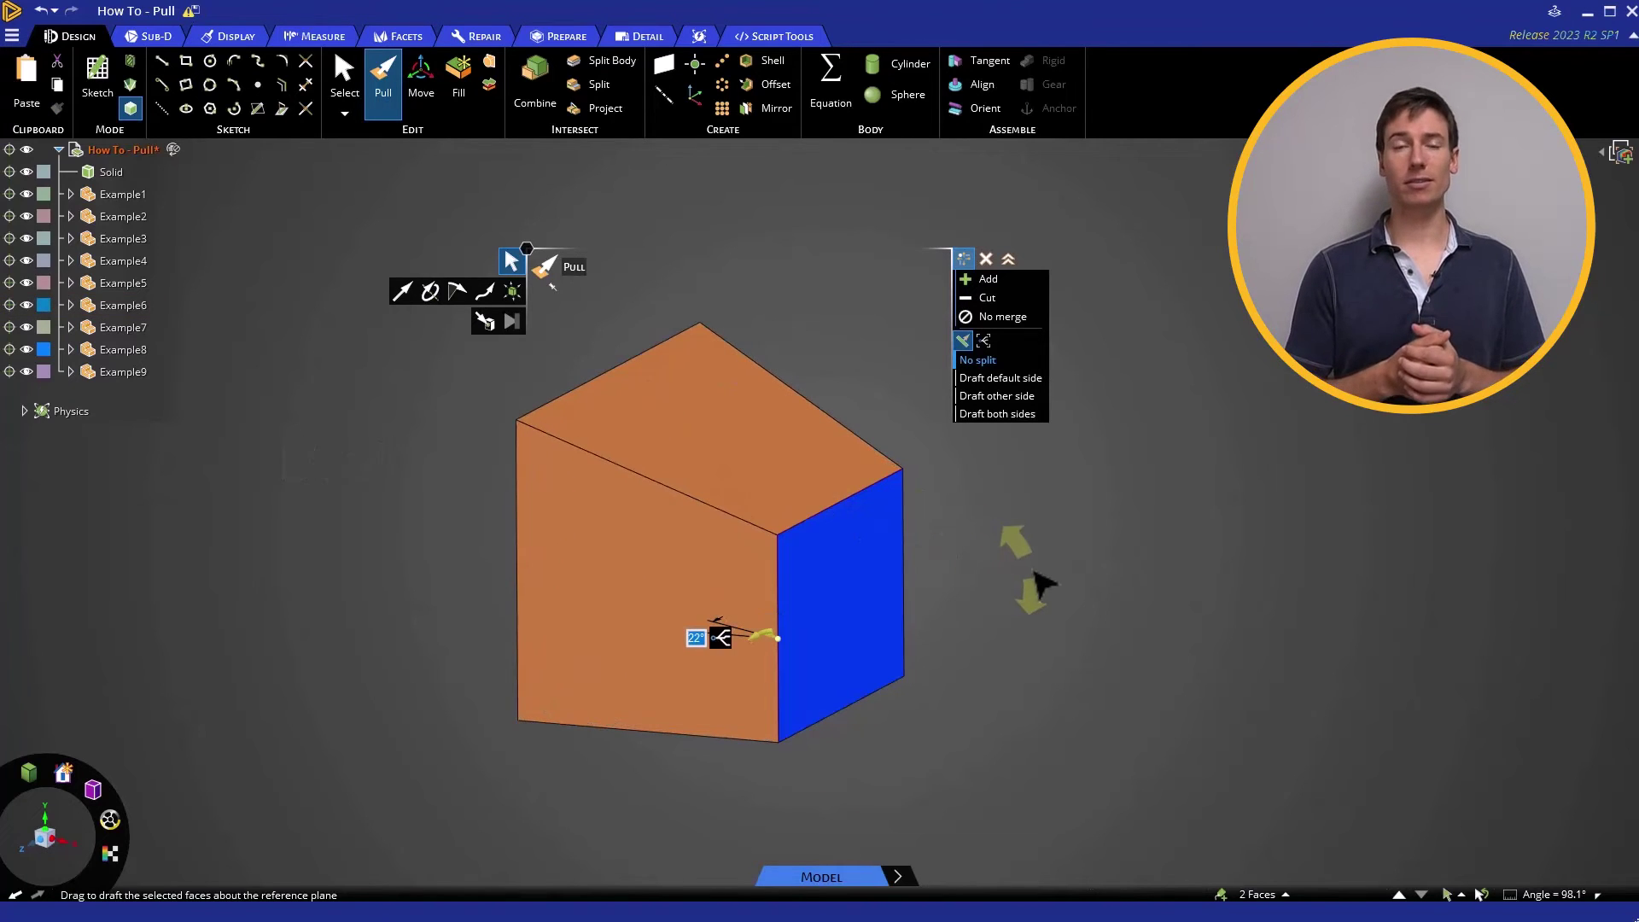
{"action": "left_click", "coordinate": [1037, 585]}
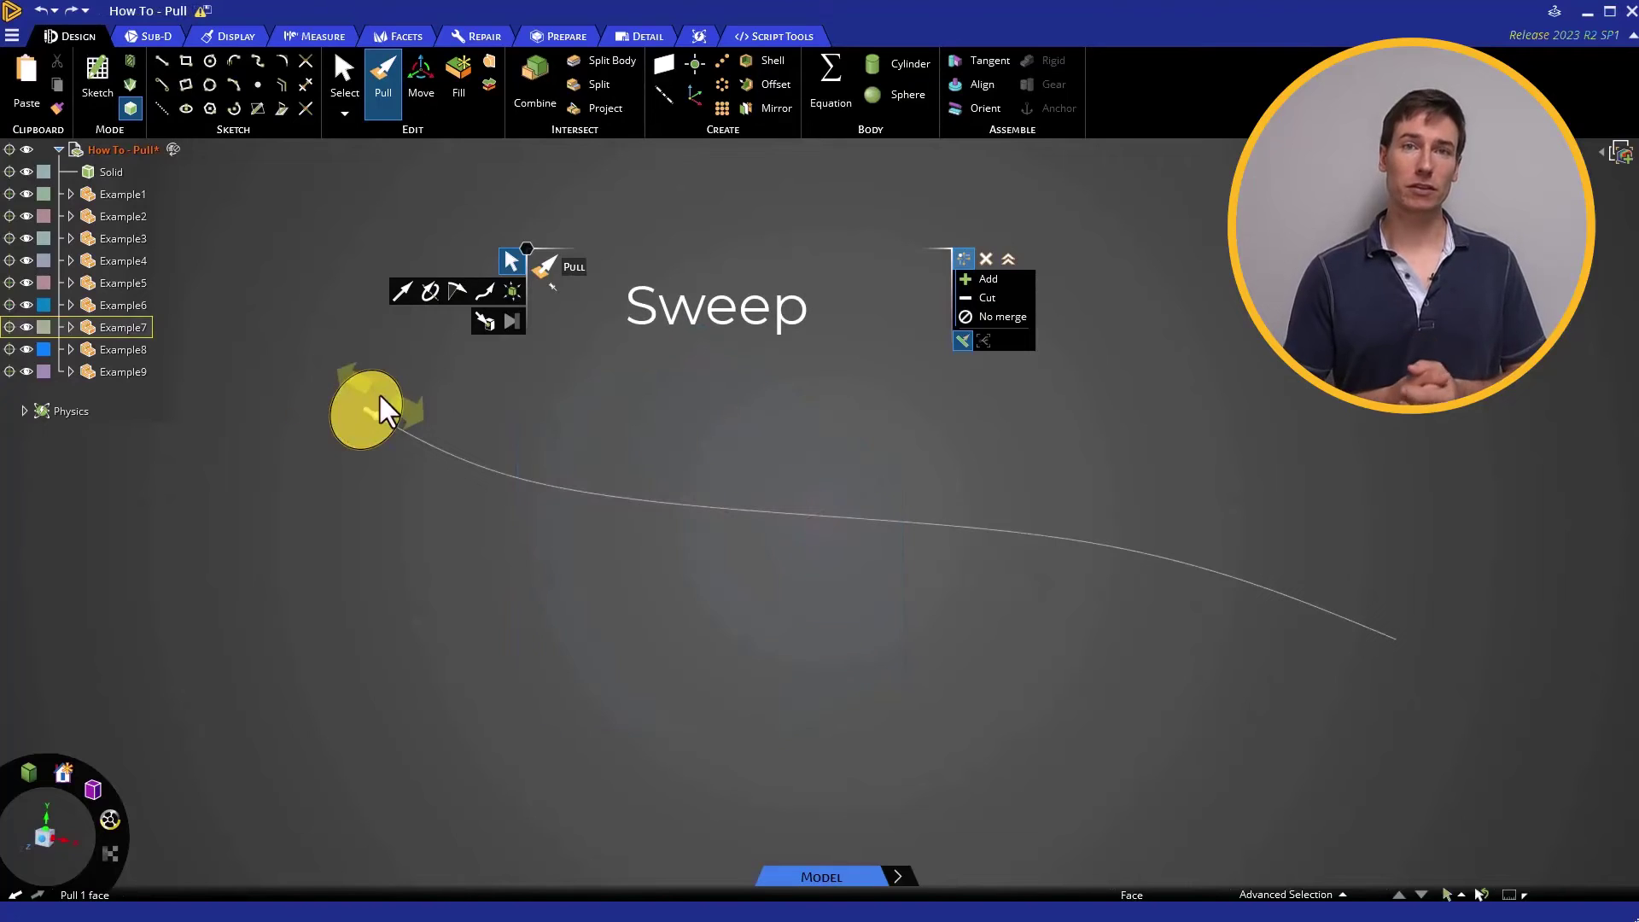
Step: Sweep the circular face along the entire curved path, keeping it normal to the origin trajectory
{"action": "left_click", "coordinate": [380, 396]}
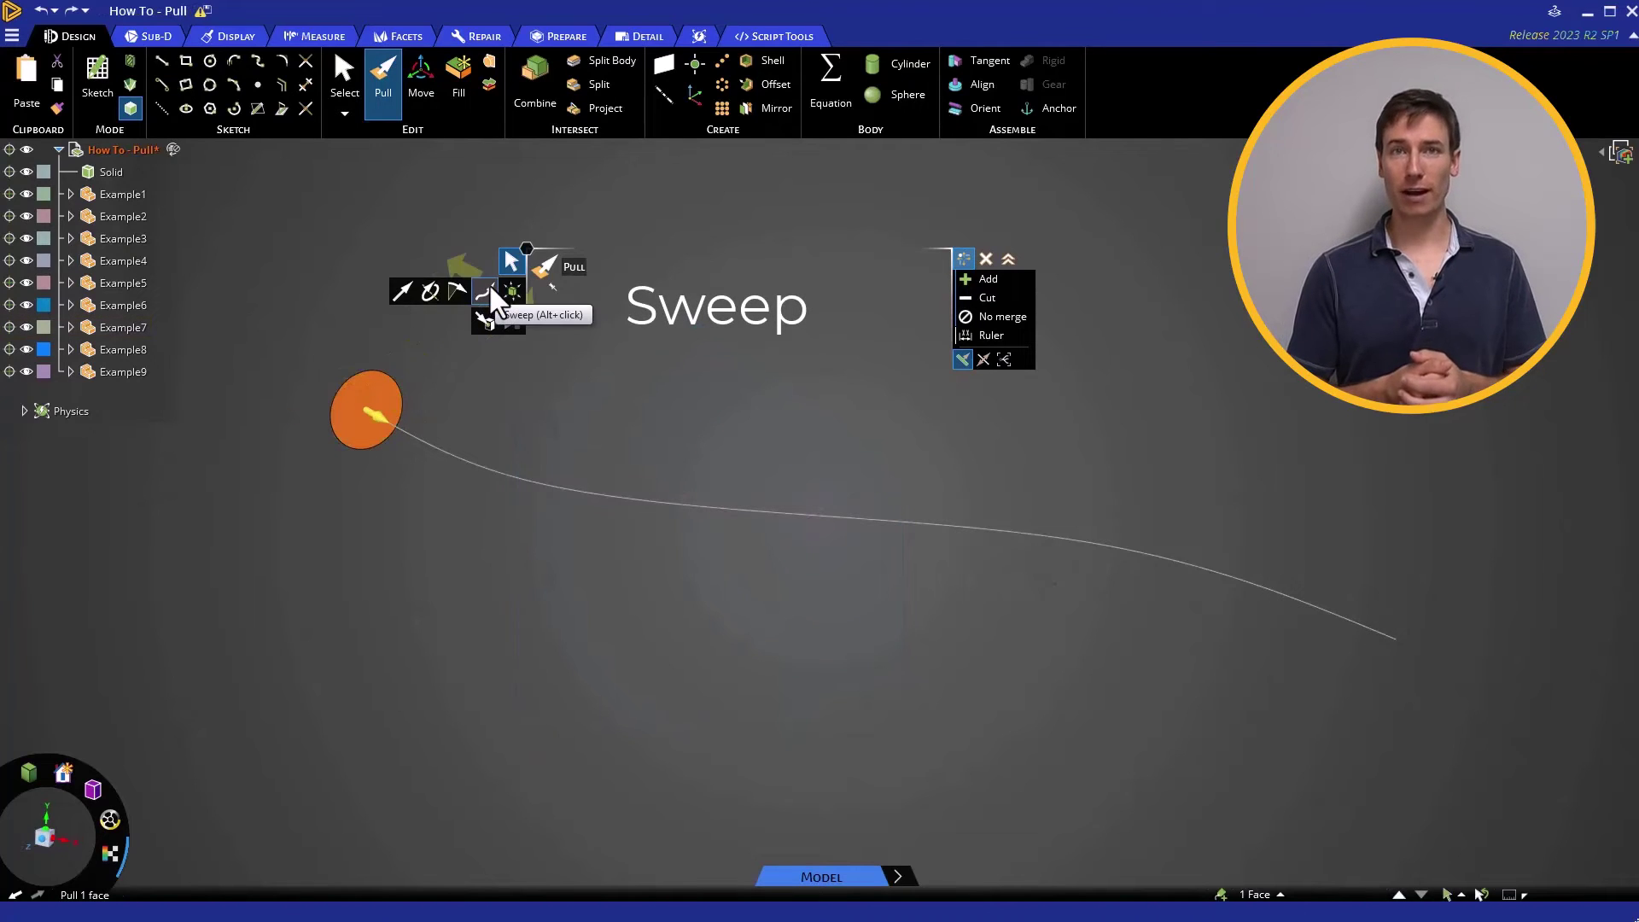
{"action": "left_click", "coordinate": [488, 290]}
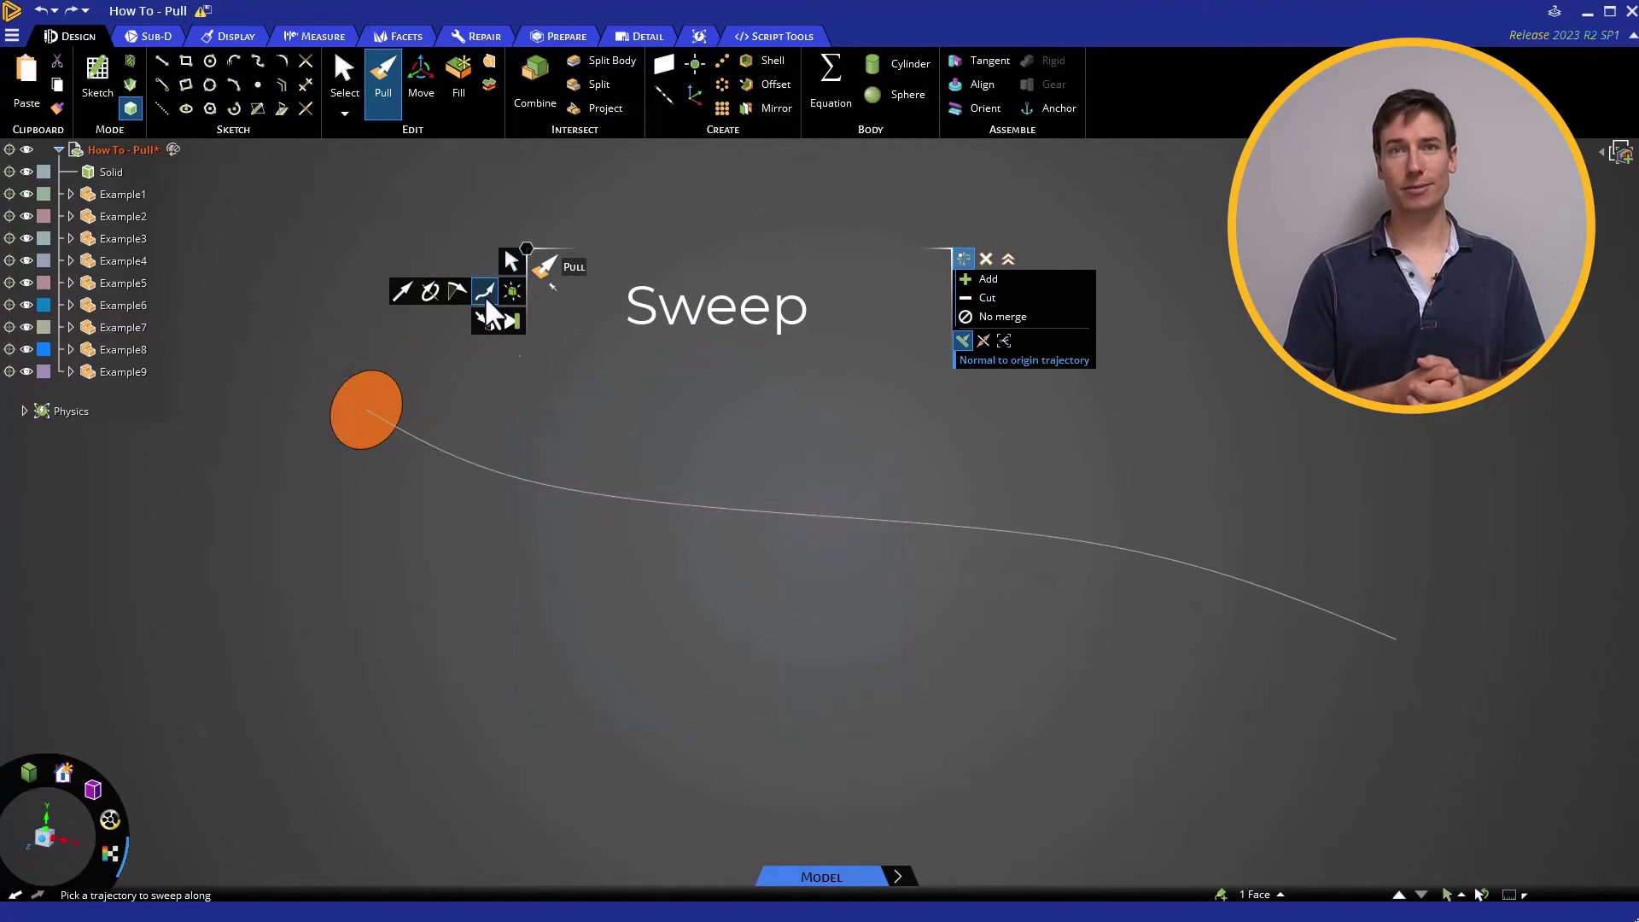
{"action": "left_click", "coordinate": [413, 431]}
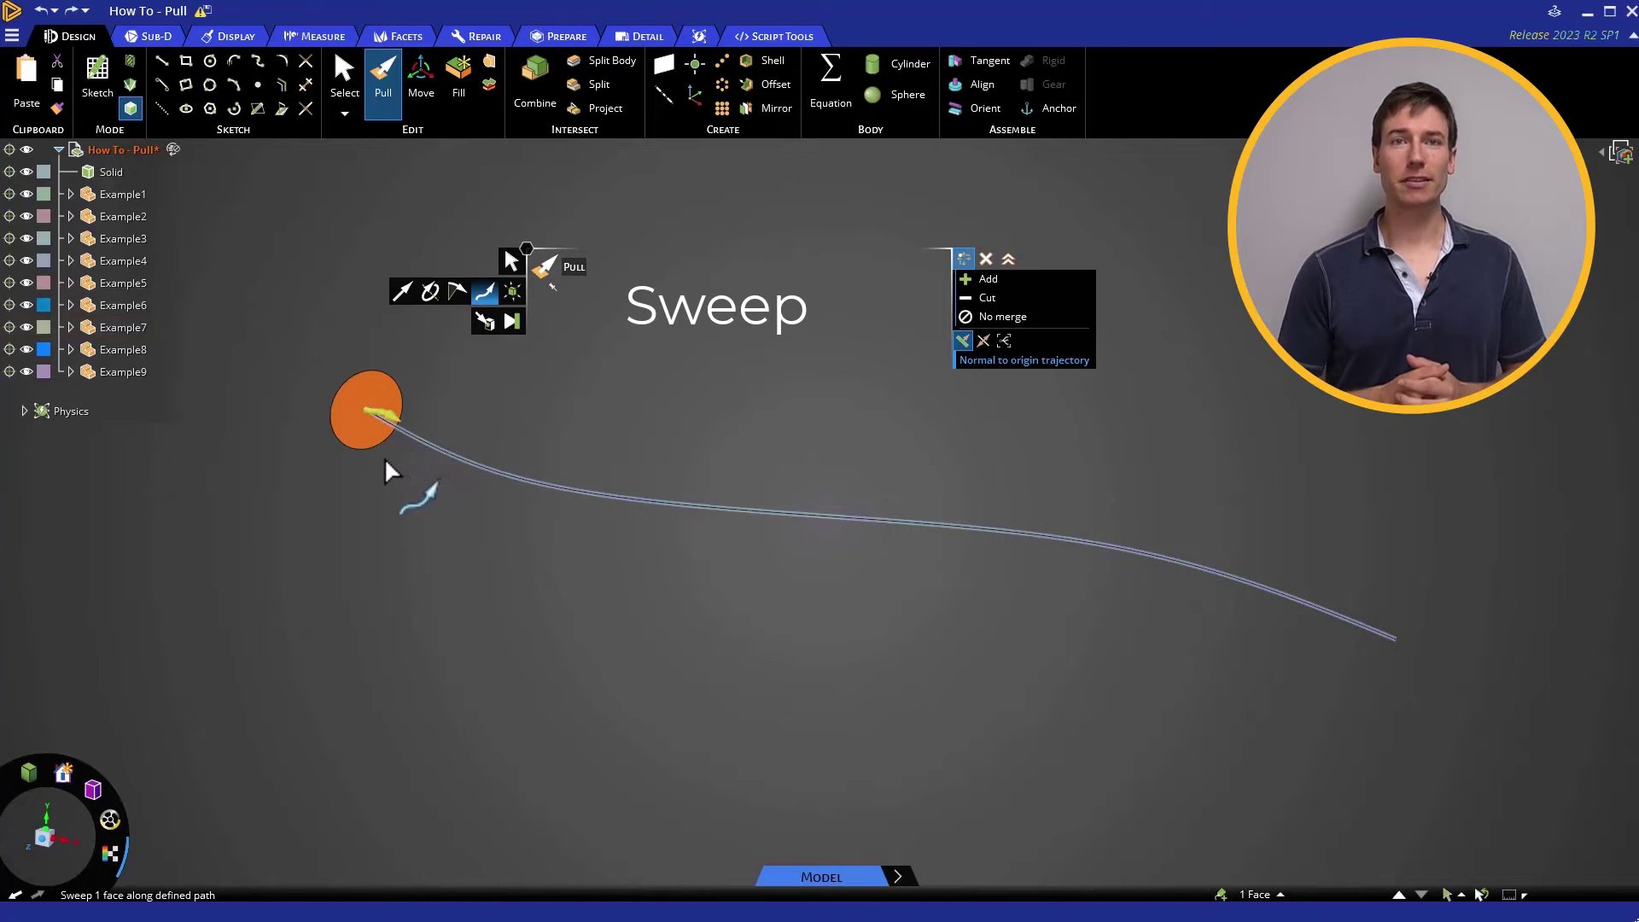
{"action": "left_click_drag", "start_coordinate": [392, 468], "coordinate": [503, 513]}
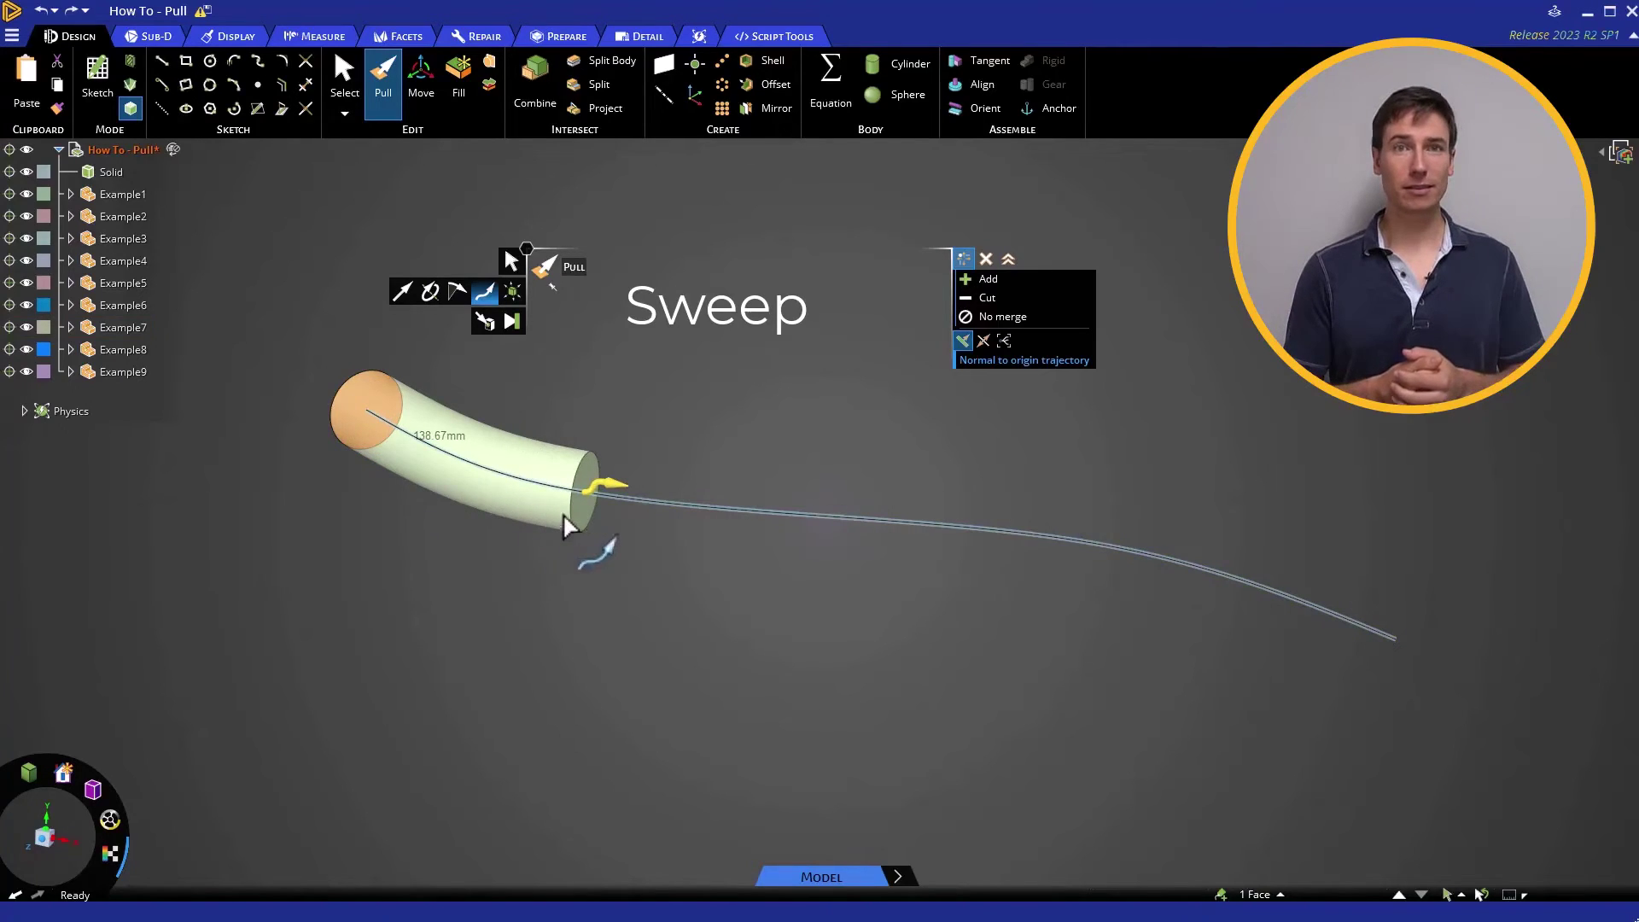
{"action": "left_click_drag", "start_coordinate": [604, 510], "coordinate": [756, 524]}
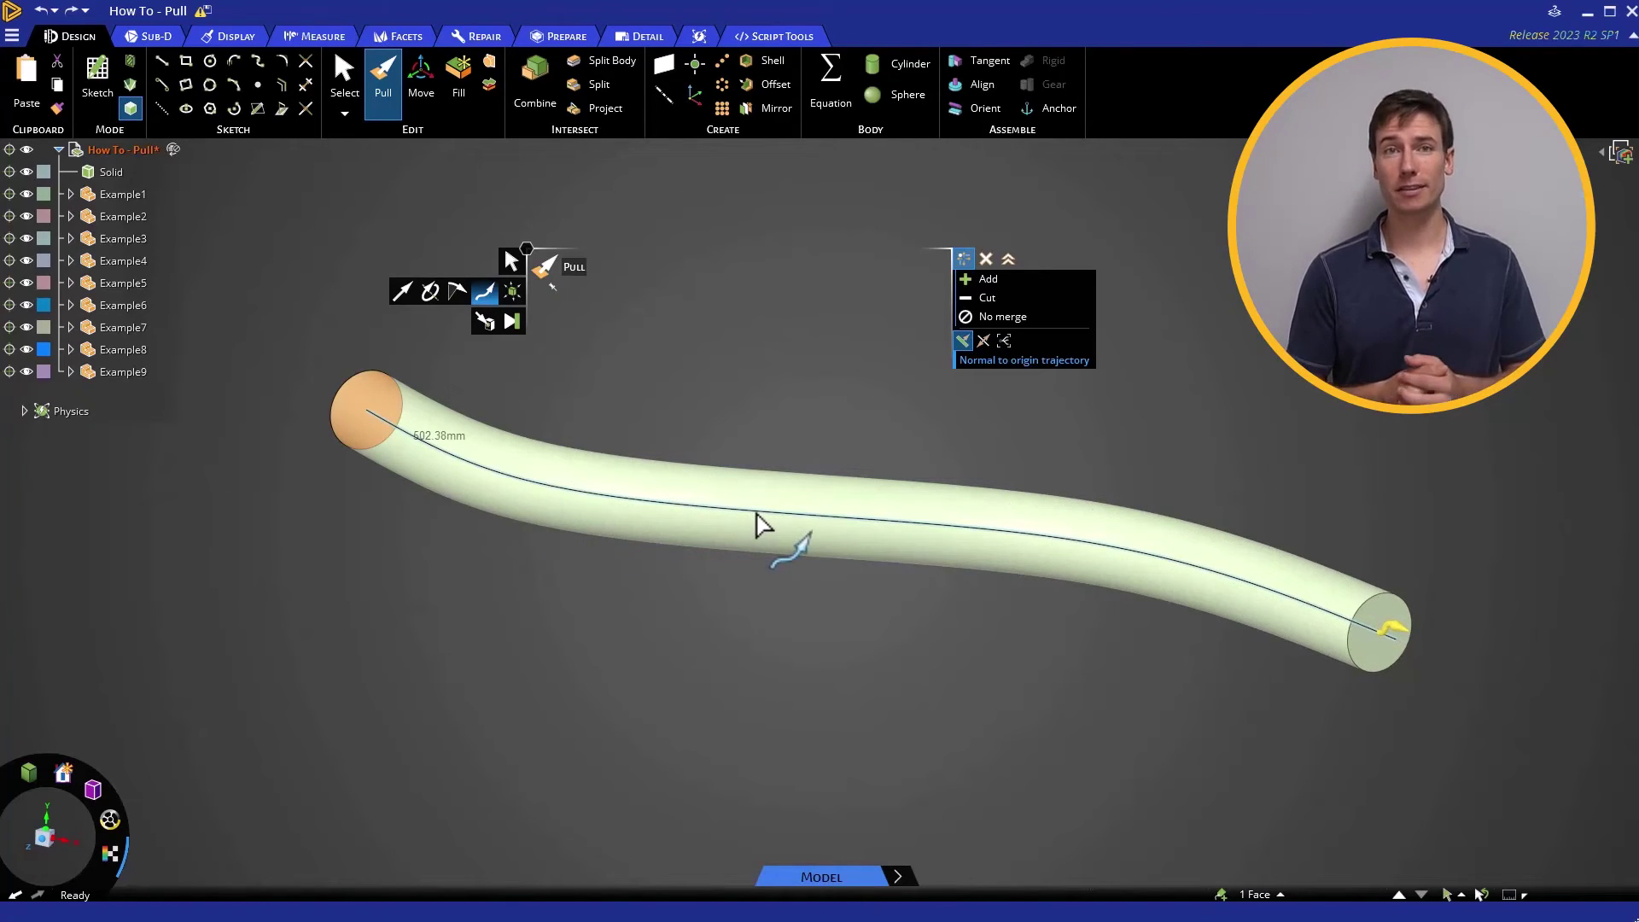
{"action": "left_click_drag", "start_coordinate": [756, 524], "coordinate": [759, 527]}
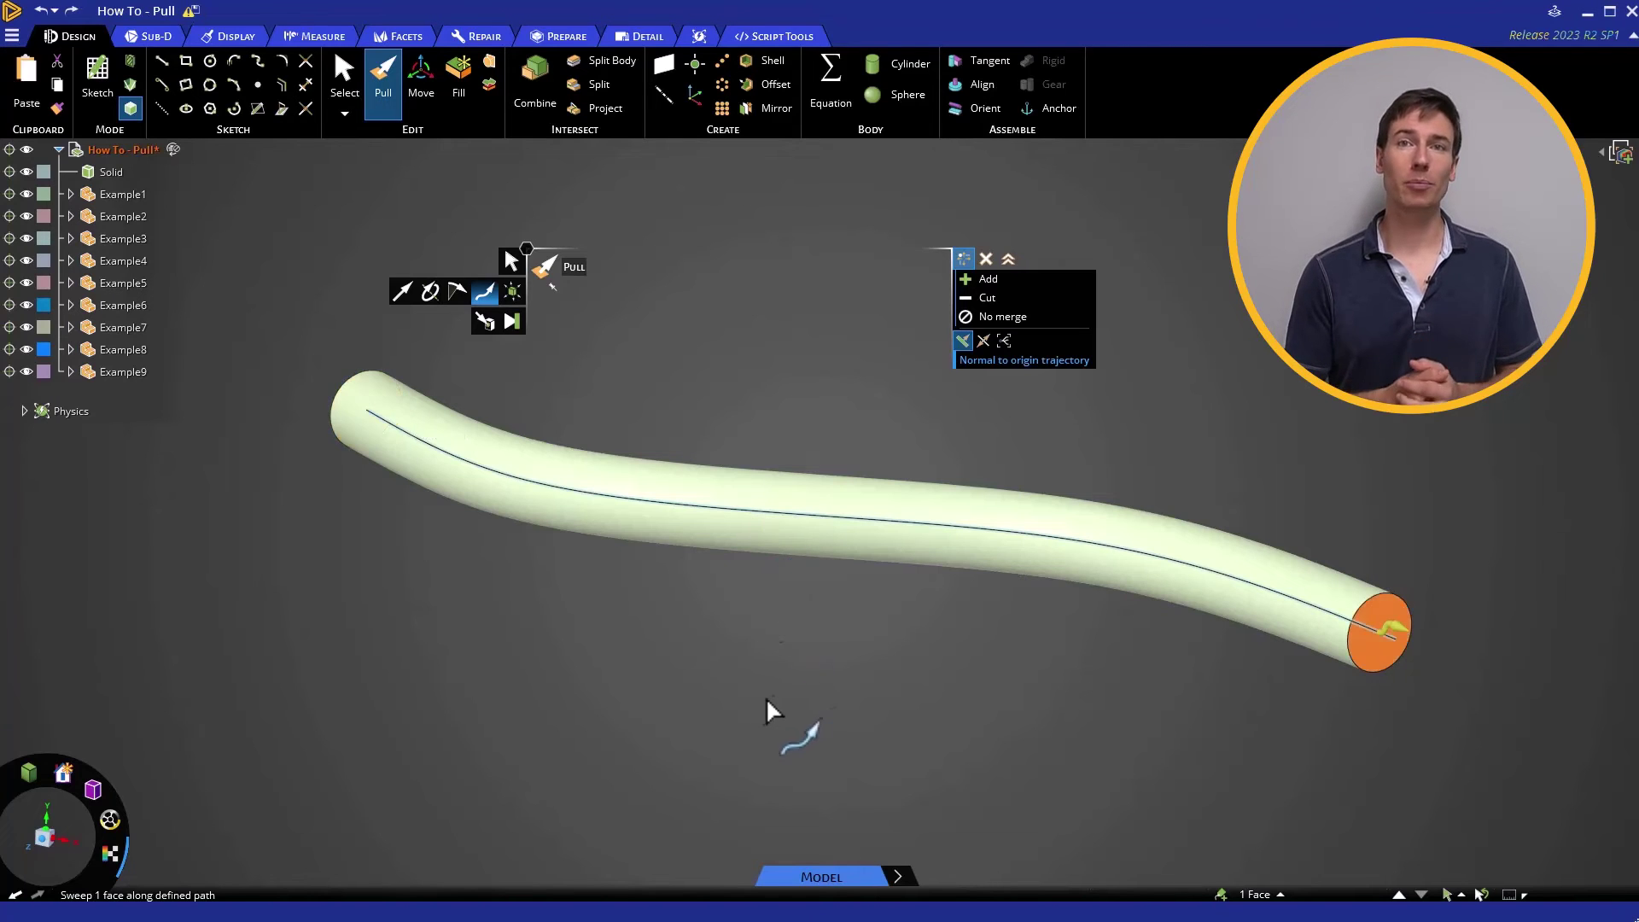
{"action": "left_click", "coordinate": [762, 695]}
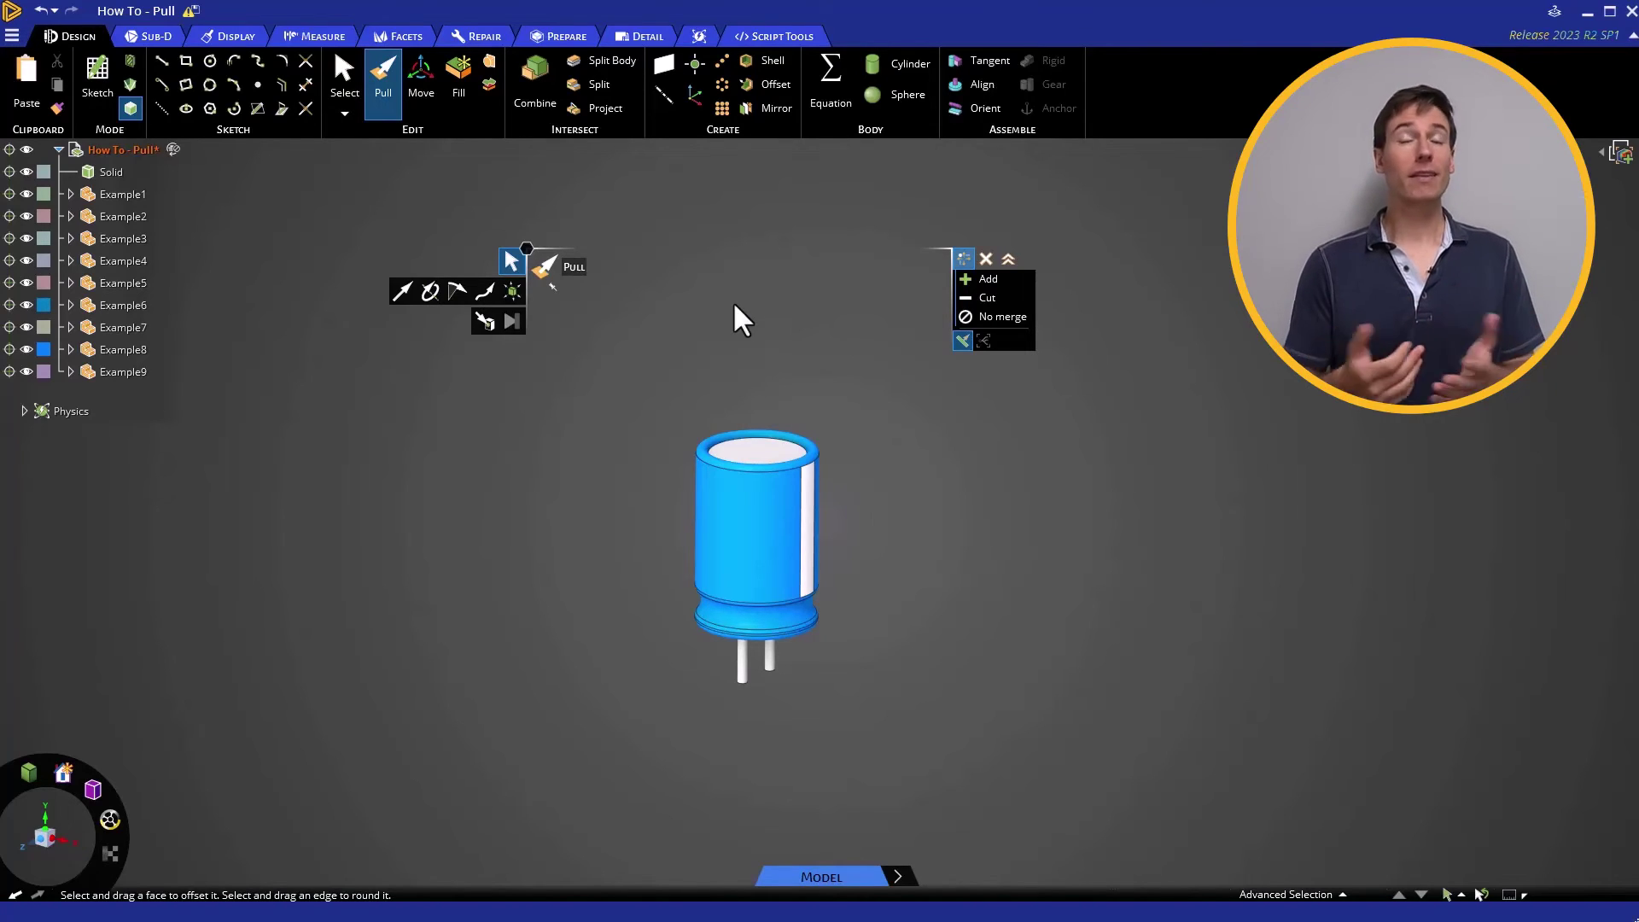
Step: Scale the whole capacitor by a factor of 2 about an anchor point at the lower end of its white stripe
{"action": "left_click", "coordinate": [510, 295]}
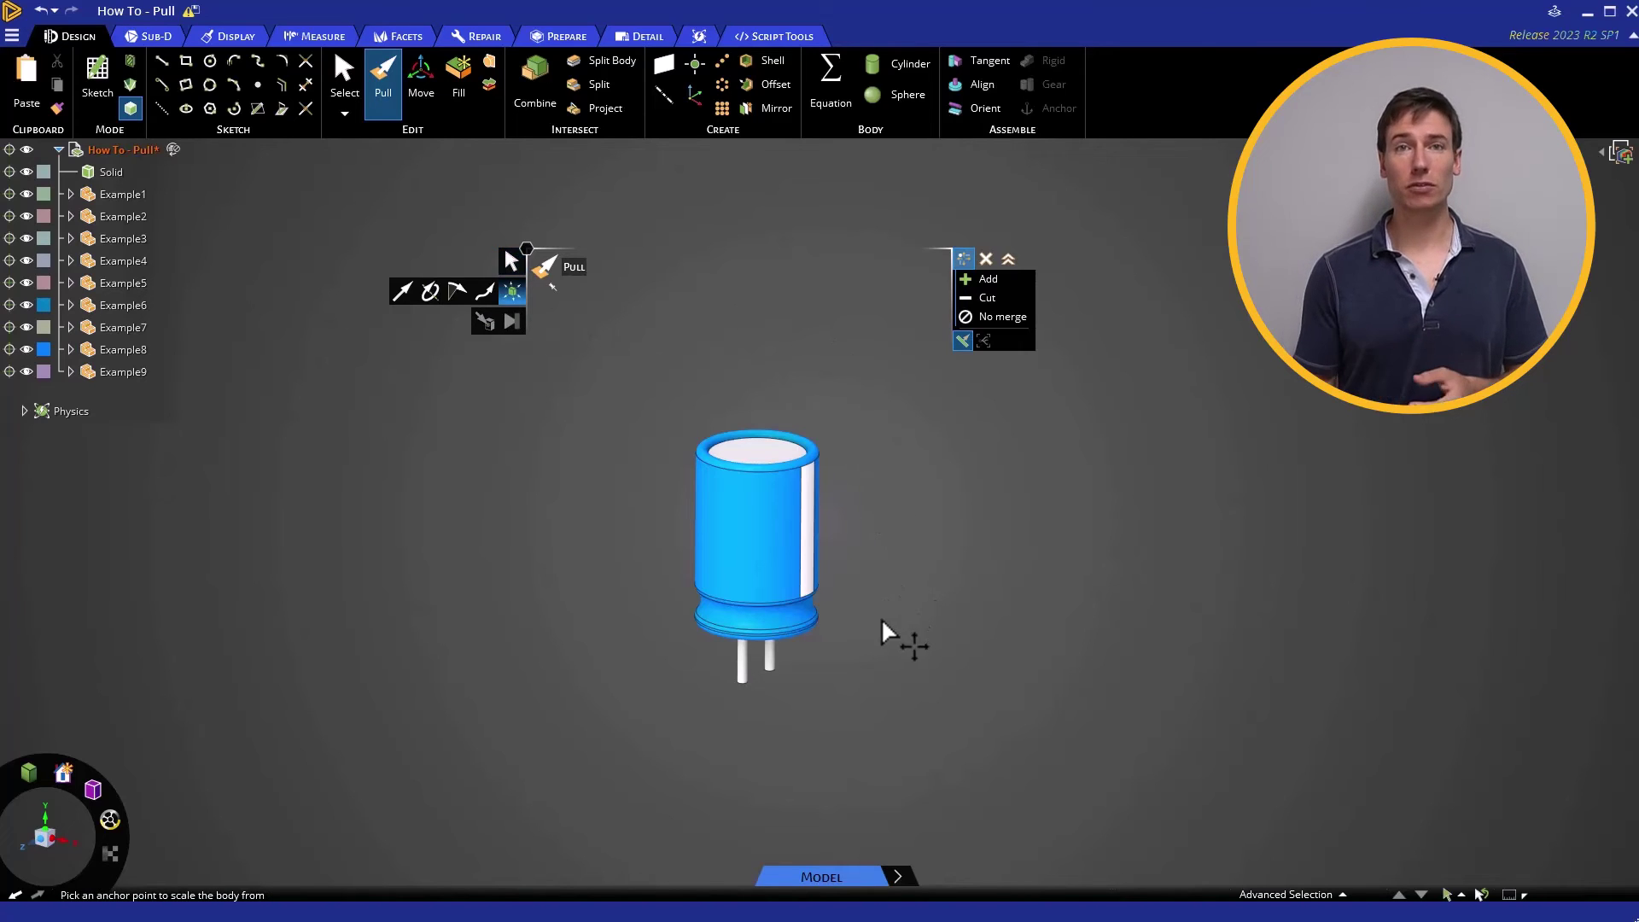
{"action": "left_click", "coordinate": [802, 597]}
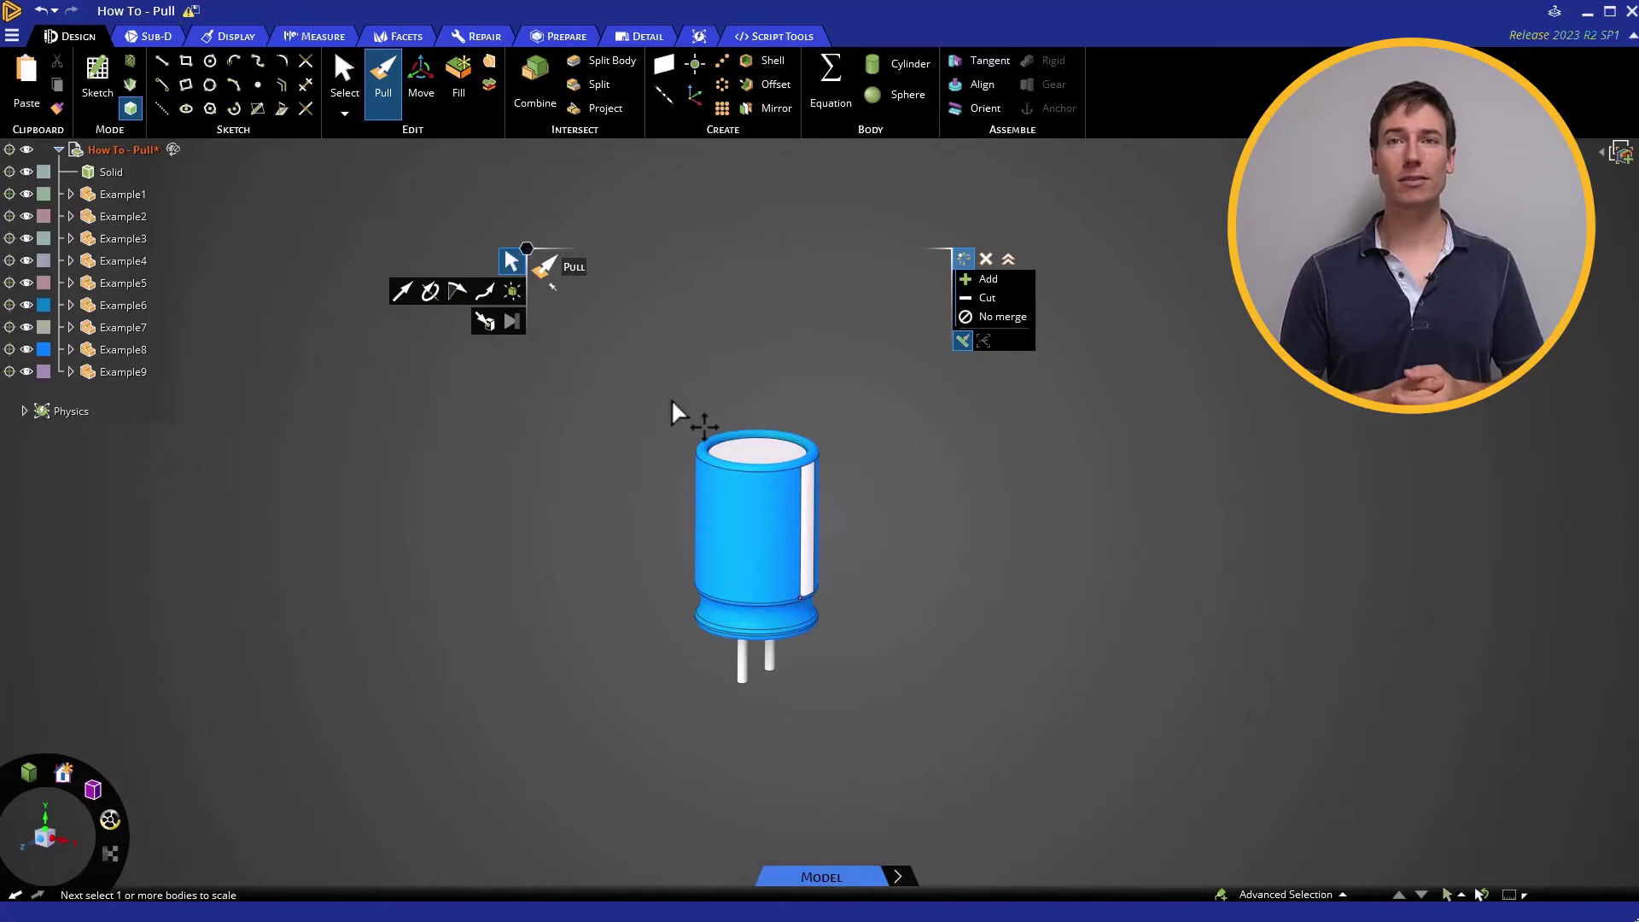
{"action": "left_click_drag", "start_coordinate": [660, 390], "coordinate": [884, 745]}
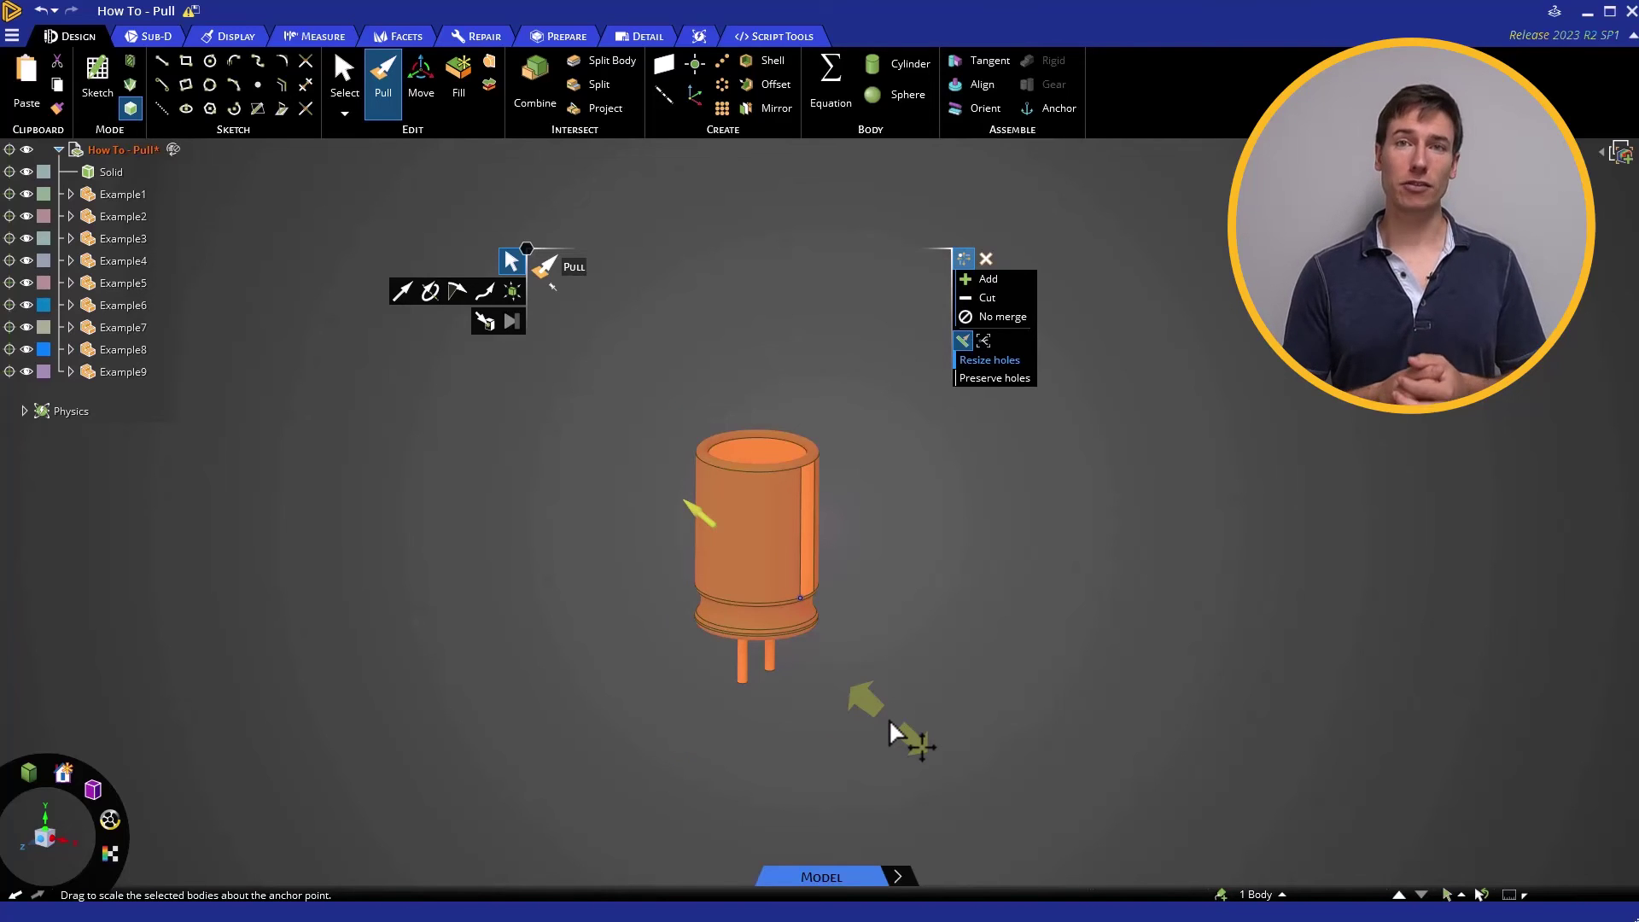
{"action": "mouse_move", "coordinate": [886, 712]}
{"action": "left_mouse_down"}
{"action": "mouse_move", "coordinate": [822, 632]}
{"action": "mouse_move", "coordinate": [893, 699]}
{"action": "left_mouse_up"}
{"action": "type", "text": "2"}
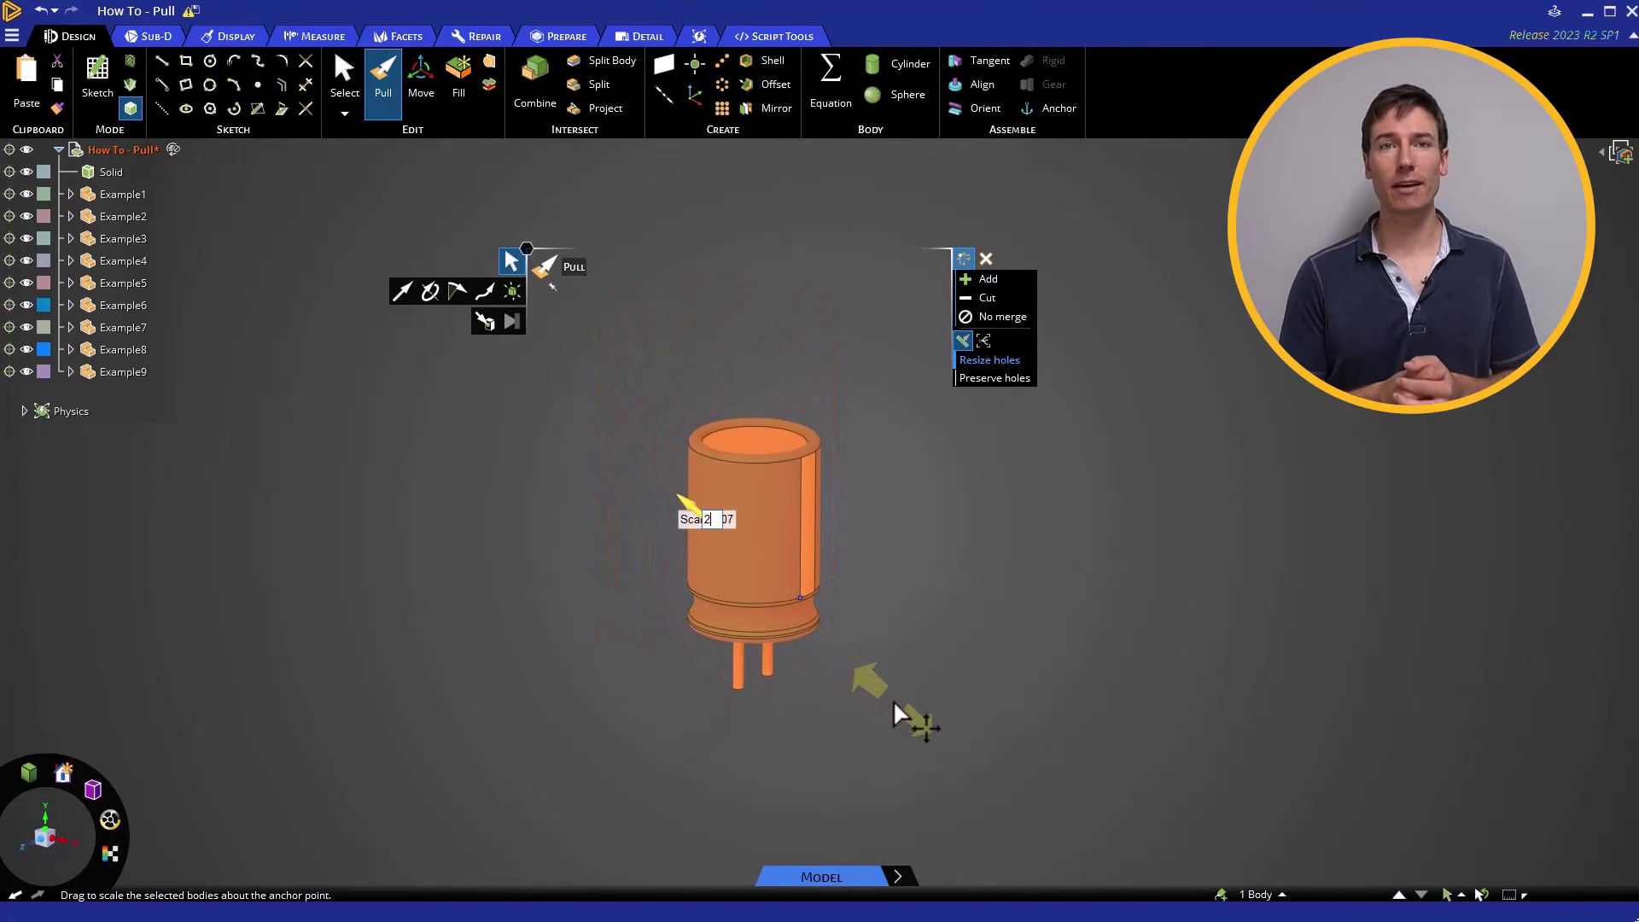
{"action": "key", "text": "Return"}
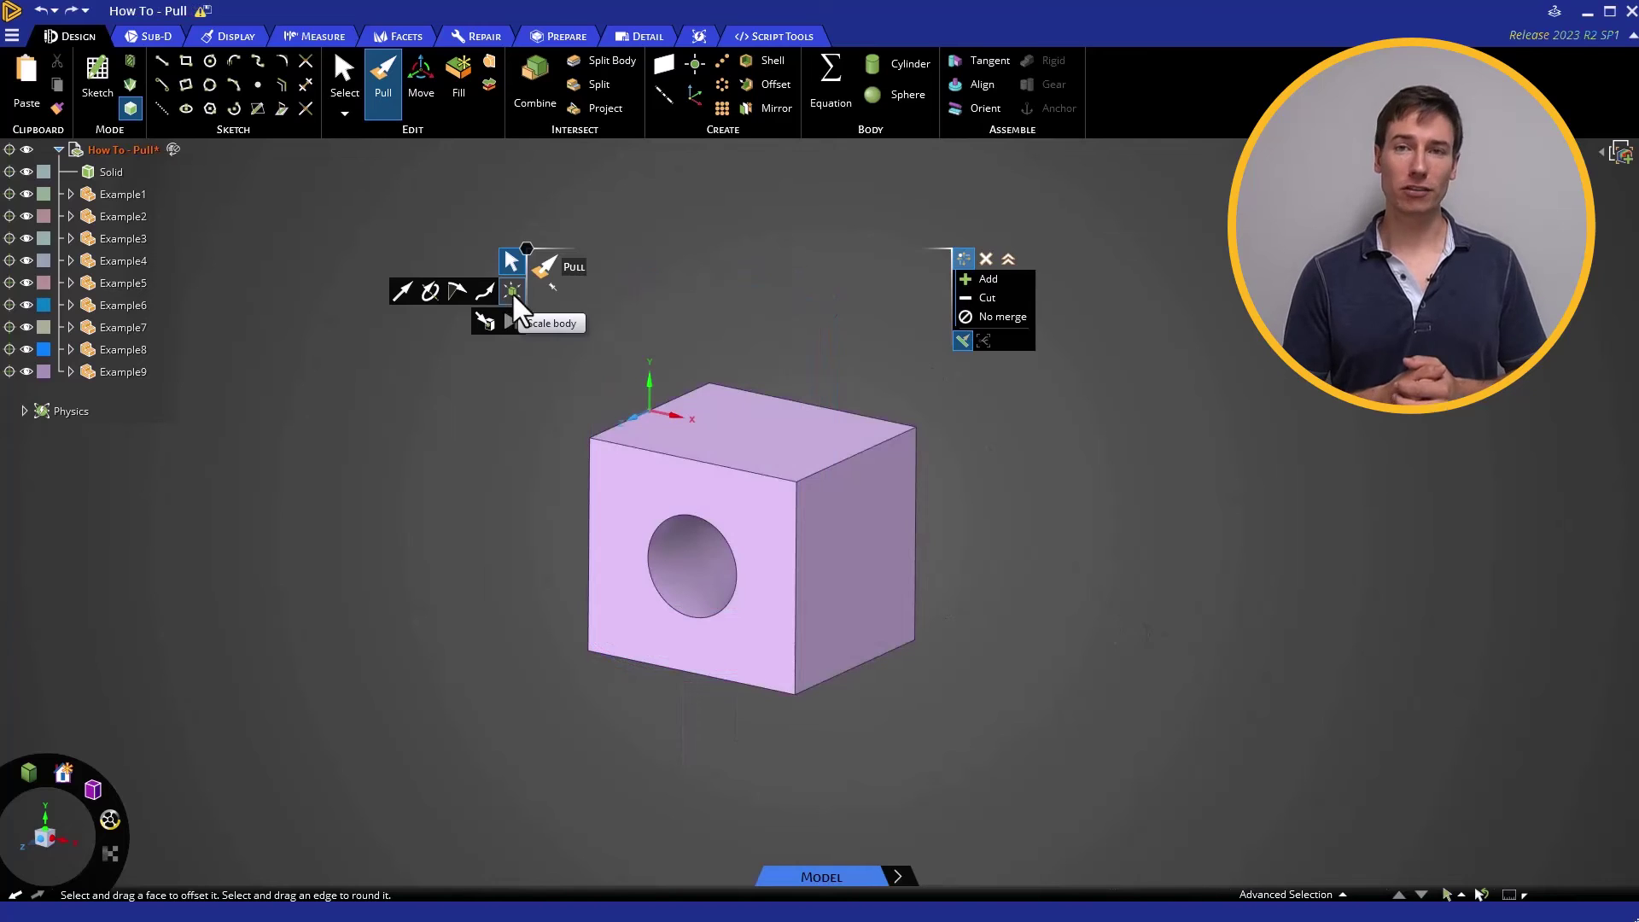
Step: Stretch the block with the round hole along the coordinate system's X axis, using Scale Body with Resize holes
{"action": "left_click", "coordinate": [513, 293]}
{"action": "left_click", "coordinate": [657, 420]}
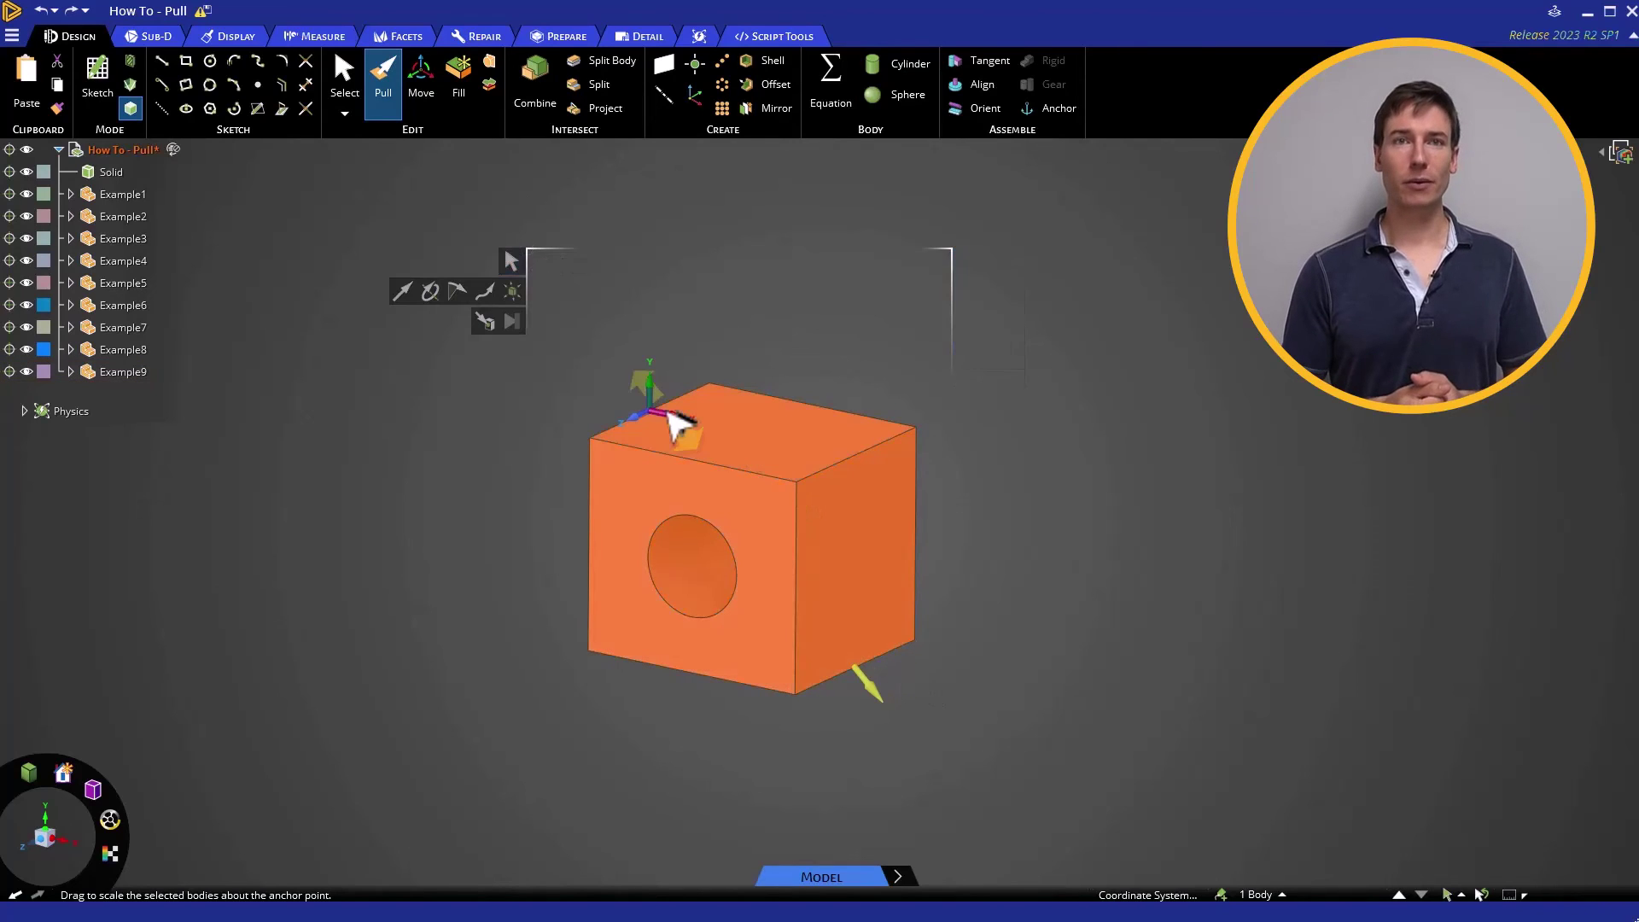
{"action": "left_click_drag", "start_coordinate": [970, 523], "coordinate": [1120, 548]}
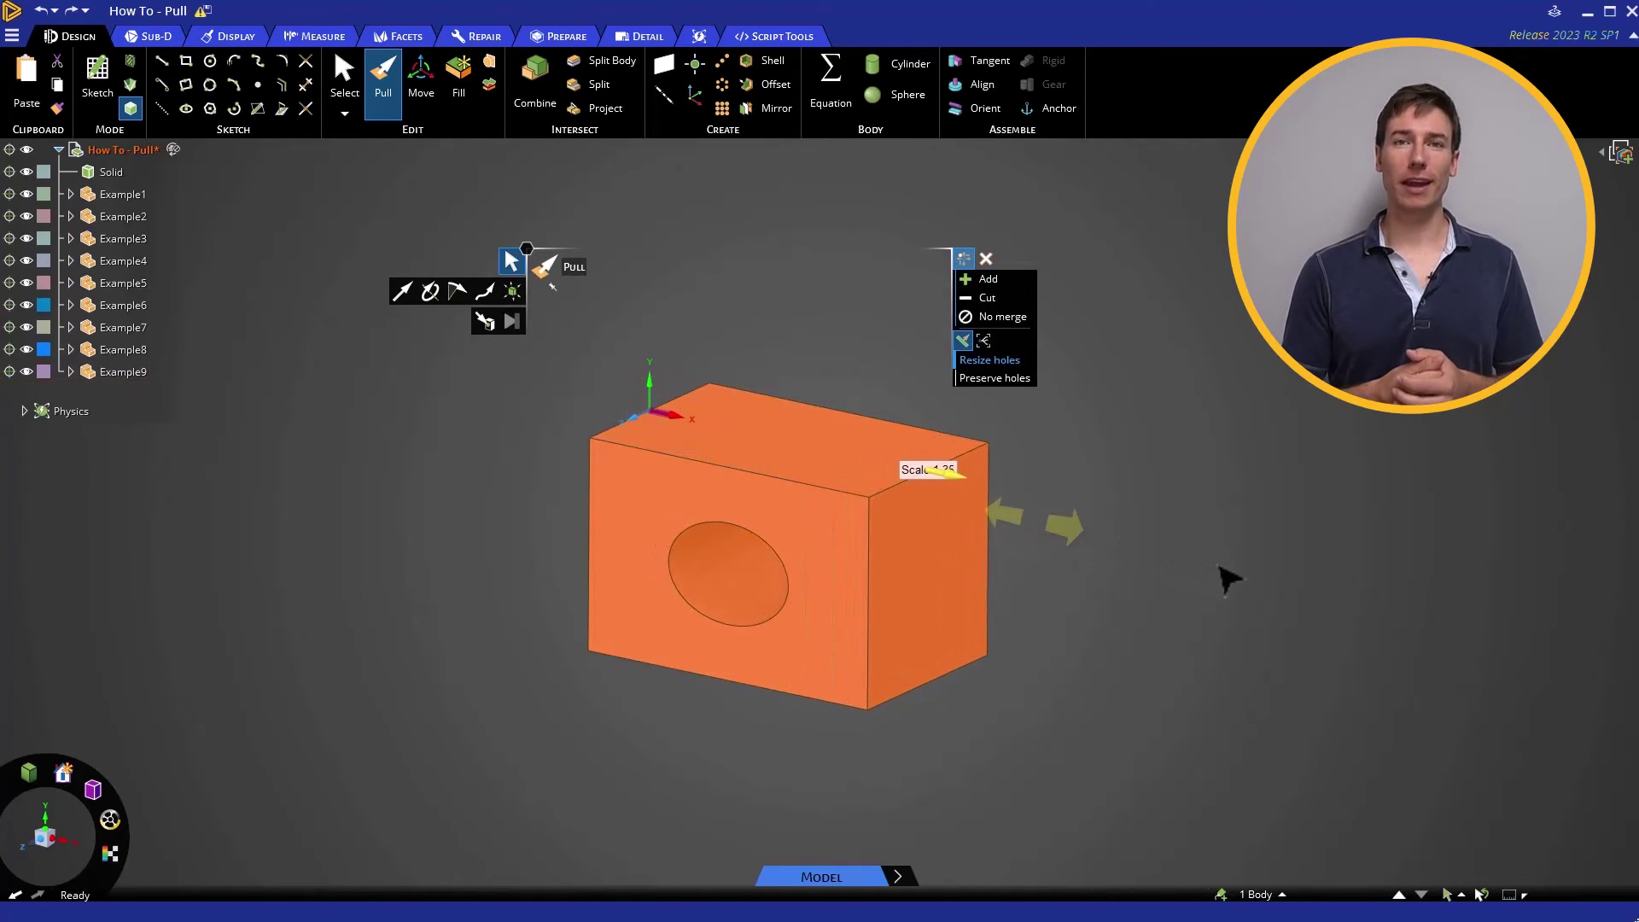
{"action": "left_click_drag", "start_coordinate": [1229, 581], "coordinate": [1288, 607]}
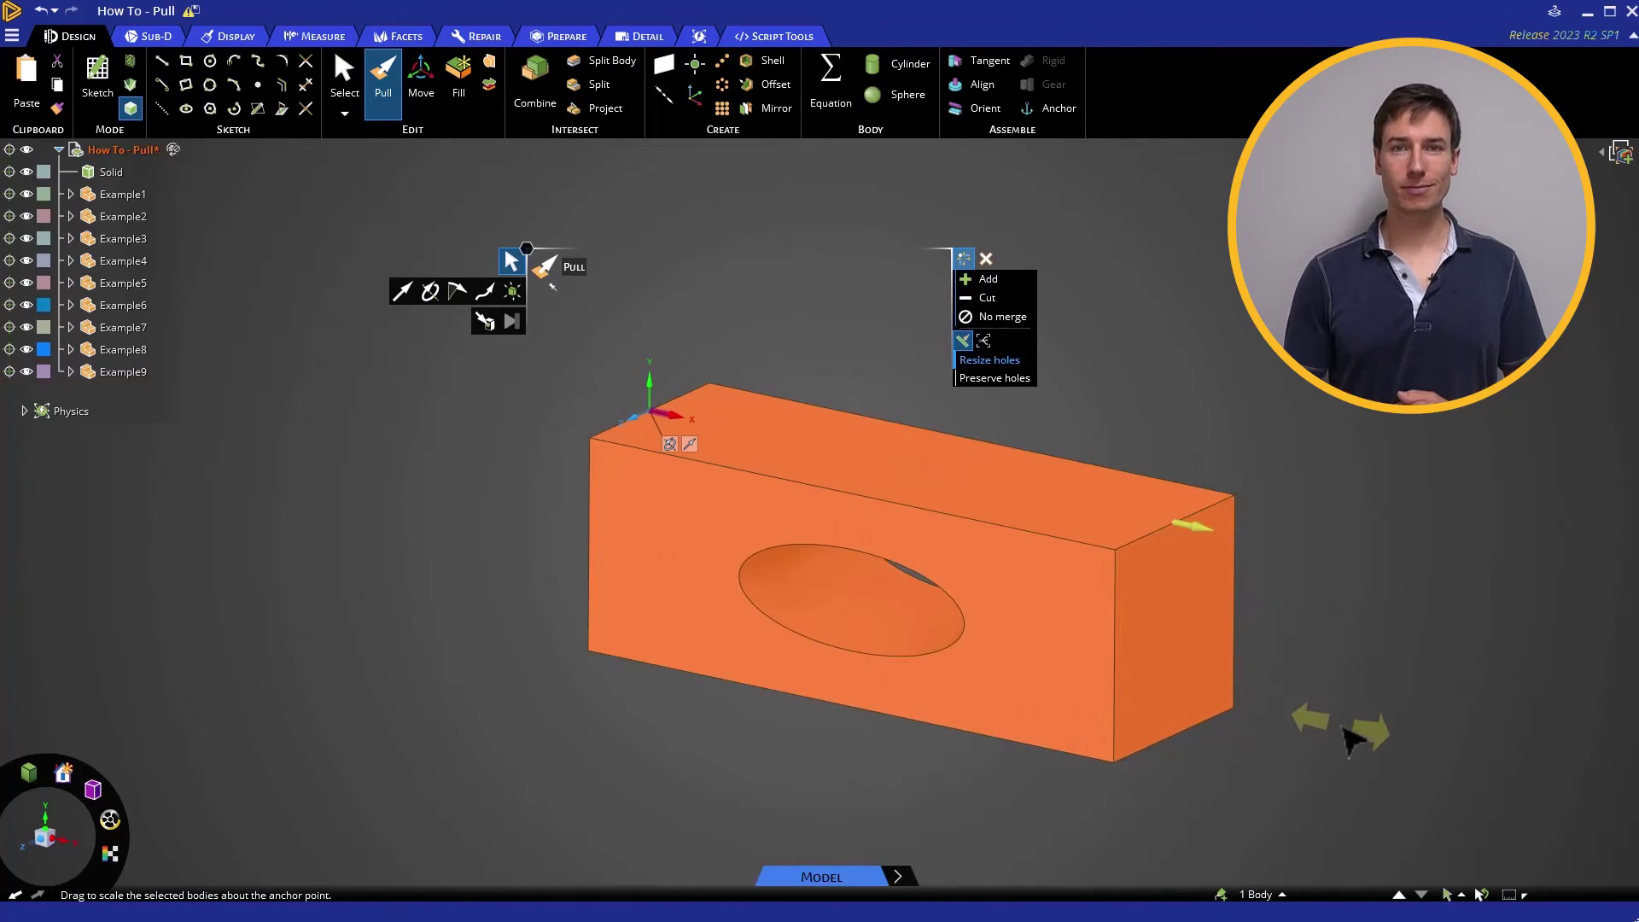